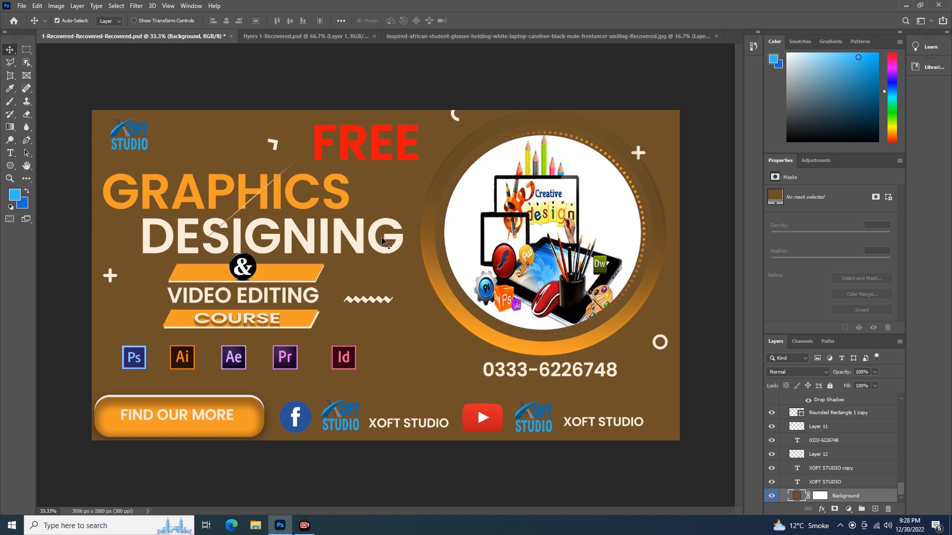
Step: Open the layer style of the GRAPHICS text layer to review its effects, and close it without changes
click(347, 204)
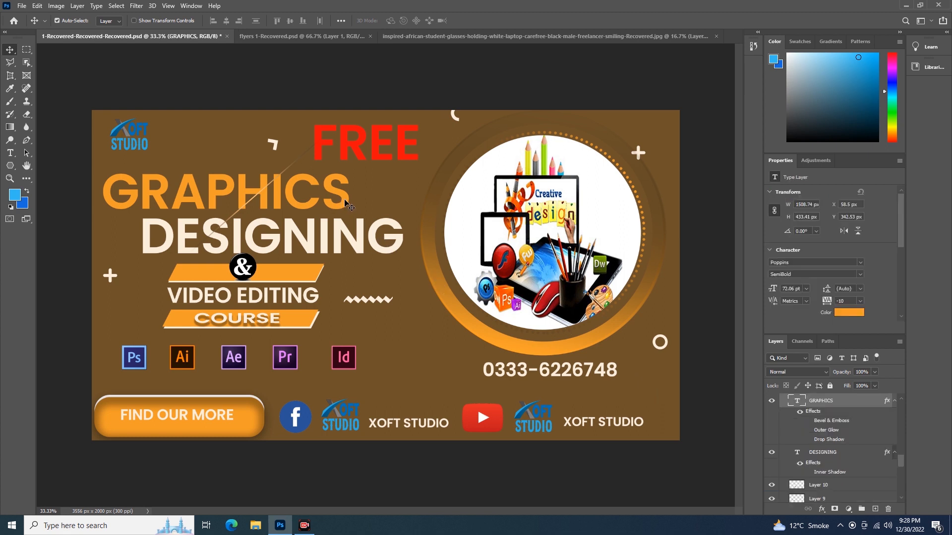
double_click(857, 406)
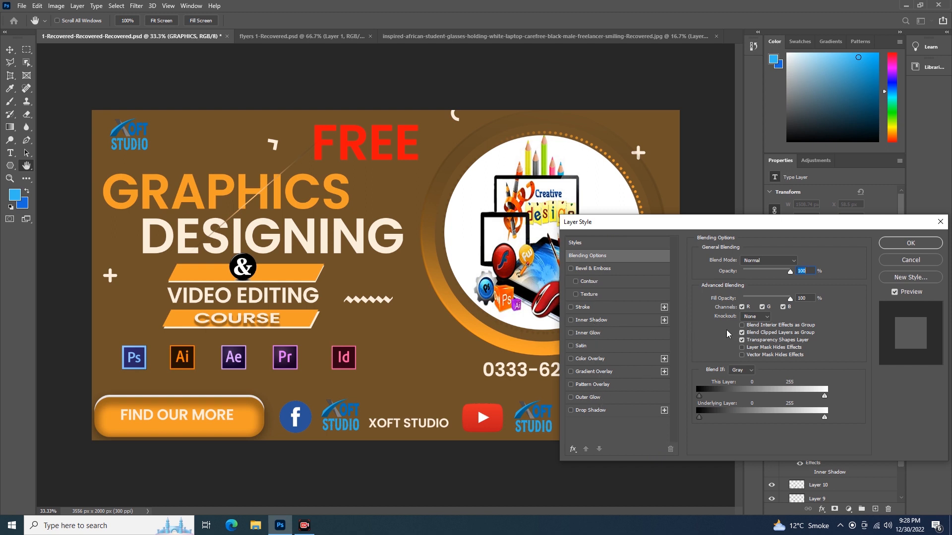
click(900, 260)
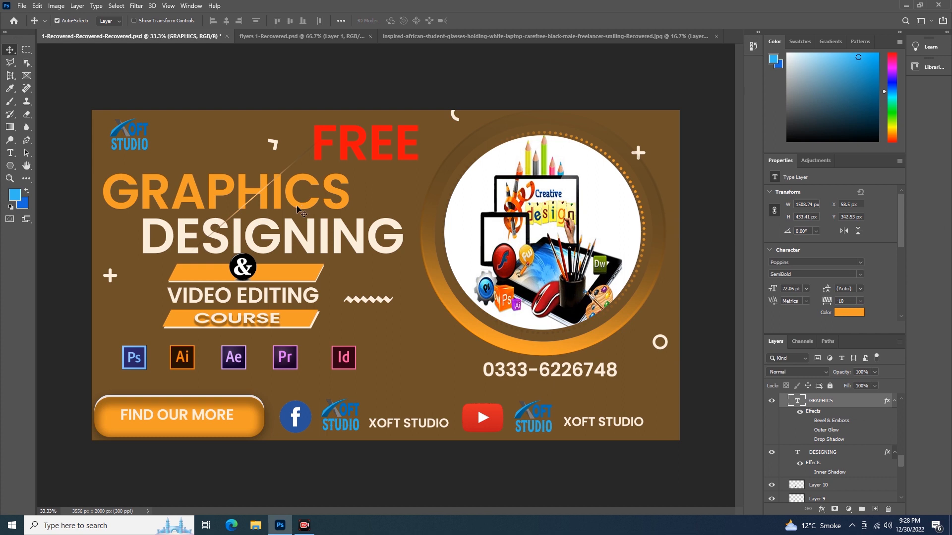
Step: Select the DESIGNING text layer and open its blending options, closing them without changes
click(310, 247)
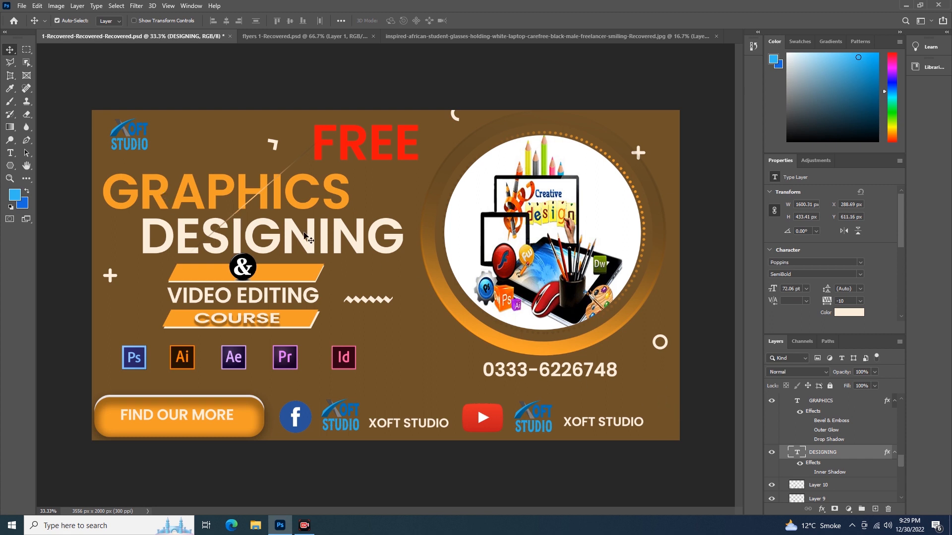
right_click(858, 454)
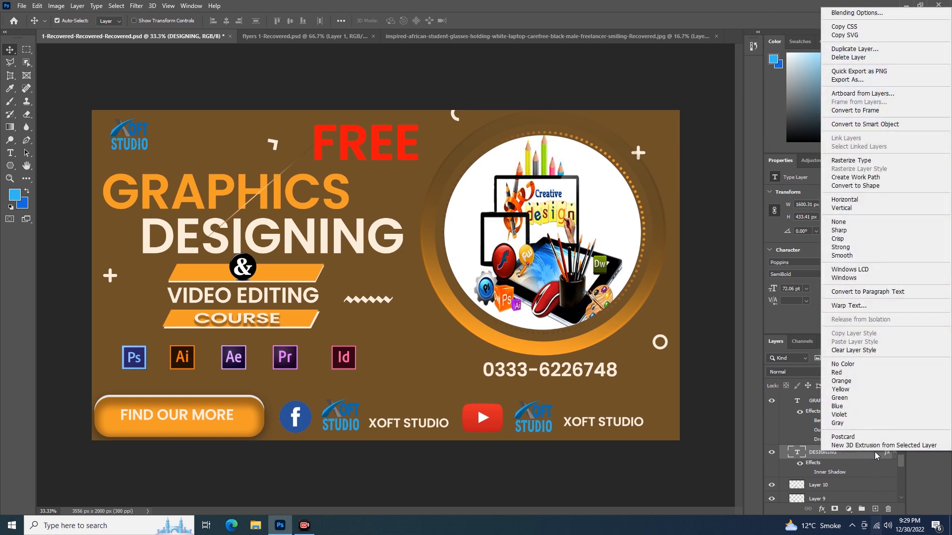
click(854, 13)
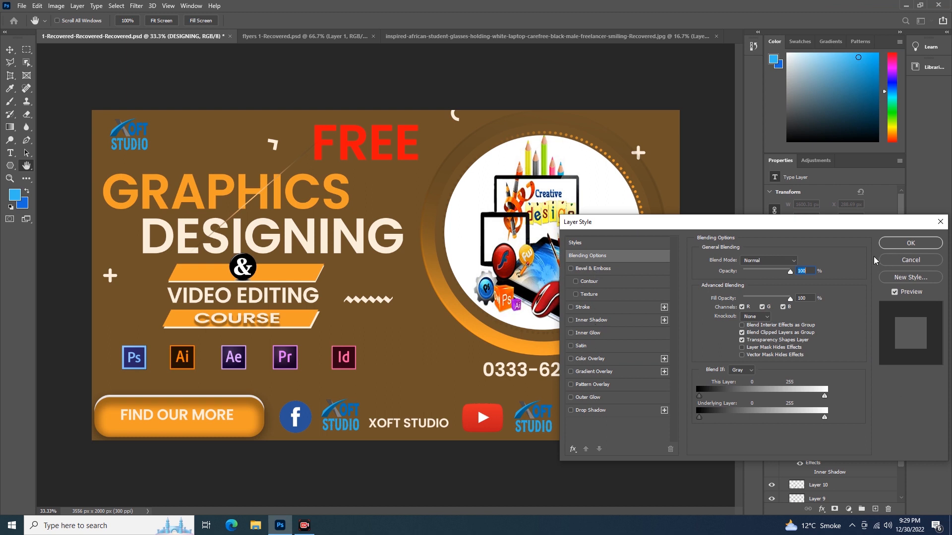
click(907, 263)
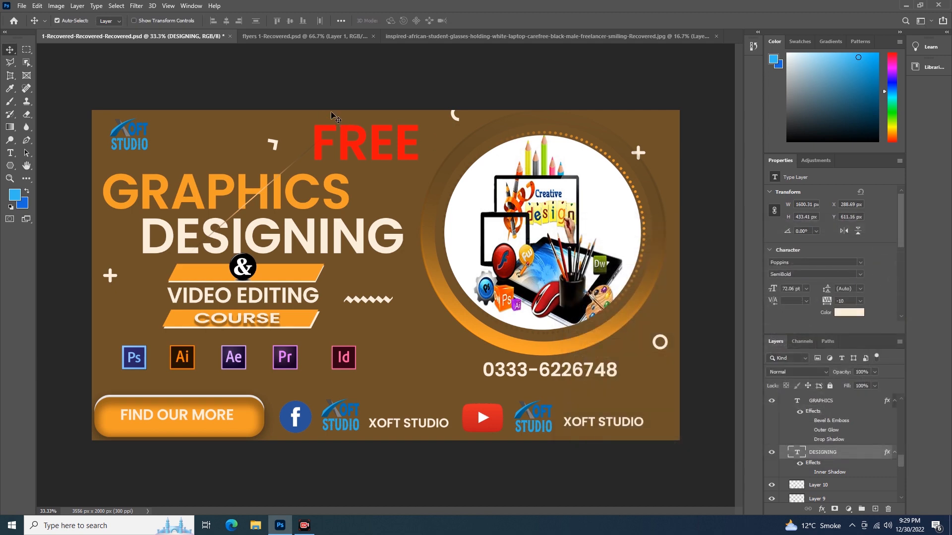
click(75, 7)
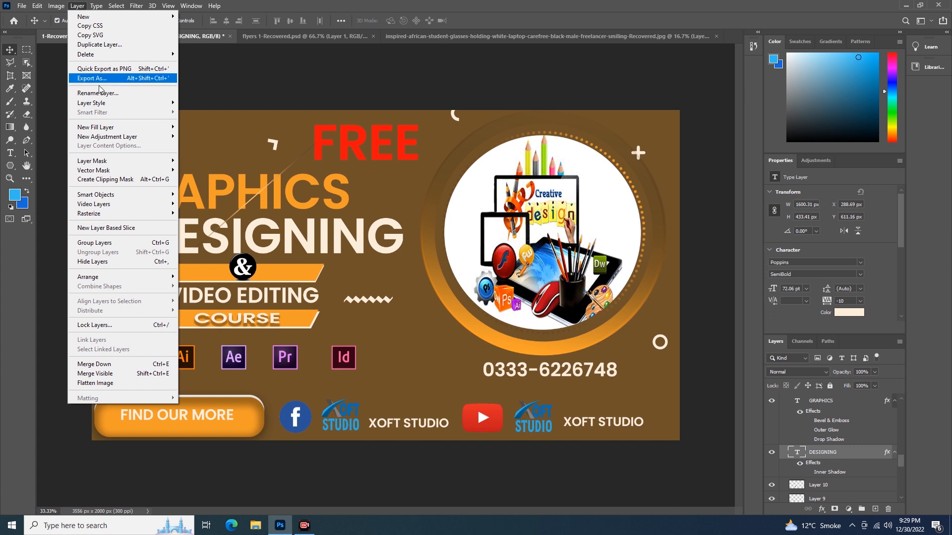
mouse_move(103, 105)
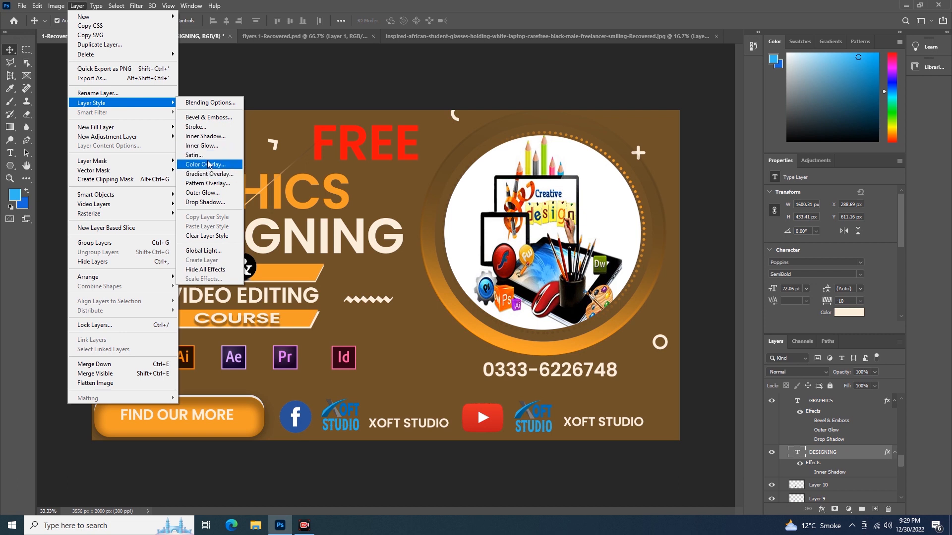
click(308, 88)
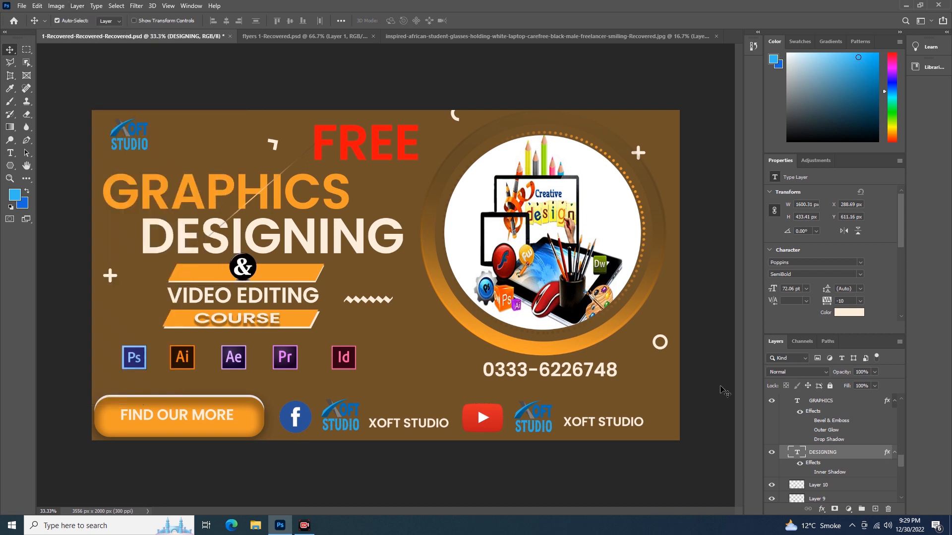
Step: Add a Drop Shadow layer effect to the DESIGNING text layer
click(822, 512)
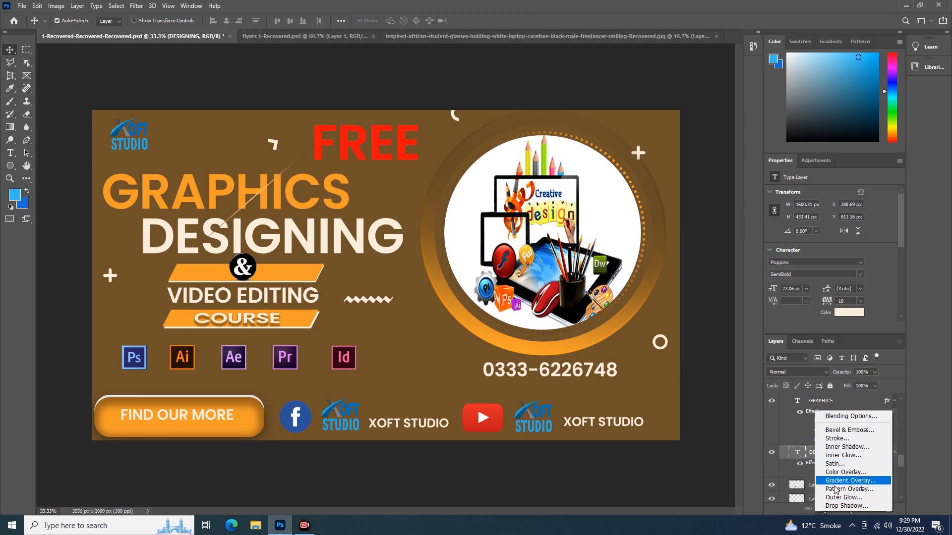
click(836, 506)
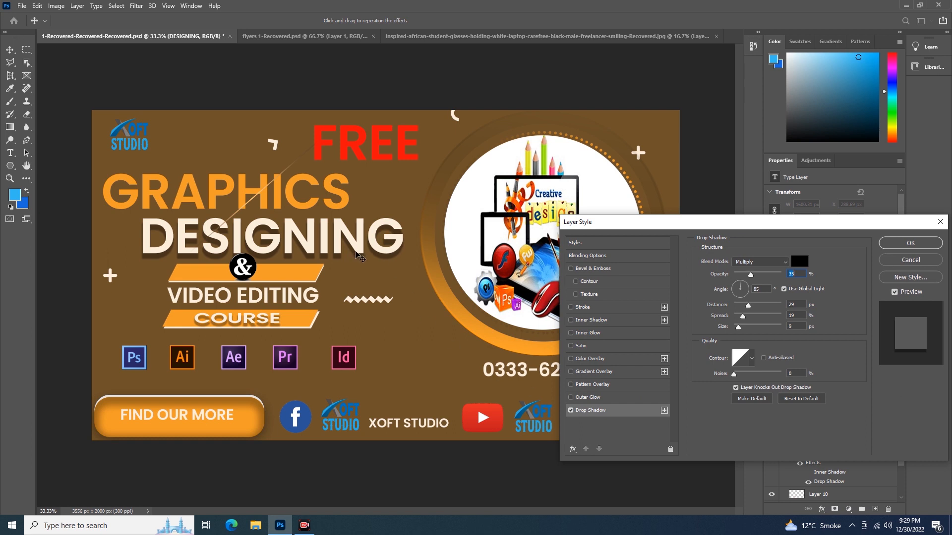
click(571, 411)
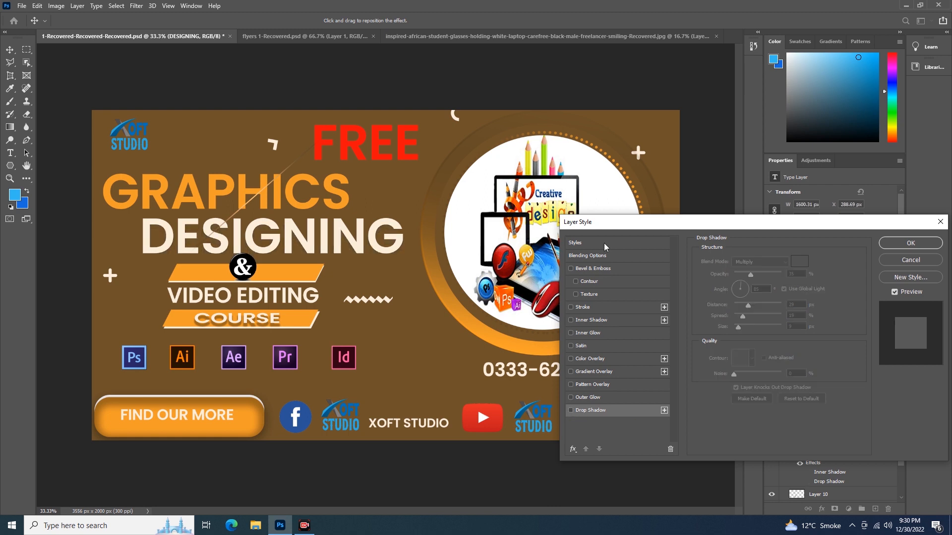
click(586, 411)
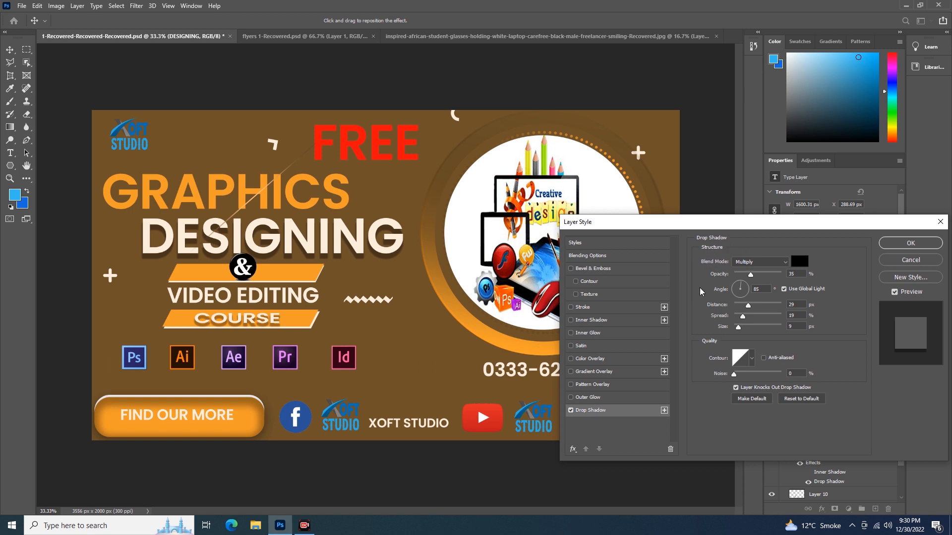
click(571, 411)
click(570, 410)
click(571, 397)
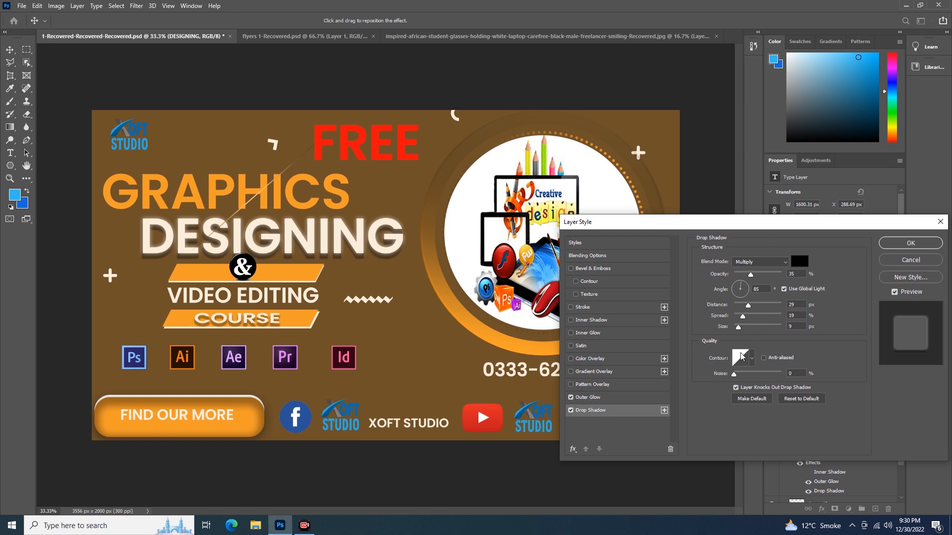
click(570, 397)
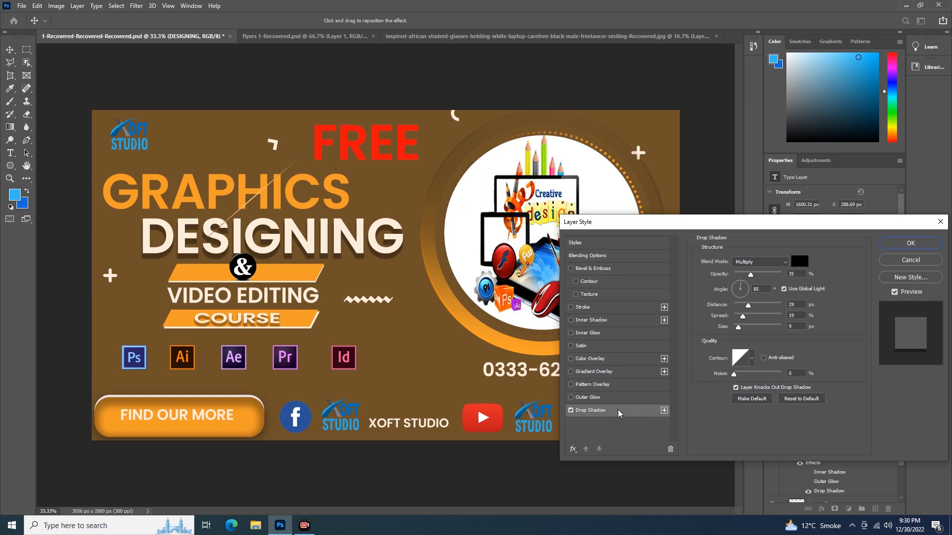
click(606, 398)
click(608, 387)
click(572, 385)
click(570, 397)
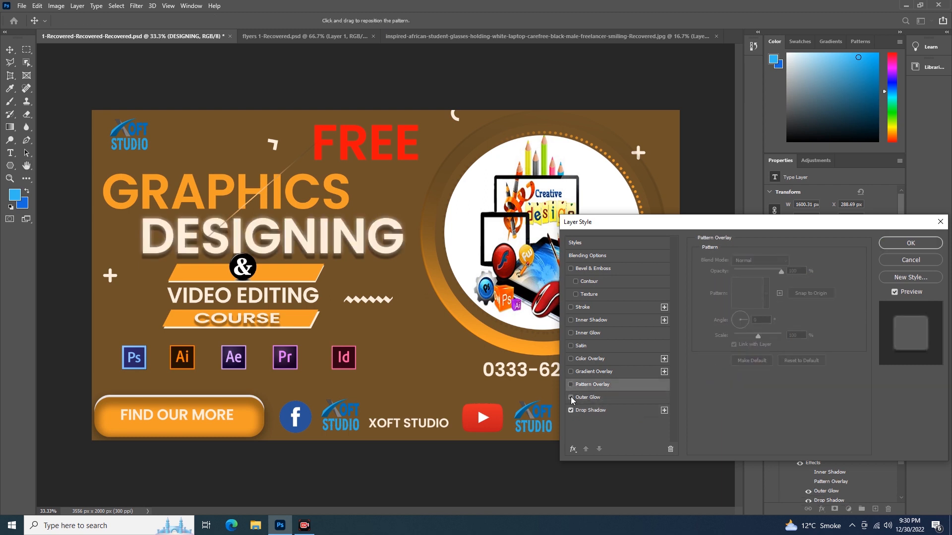
click(604, 410)
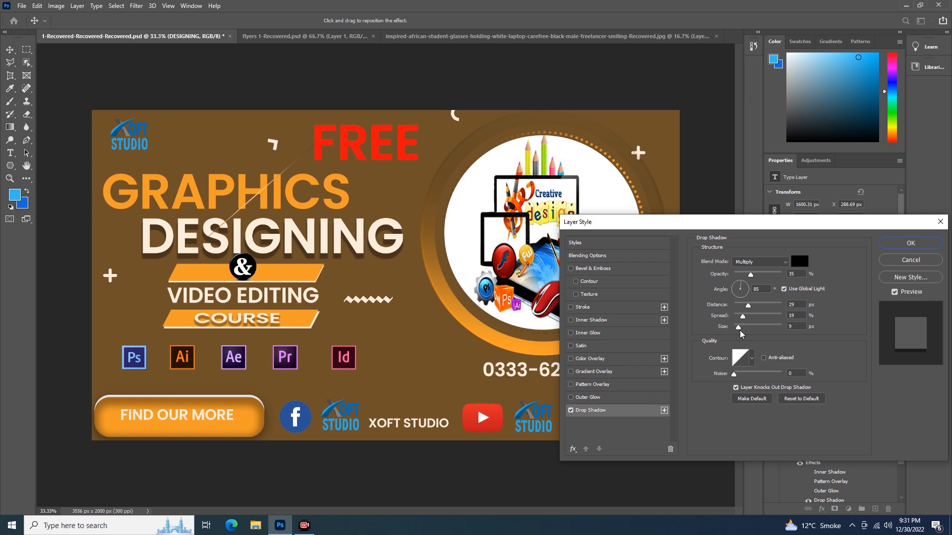
Step: Reset the drop shadow to defaults, then set its blend mode to Normal, opacity 47% and distance 57 px
click(800, 401)
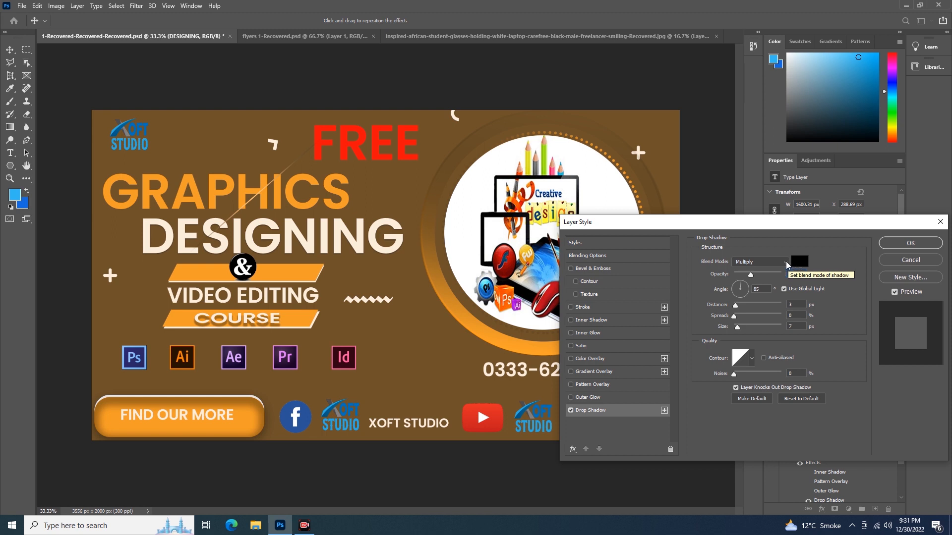
click(786, 261)
click(757, 271)
drag(751, 276, 760, 306)
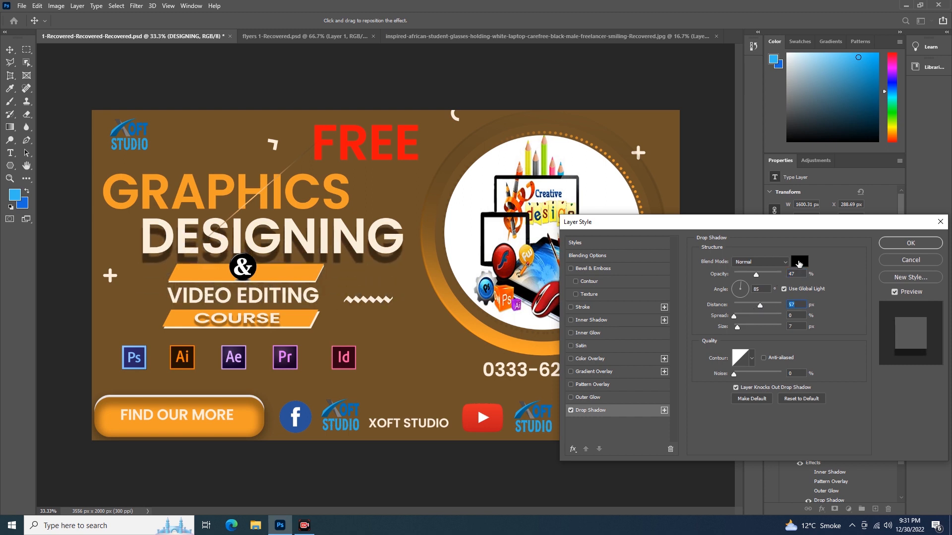
Step: Set the drop shadow colour to red e60e0e
click(800, 263)
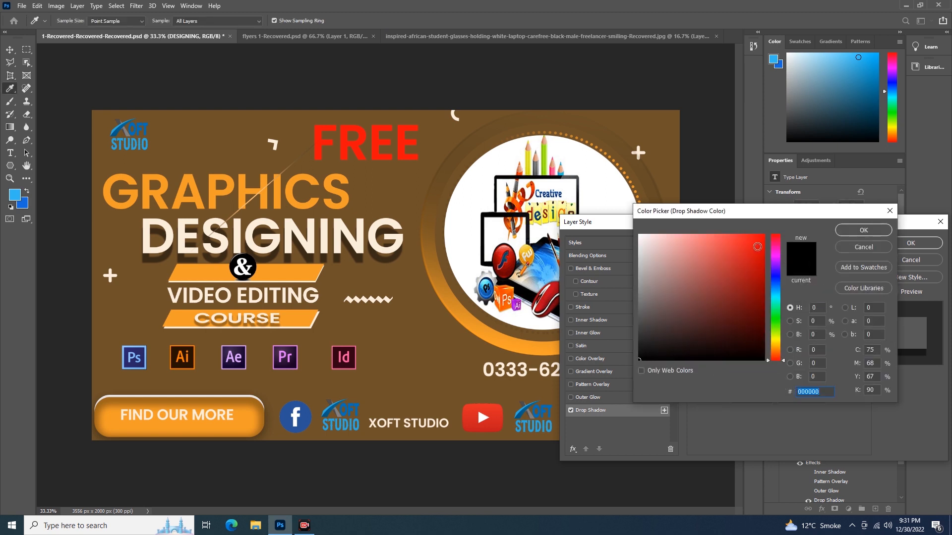
click(757, 246)
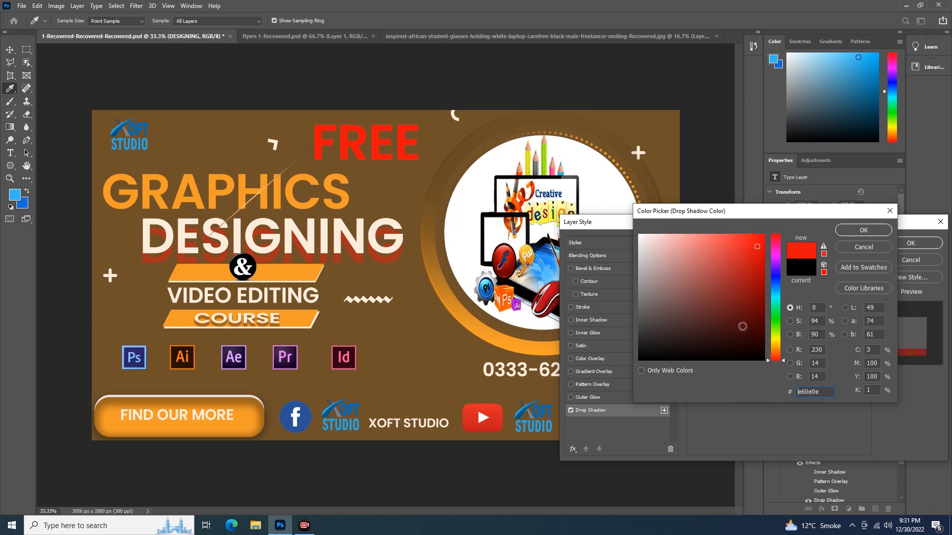
click(859, 233)
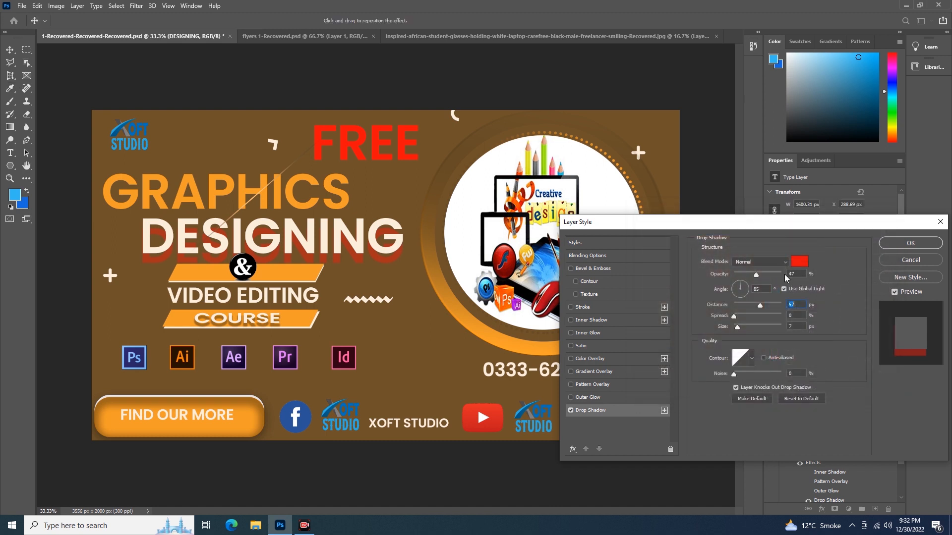
Step: Adjust the drop shadow to 56% opacity, a 102° angle and 23 px distance
drag(757, 276, 755, 307)
drag(743, 286, 753, 293)
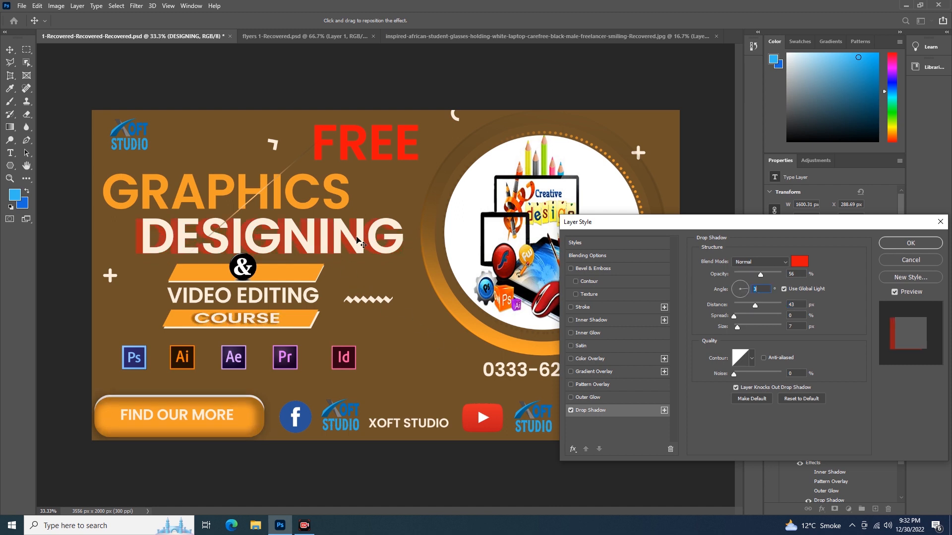
drag(353, 233, 371, 252)
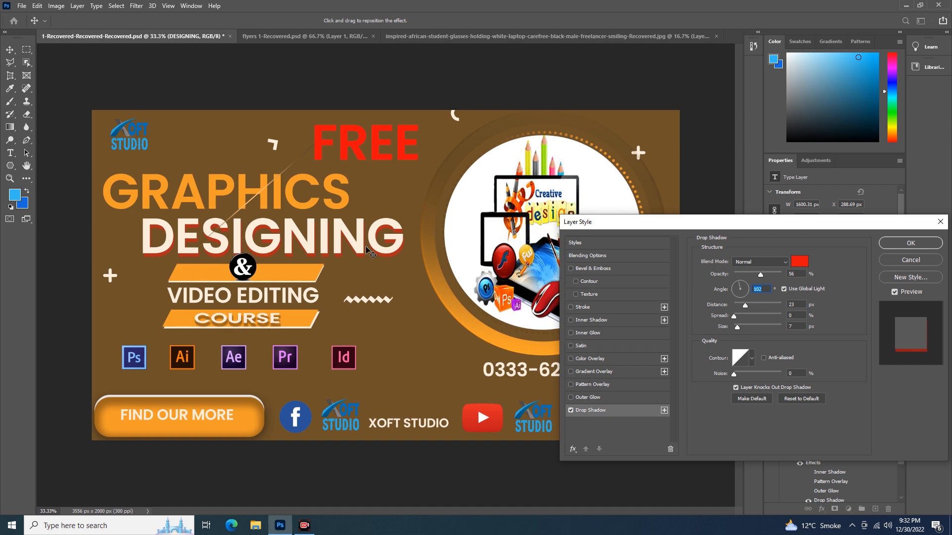
Step: Set the drop shadow's spread to 36% and its size to 16 px
key(ctrl+plus)
key(ctrl+plus)
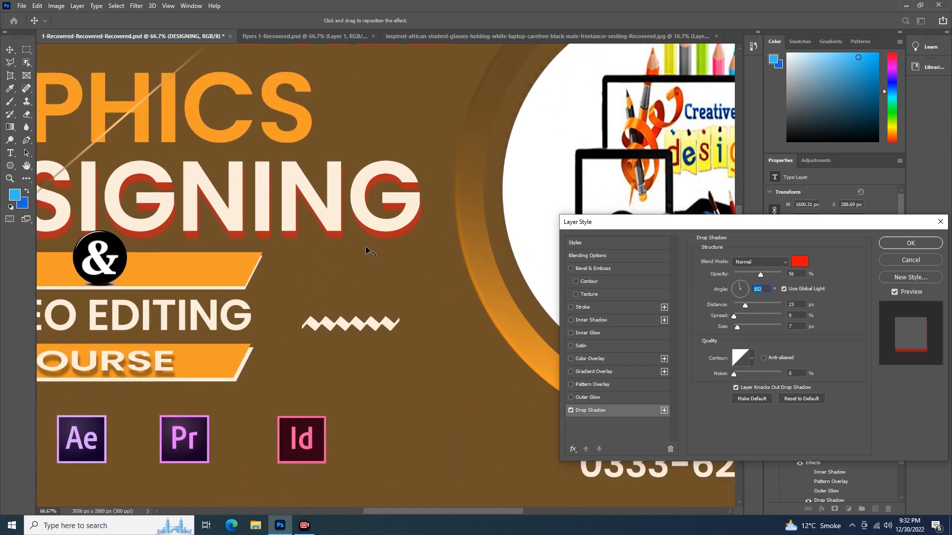
drag(351, 247, 479, 265)
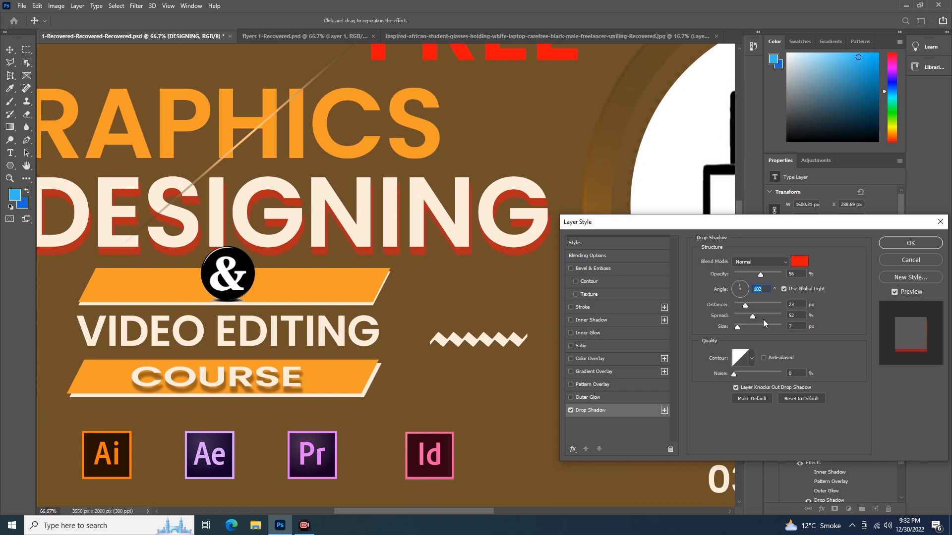
mouse_move(781, 320)
mouse_down()
mouse_move(749, 319)
mouse_move(772, 323)
mouse_up()
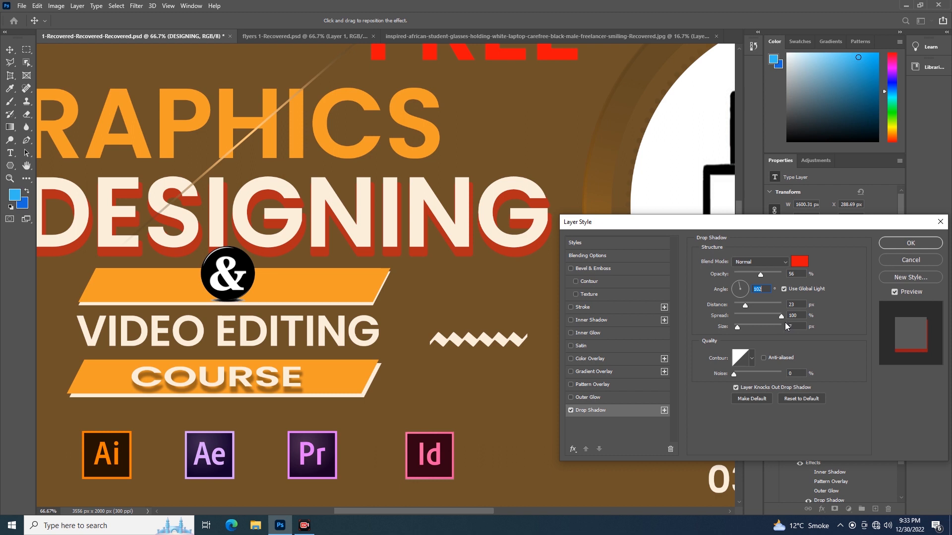
key(Tab)
key(Tab)
text(2)
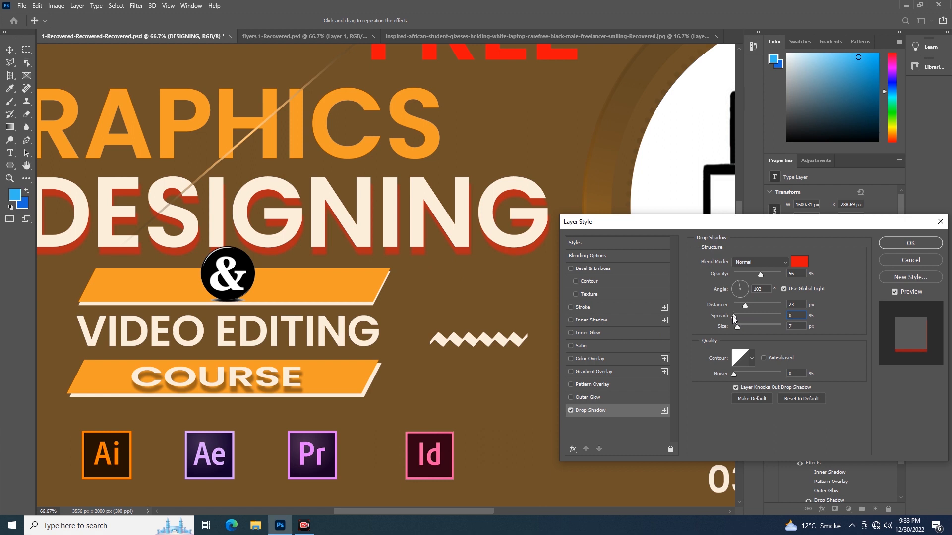
click(733, 317)
drag(733, 317, 763, 317)
drag(751, 317, 770, 320)
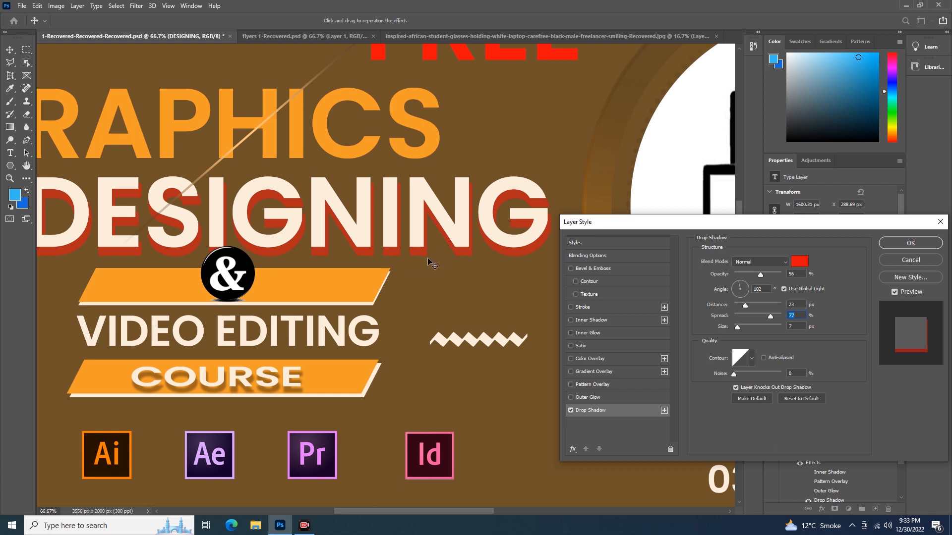
text(36)
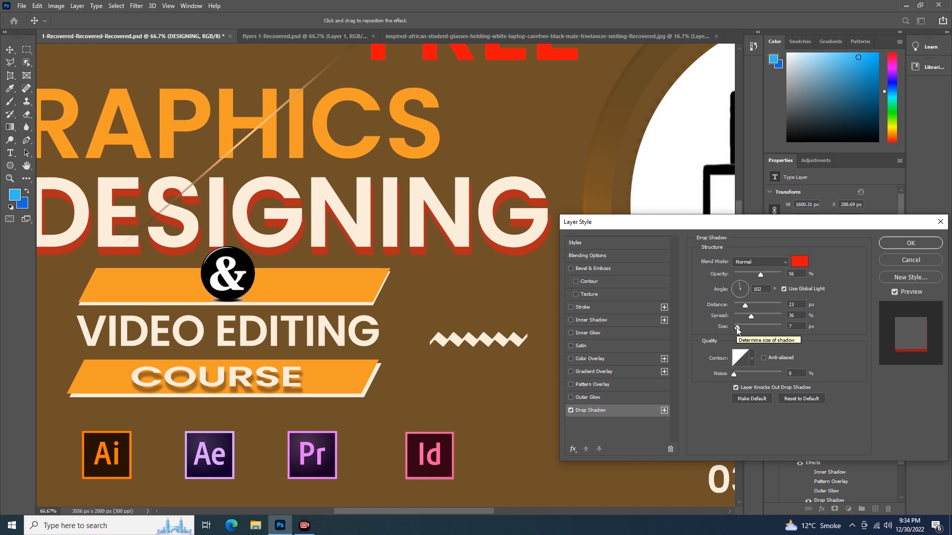
drag(737, 327, 744, 328)
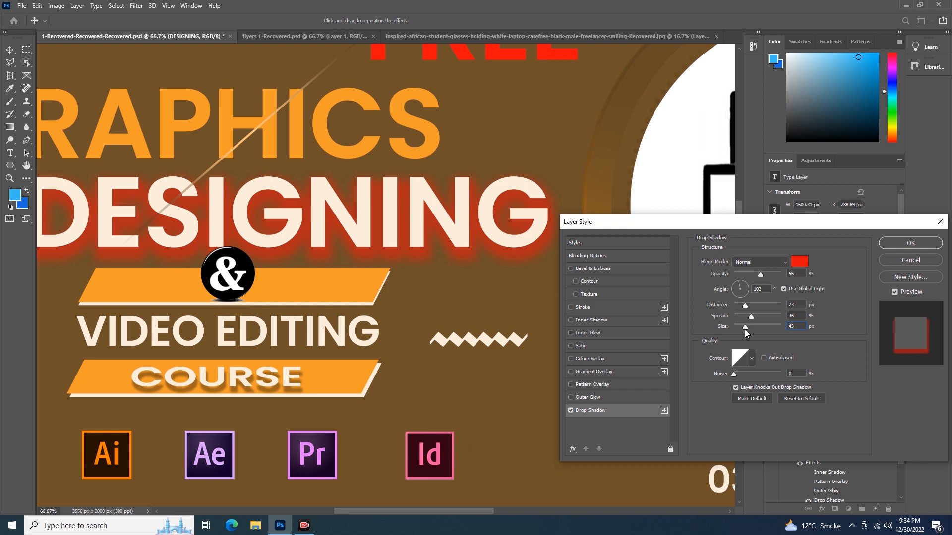
drag(741, 330, 745, 330)
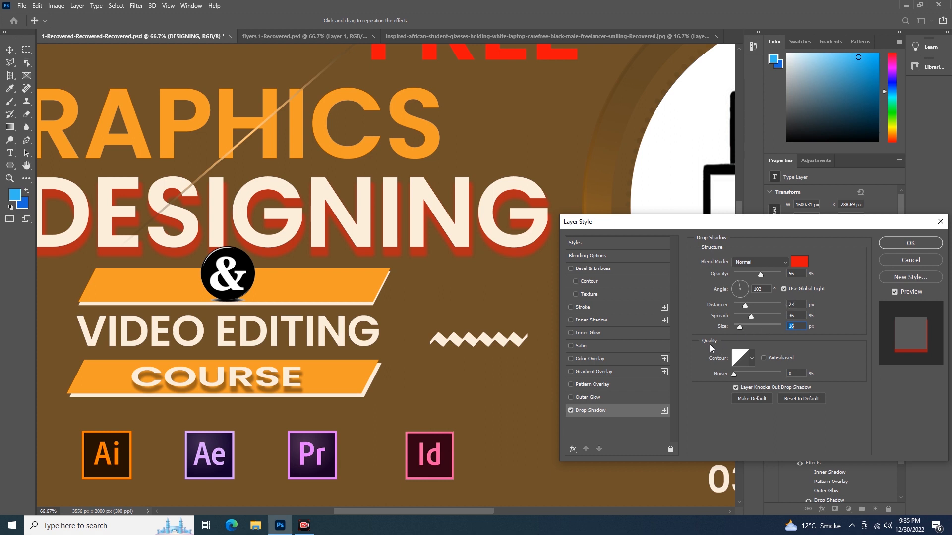
Step: Try the Overlay and Hard Light blend modes for the drop shadow, then return it to Normal
click(787, 266)
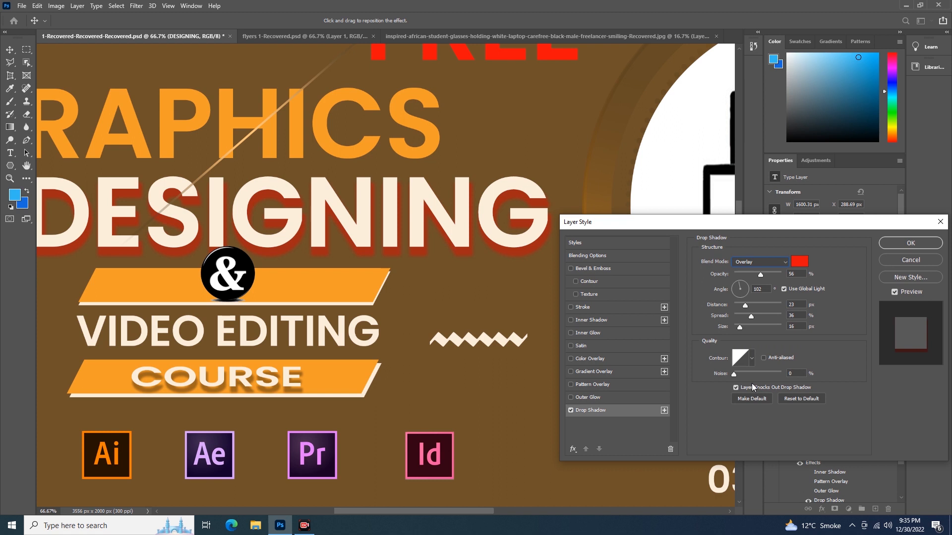
click(786, 262)
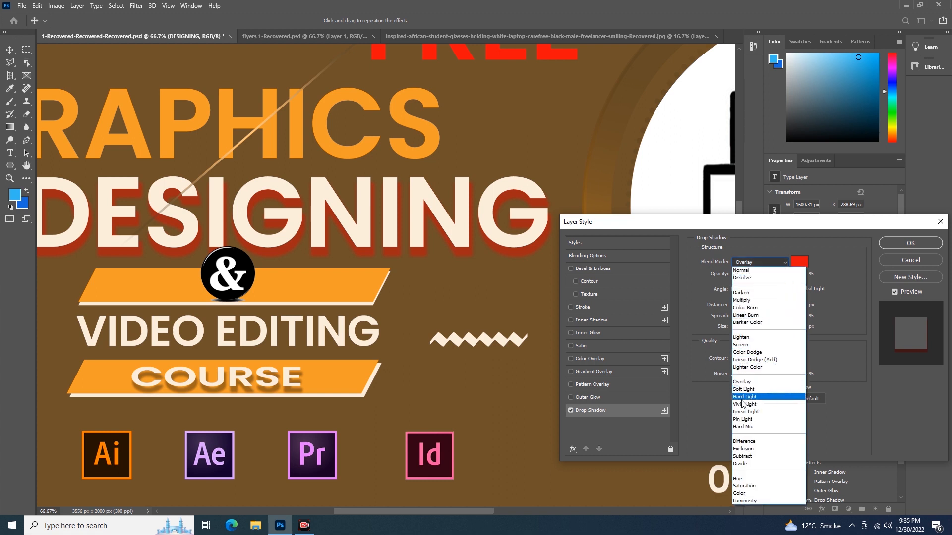
click(743, 397)
click(786, 263)
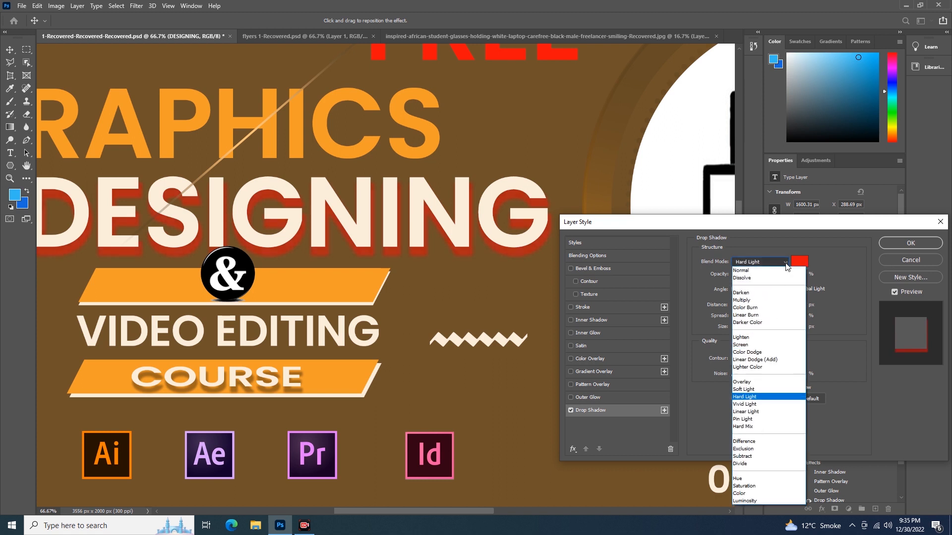
click(755, 271)
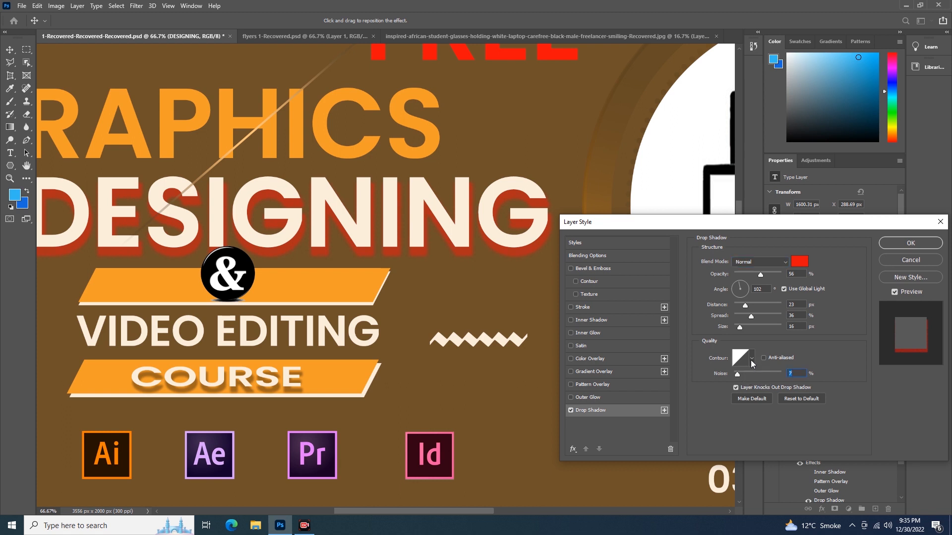
Step: Apply the Ring contour to the drop shadow after previewing several presets, and set its noise to 40%
click(752, 359)
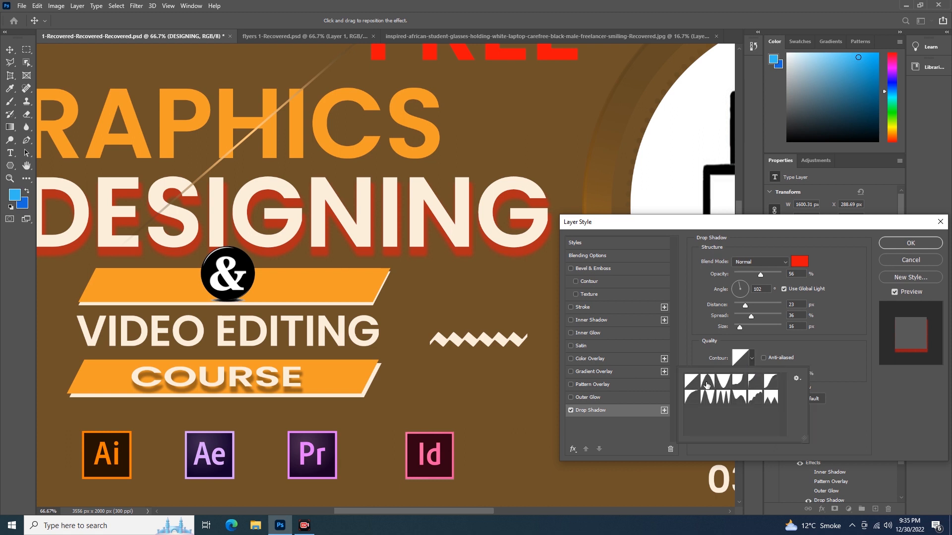
click(707, 383)
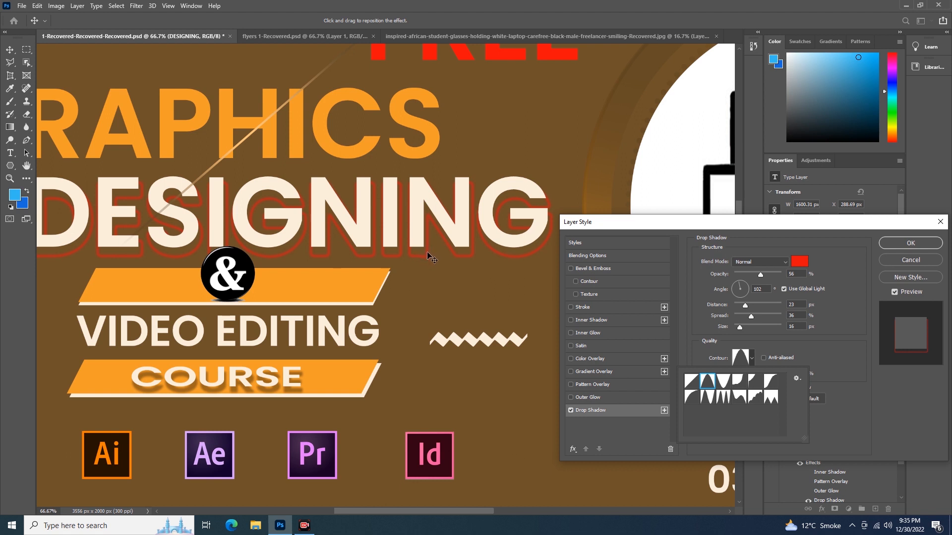
click(723, 385)
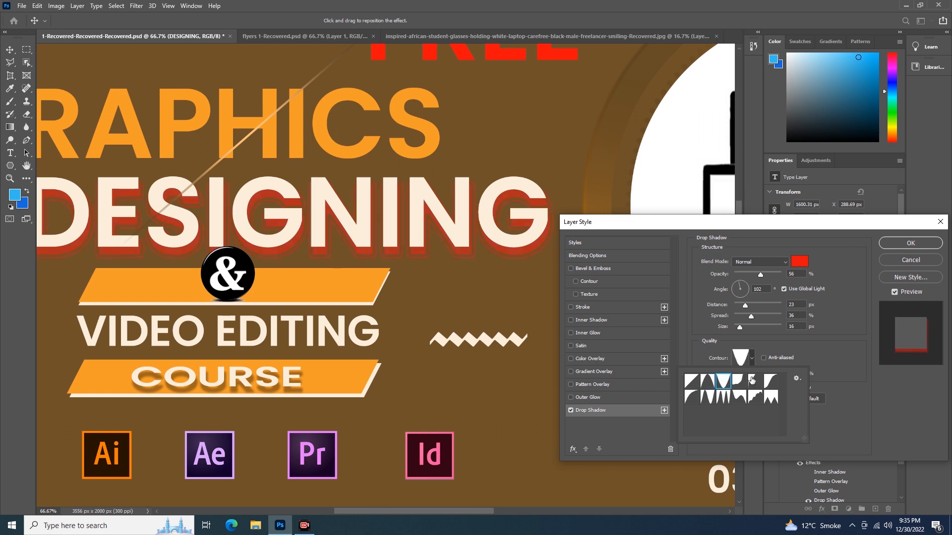
click(740, 382)
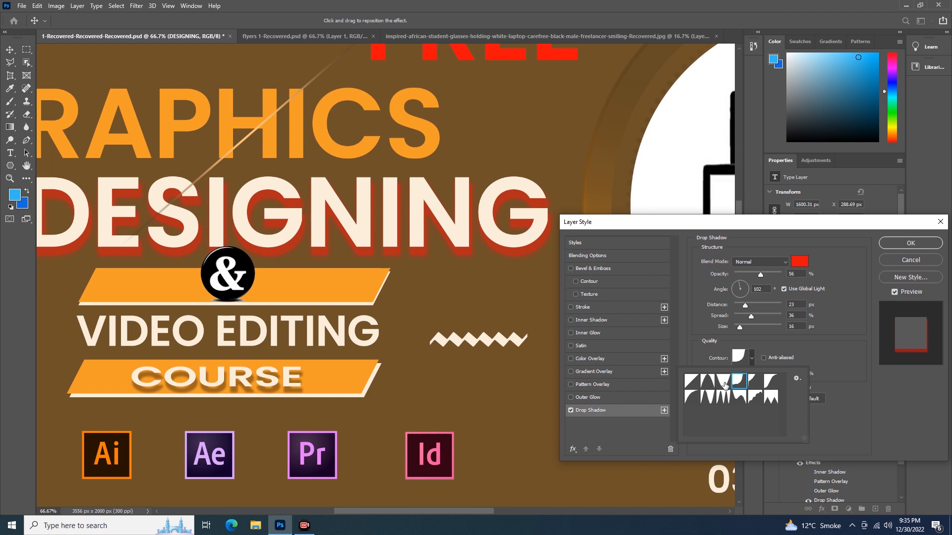
click(755, 385)
click(771, 382)
click(699, 398)
click(707, 397)
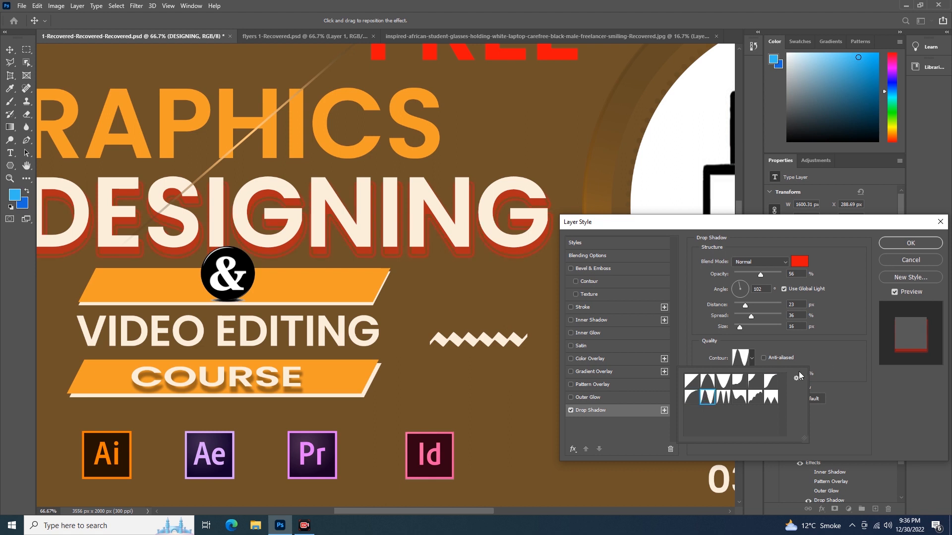
click(817, 353)
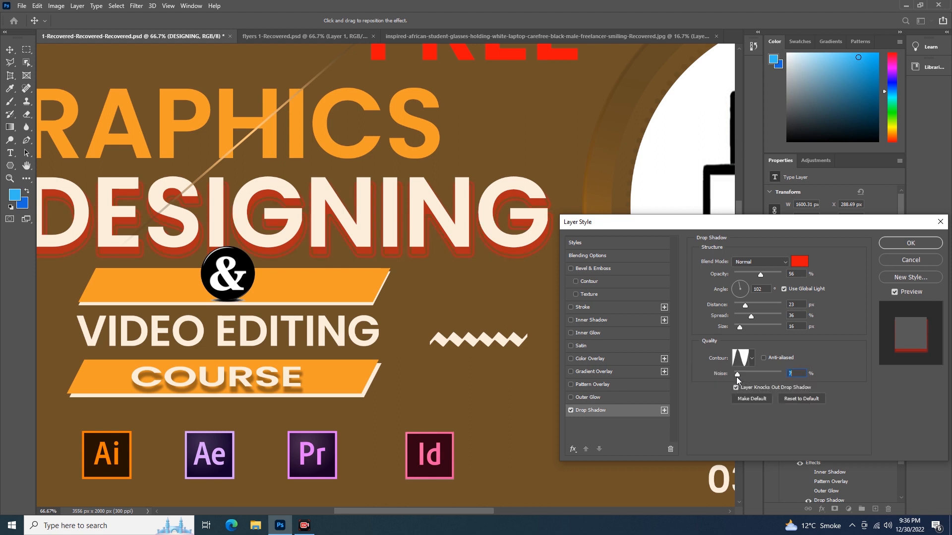
drag(736, 375, 757, 377)
click(754, 376)
Step: Reshape the drop shadow's Ring contour into a custom curve by moving its points, then apply the layer style
click(739, 361)
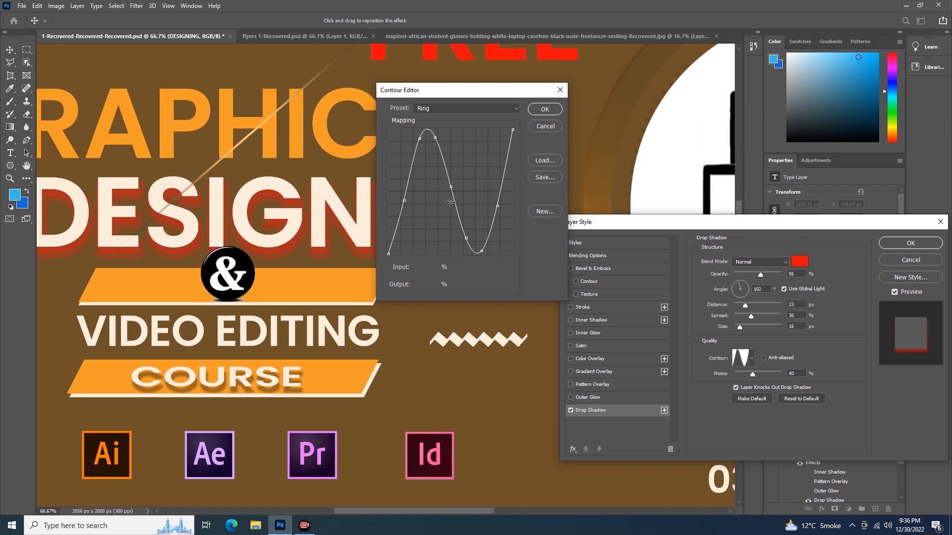
click(452, 187)
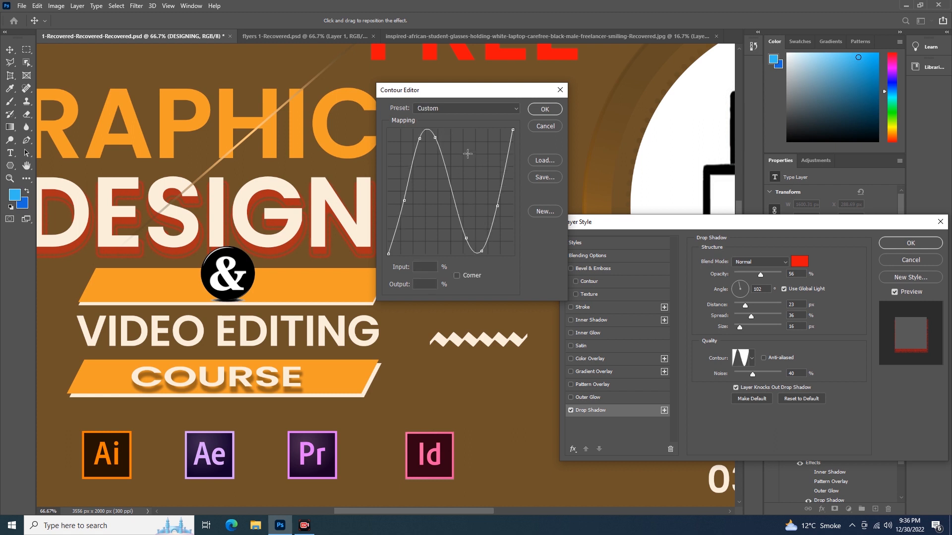
drag(466, 238, 473, 201)
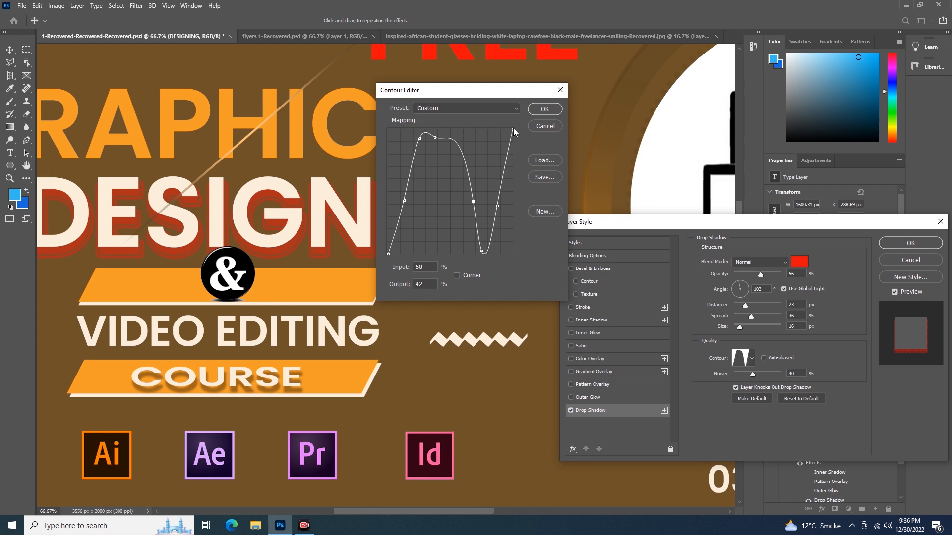
drag(511, 130, 499, 143)
drag(405, 201, 430, 213)
drag(435, 140, 435, 189)
drag(481, 252, 485, 188)
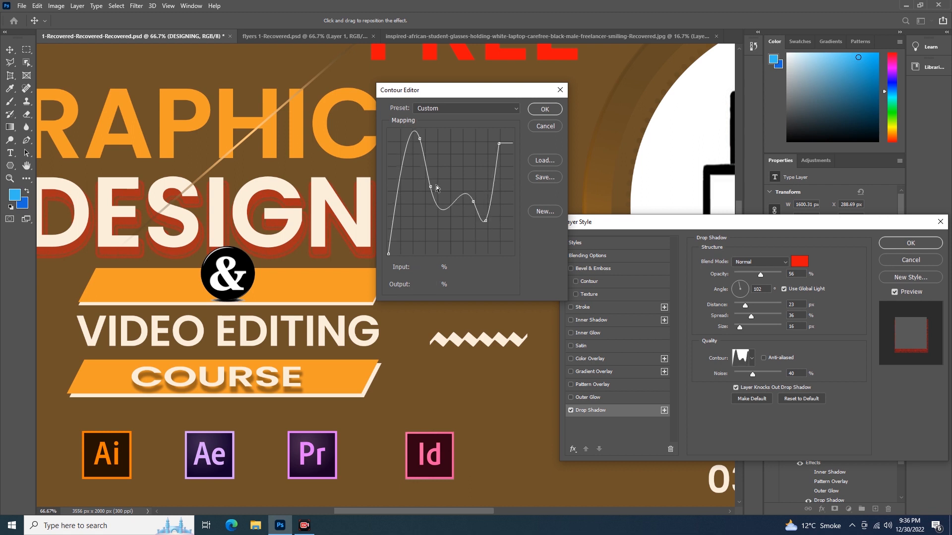
drag(420, 136, 416, 165)
drag(473, 202, 470, 178)
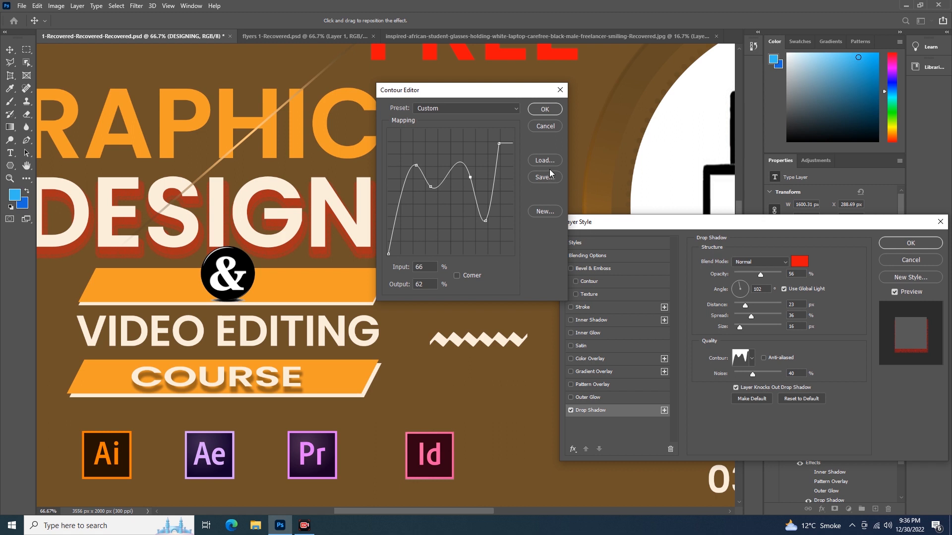
click(555, 127)
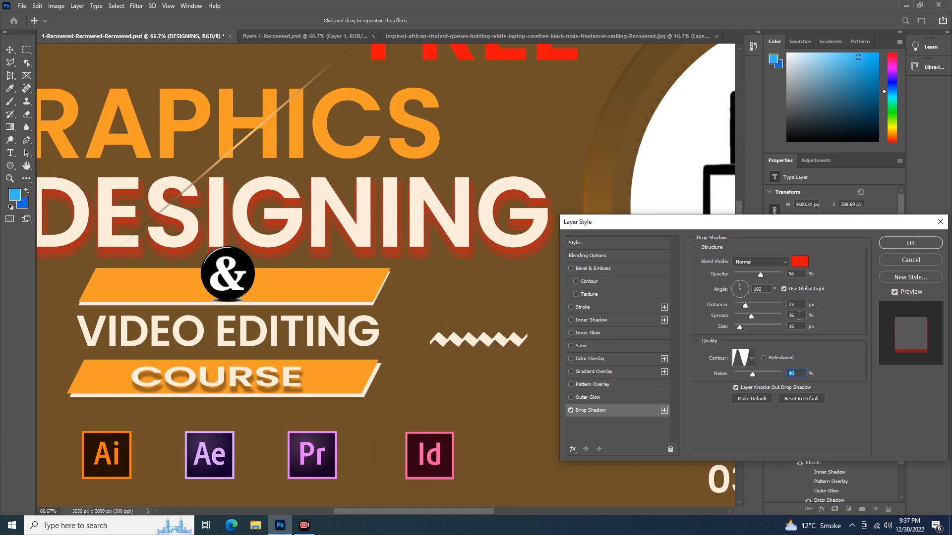
click(899, 241)
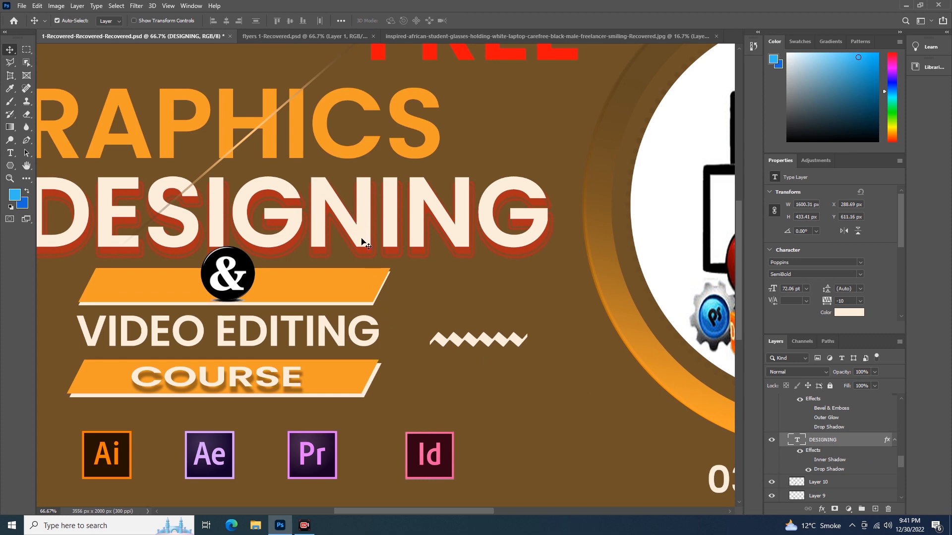
Step: Toggle the DESIGNING layer's effects off and on to compare the headline
click(799, 451)
click(809, 471)
drag(365, 295, 444, 320)
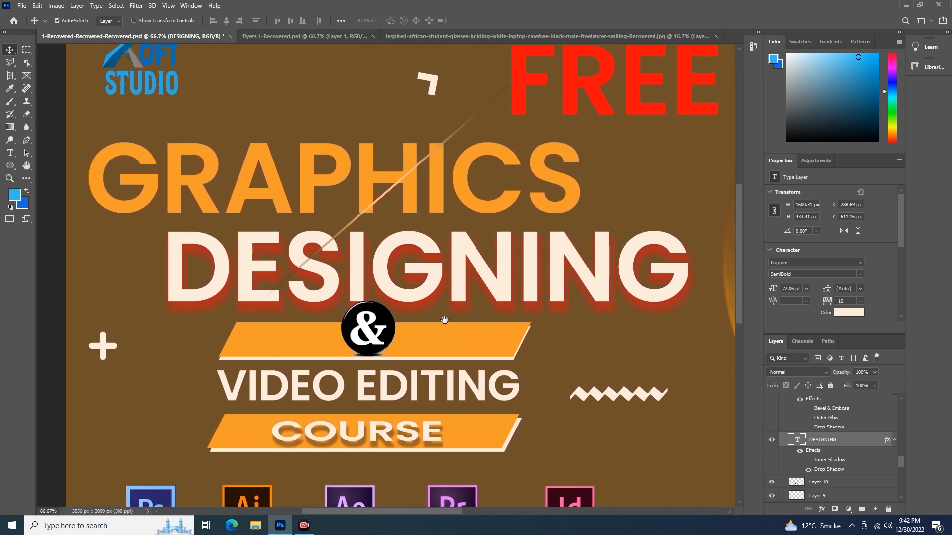
Step: Try adding a default Outer Glow to the GRAPHICS text layer, then cancel the layer style
click(440, 193)
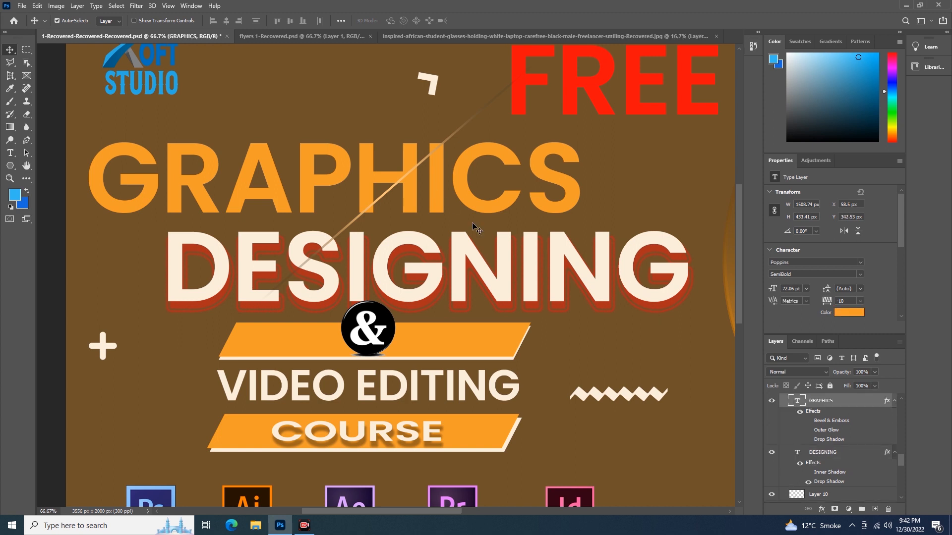
double_click(860, 404)
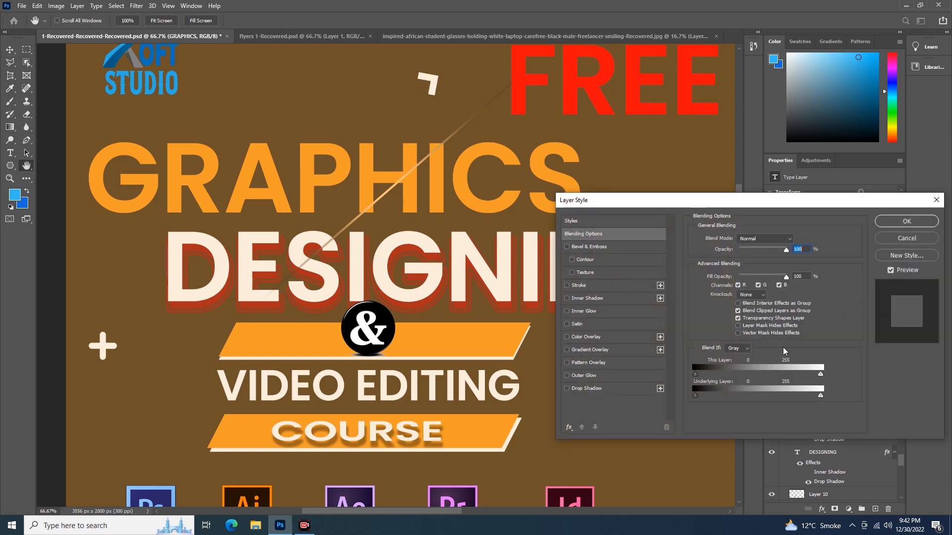
drag(680, 207, 575, 241)
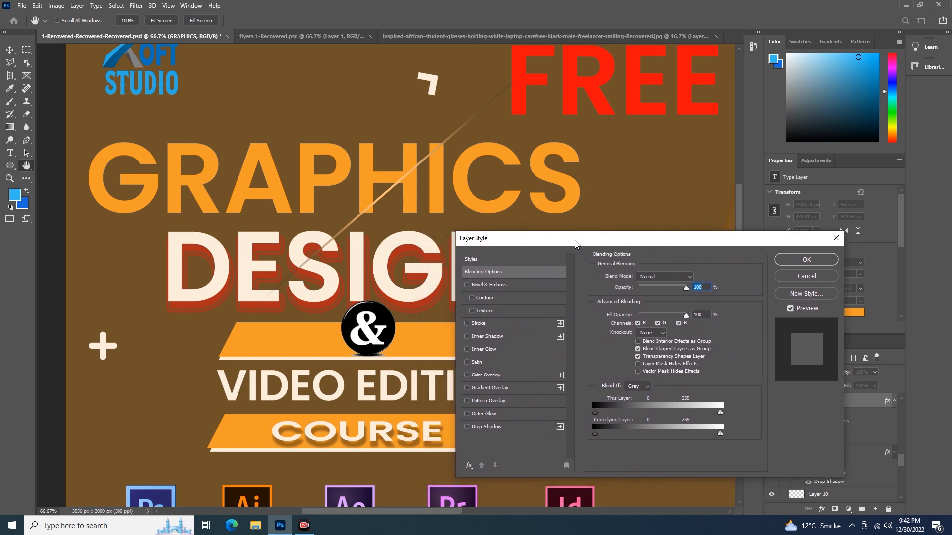
click(466, 414)
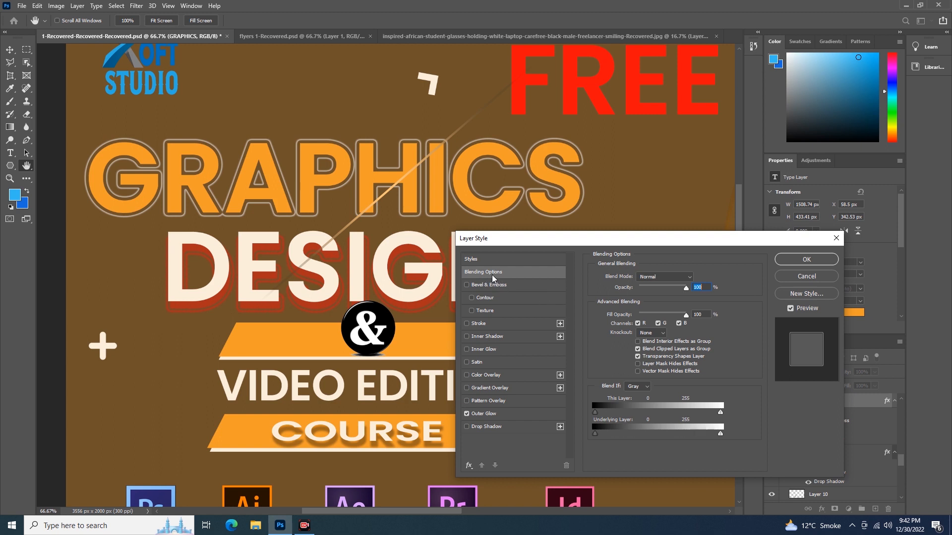
click(483, 414)
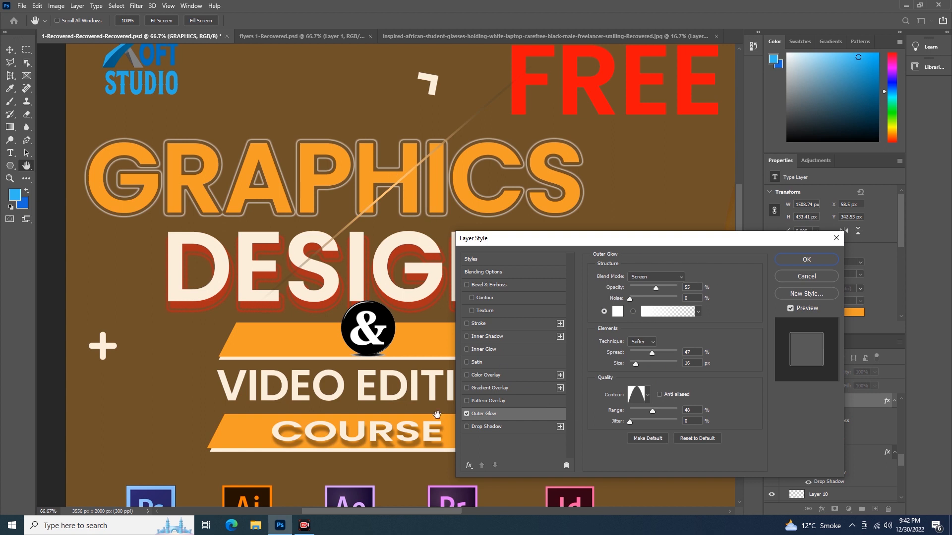
click(690, 438)
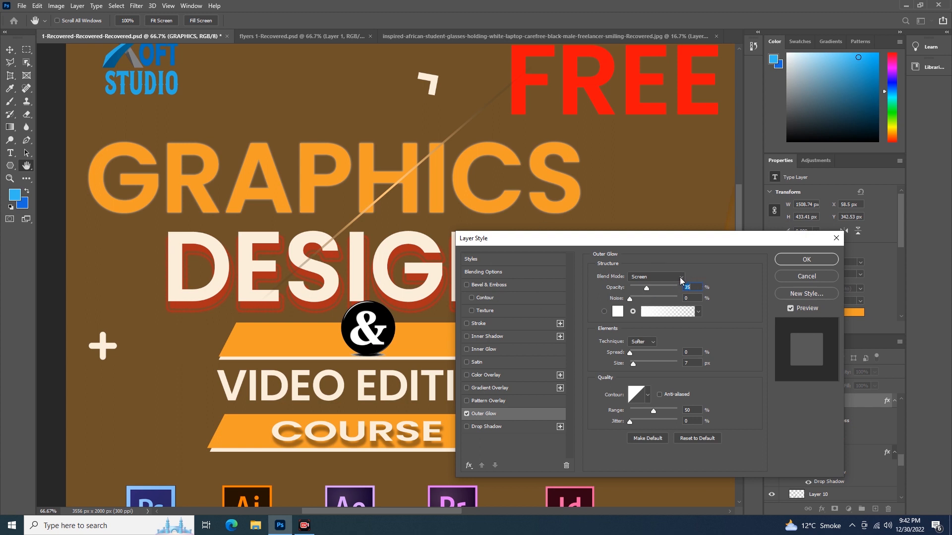
click(686, 277)
click(646, 279)
click(649, 290)
click(815, 274)
Step: Switch to the flyers document and add an Outer Glow to the guard photo layer alongside its drop shadow
click(318, 34)
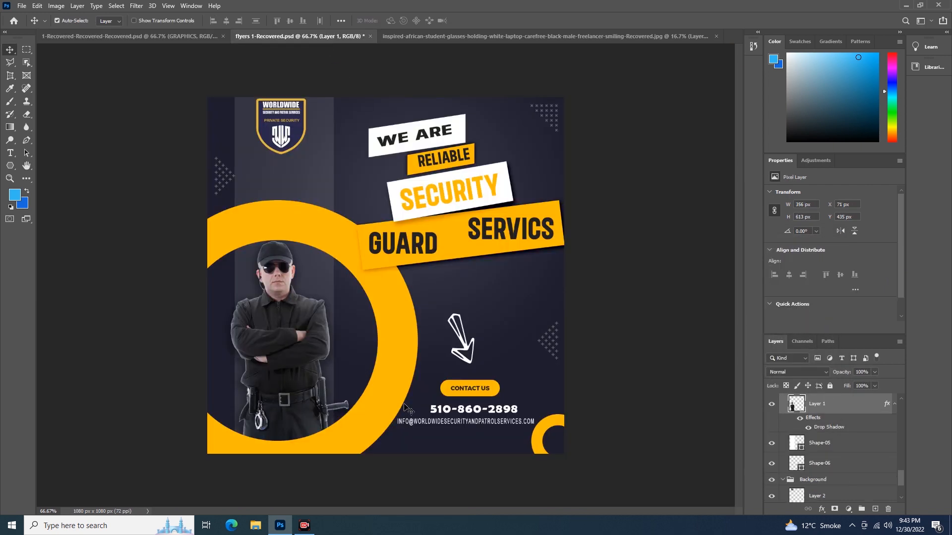
mouse_move(302, 353)
mouse_down()
mouse_move(290, 344)
mouse_move(291, 356)
mouse_up()
double_click(845, 407)
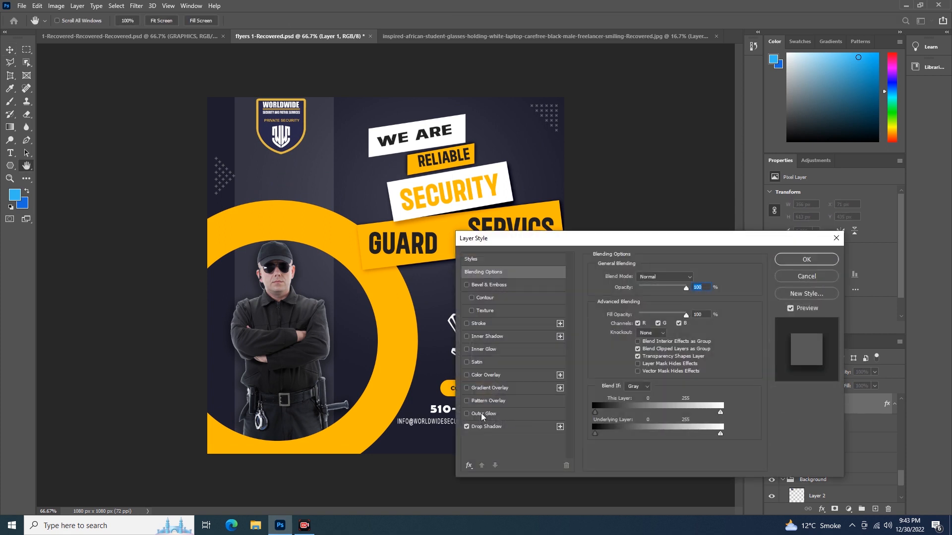
click(467, 427)
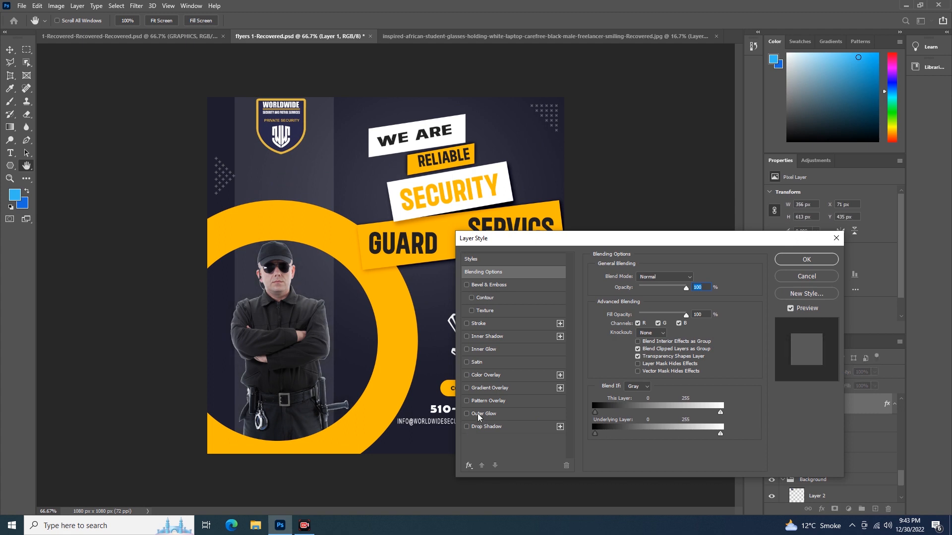
click(479, 415)
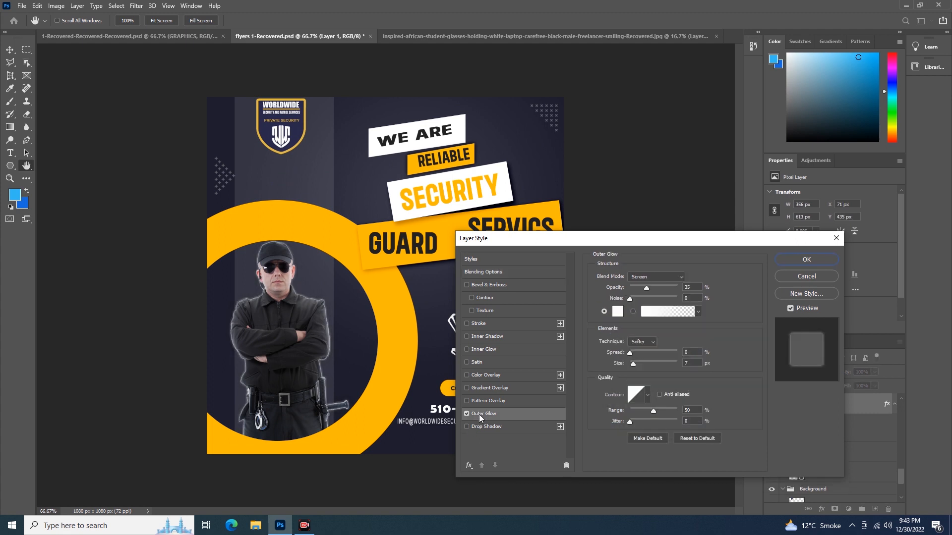
click(466, 427)
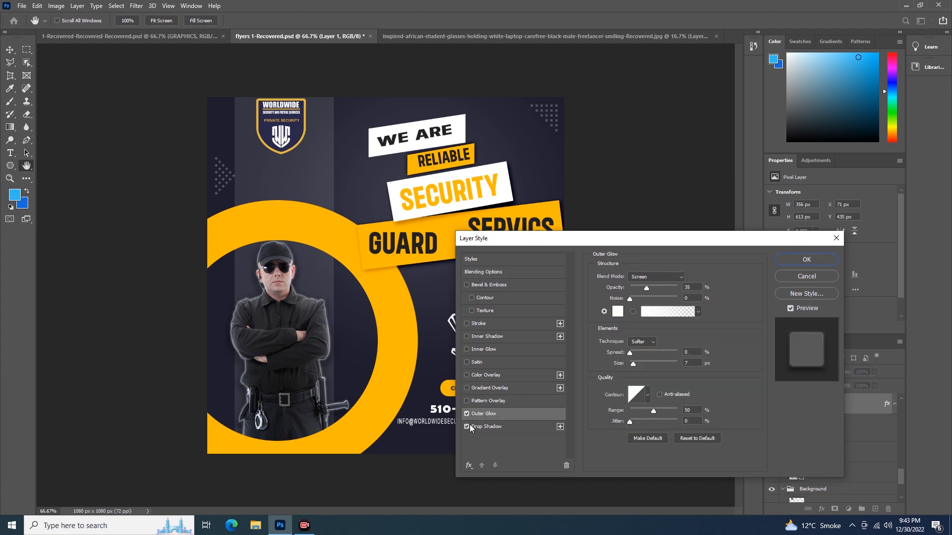
Step: Set the guard's outer glow to Normal blend mode, 72% opacity and 8% noise, and apply it
mouse_move(647, 291)
mouse_down()
mouse_move(668, 293)
mouse_move(645, 293)
mouse_up()
click(677, 276)
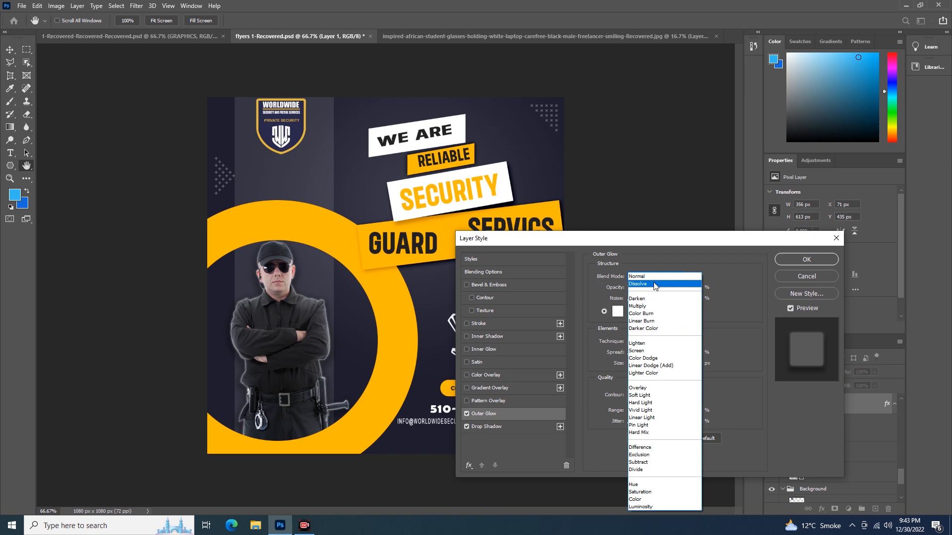
click(652, 278)
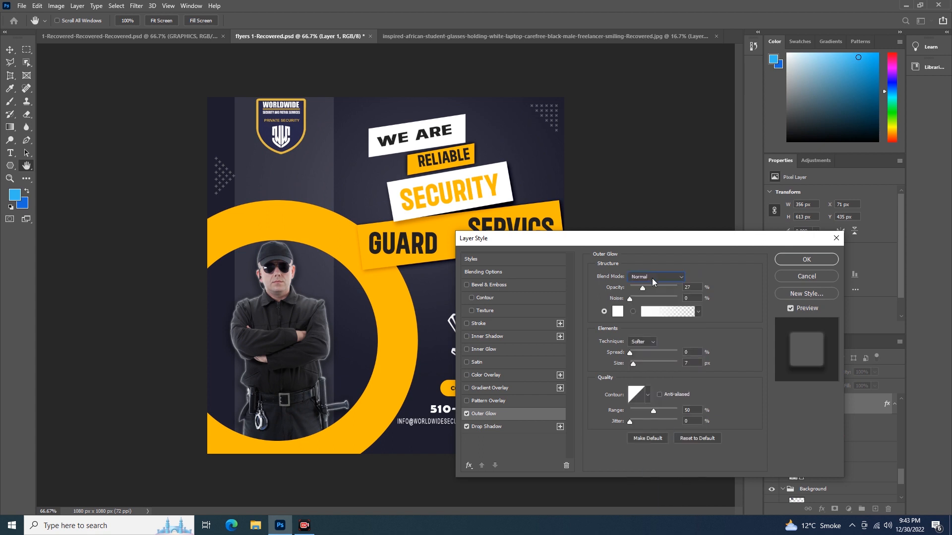
mouse_move(644, 287)
mouse_down()
mouse_move(671, 291)
mouse_move(630, 303)
mouse_move(660, 290)
mouse_move(641, 304)
mouse_move(663, 305)
mouse_move(643, 304)
mouse_up()
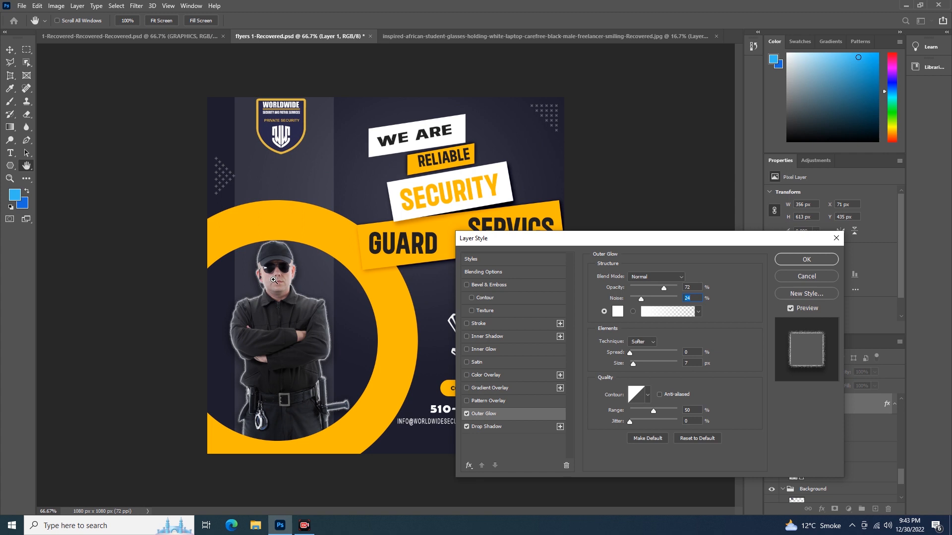
ctrl+click(273, 281)
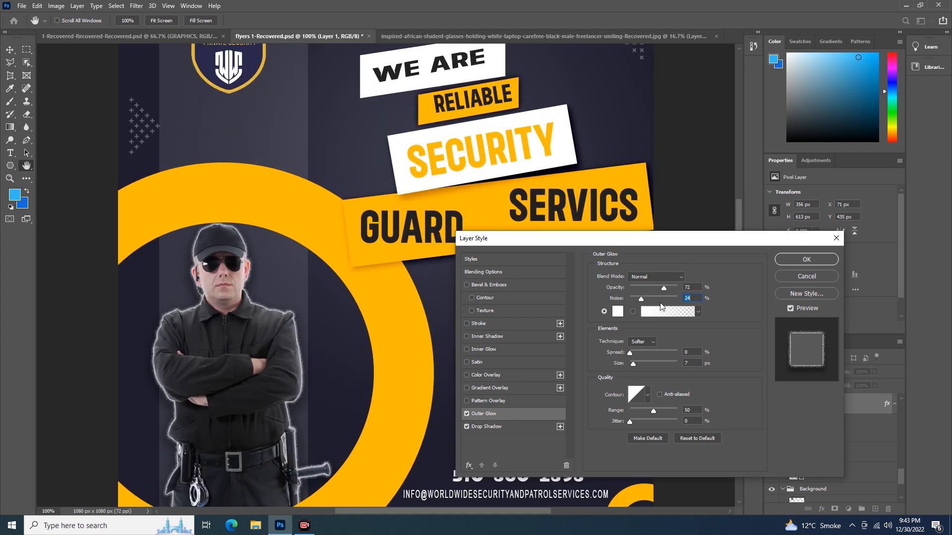
mouse_move(642, 300)
mouse_down()
mouse_move(664, 304)
mouse_move(632, 304)
mouse_up()
click(806, 259)
Step: Reopen the guard layer's outer glow and set its colour to red ea0c0c
key(v)
mouse_move(251, 387)
mouse_down()
mouse_move(244, 345)
mouse_move(246, 403)
mouse_move(245, 384)
mouse_up()
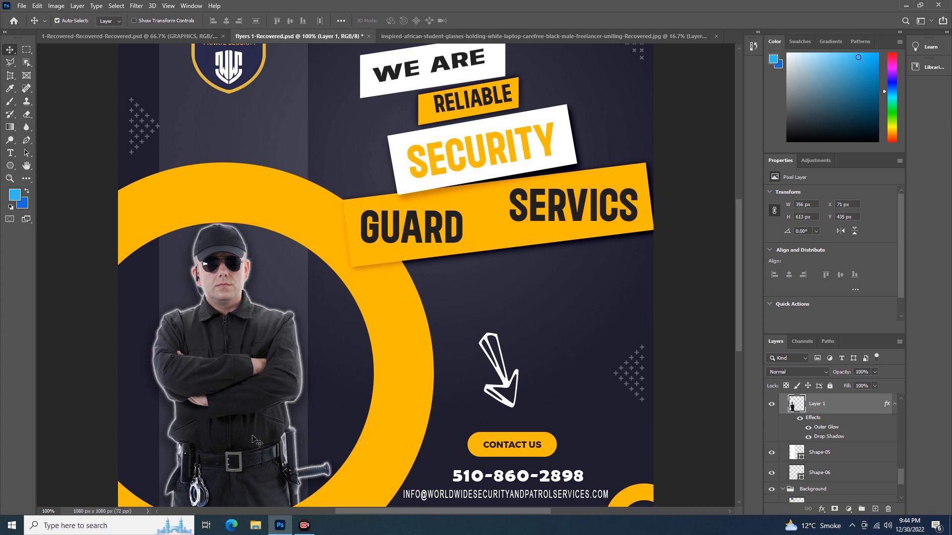
double_click(861, 406)
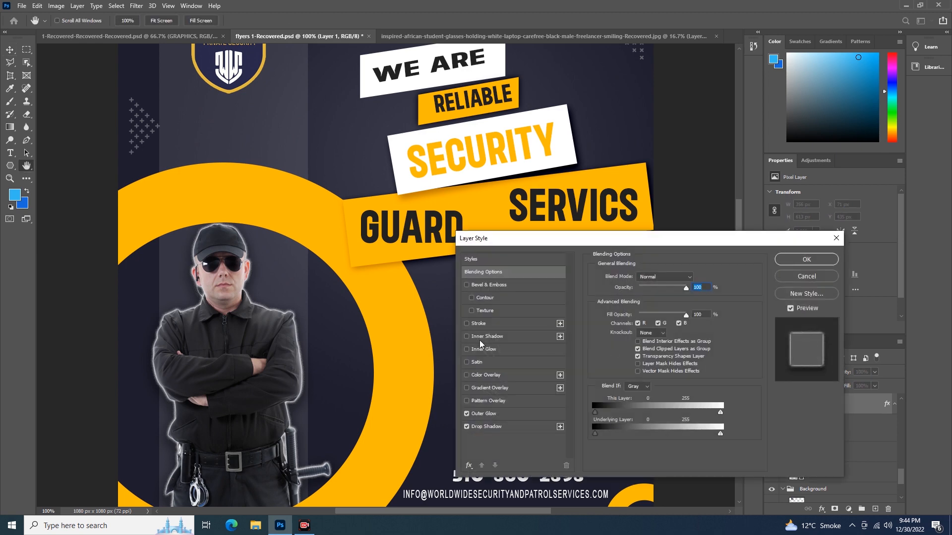
click(484, 415)
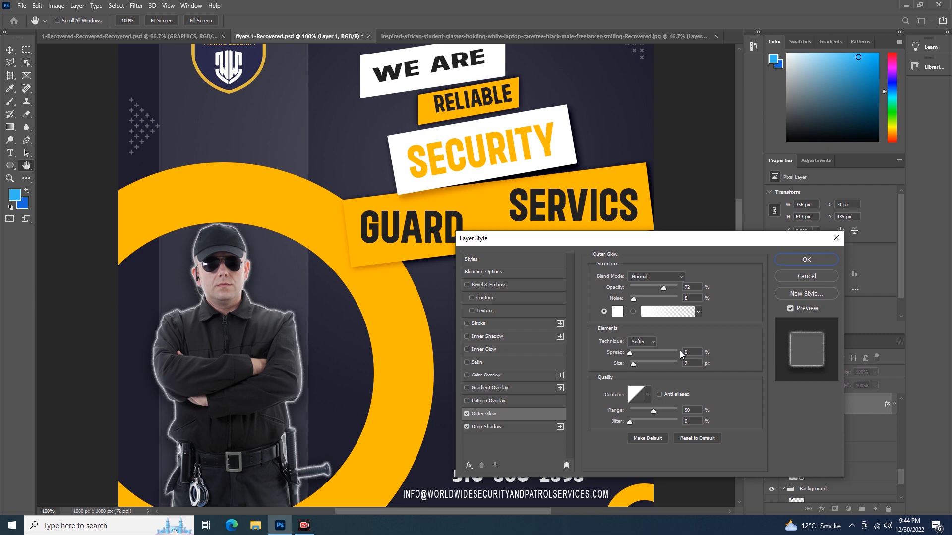
click(618, 312)
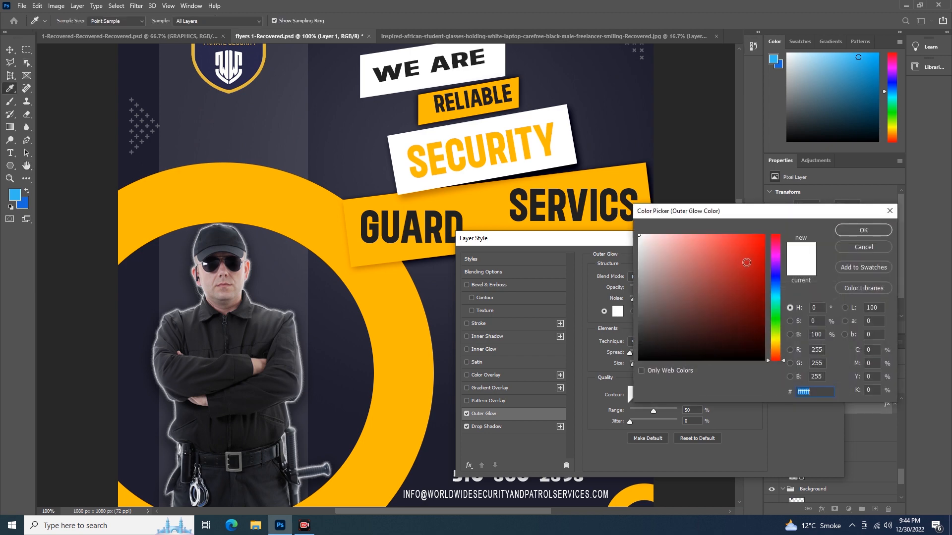
click(747, 260)
click(759, 245)
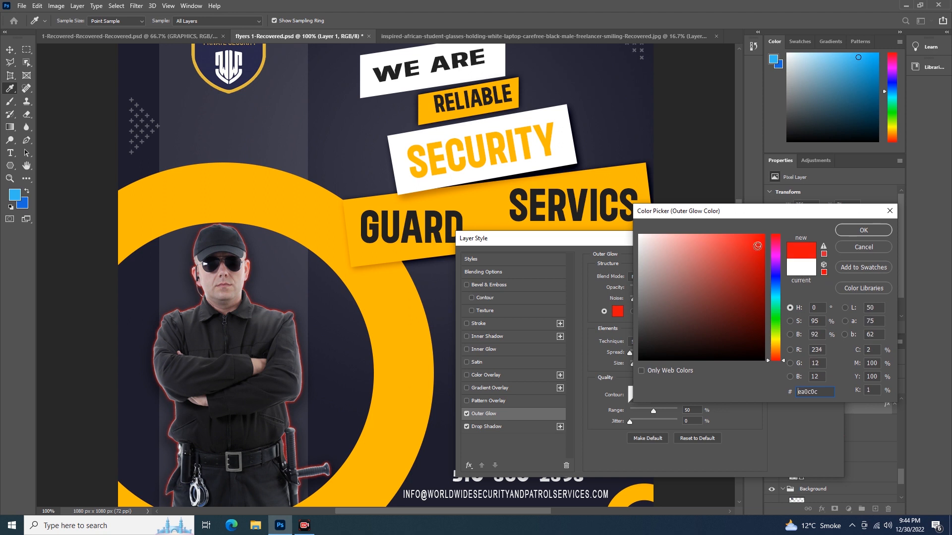
click(857, 231)
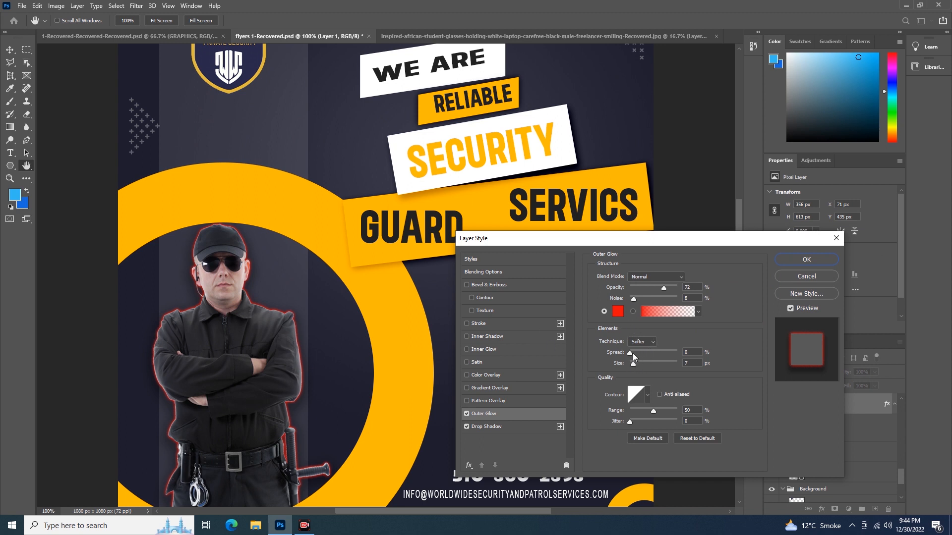
Step: Set the outer glow's spread to 47% and size to 51 px with the Softer technique
drag(629, 353, 650, 355)
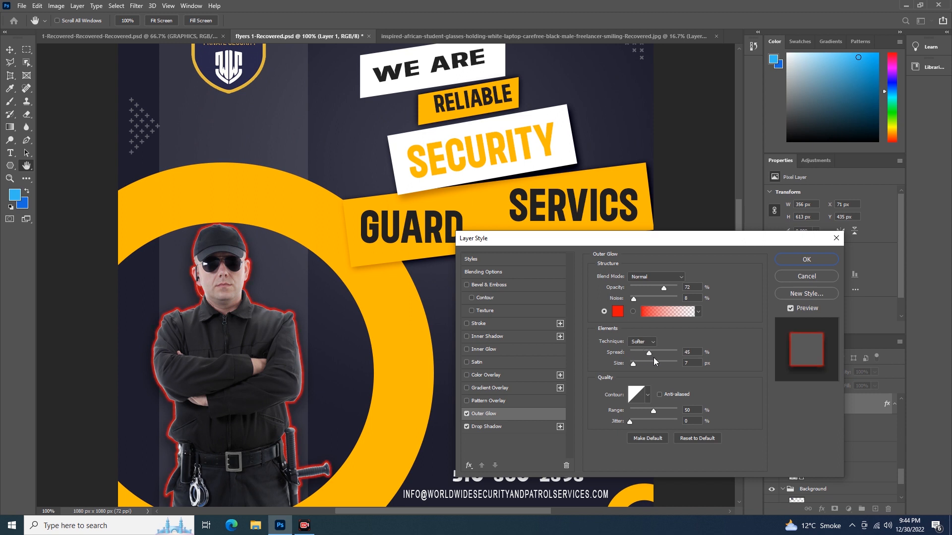
drag(656, 359, 635, 365)
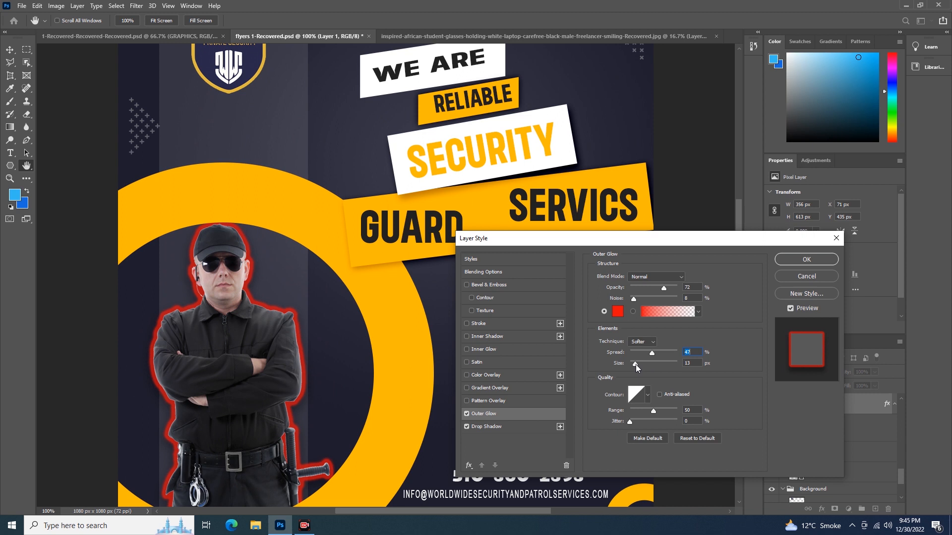
drag(636, 365, 650, 367)
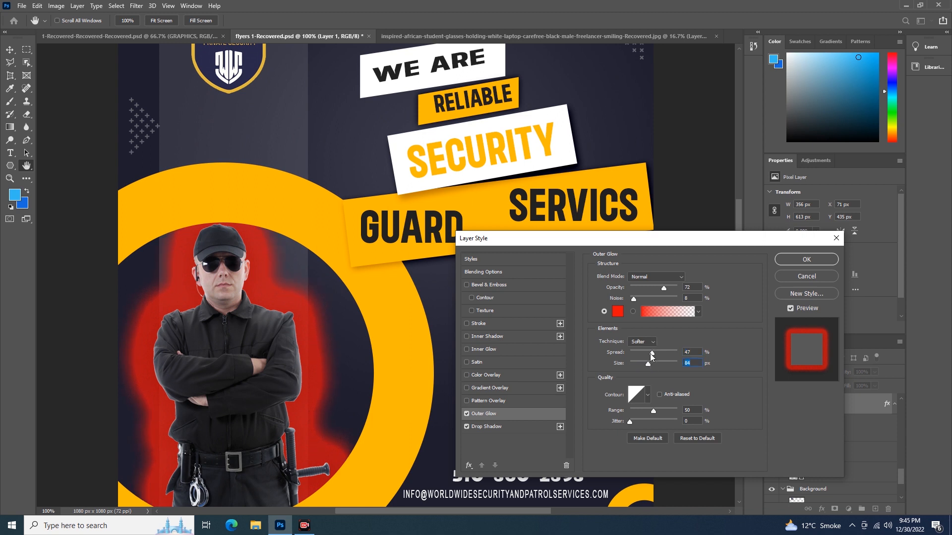
drag(648, 365, 636, 360)
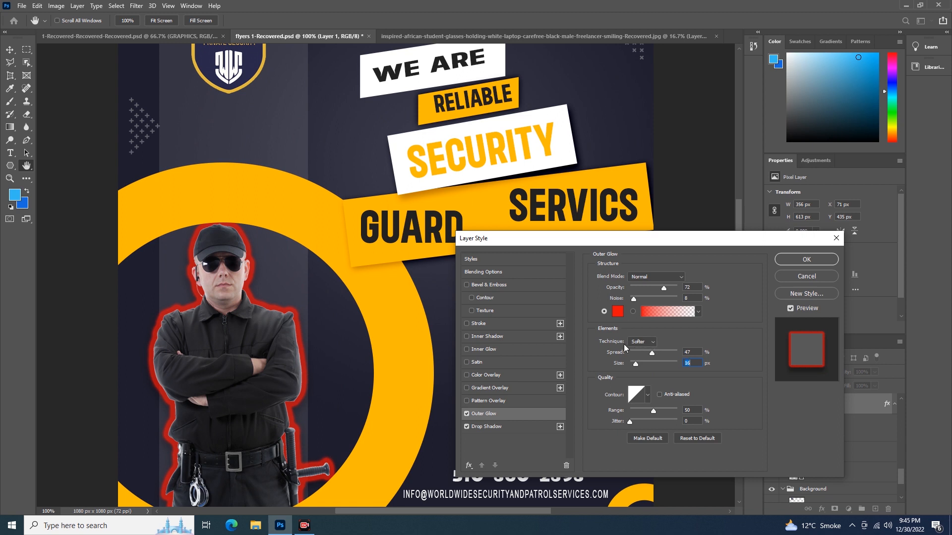
click(655, 344)
click(648, 358)
mouse_move(636, 366)
mouse_down()
mouse_move(653, 367)
mouse_move(642, 365)
mouse_up()
click(653, 343)
click(644, 351)
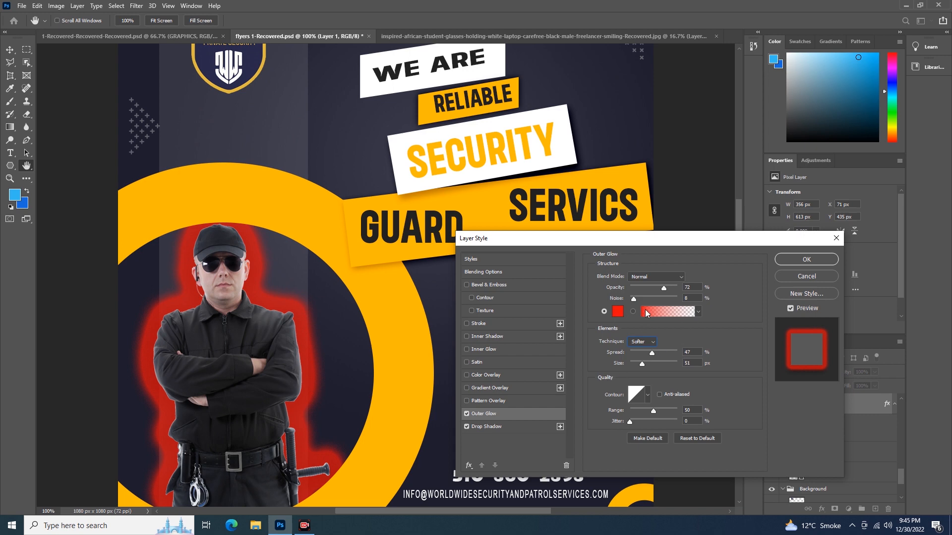
Step: Set the guard's outer glow spread to 13% and size to 32 px
click(662, 312)
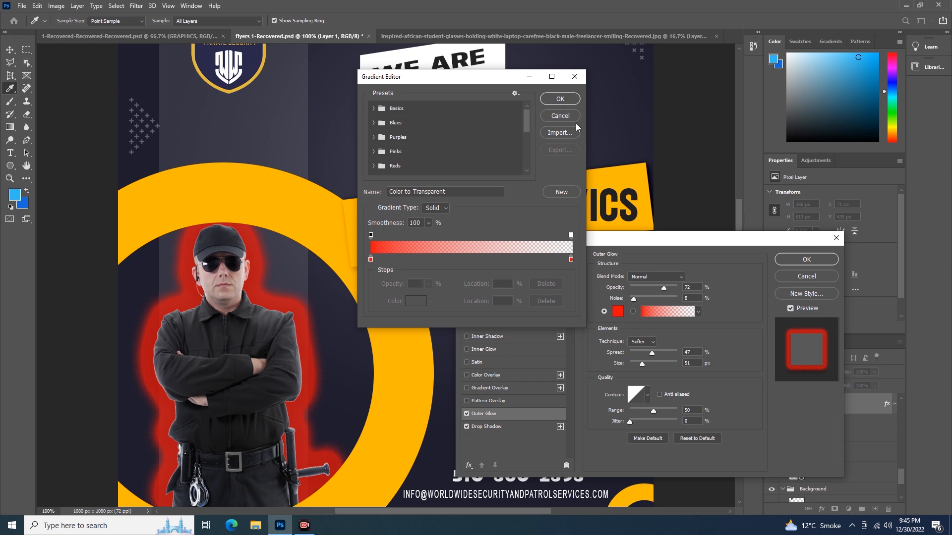
click(560, 116)
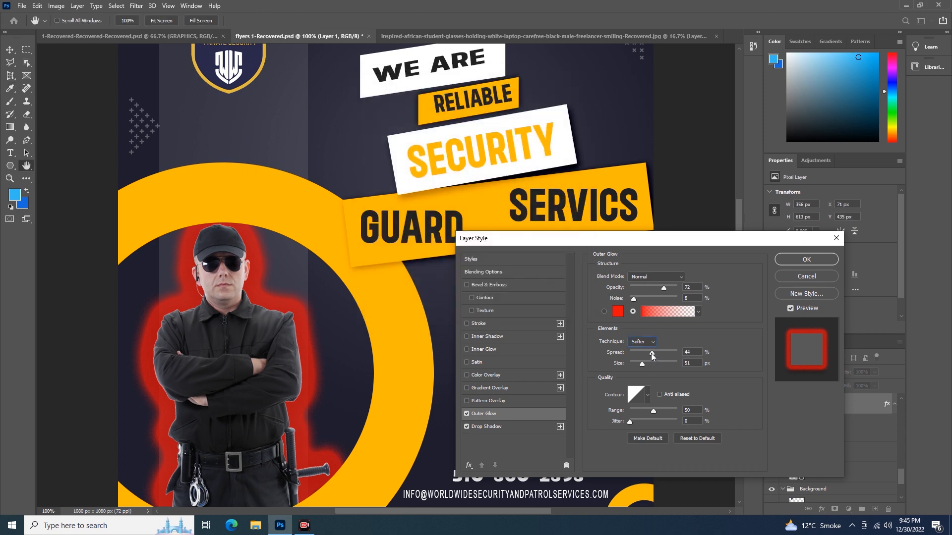
mouse_move(651, 353)
mouse_down()
mouse_move(636, 350)
mouse_move(639, 364)
mouse_up()
Step: Replace the outer glow's red colour with the Purple_12 gradient from the Purples presets
click(679, 312)
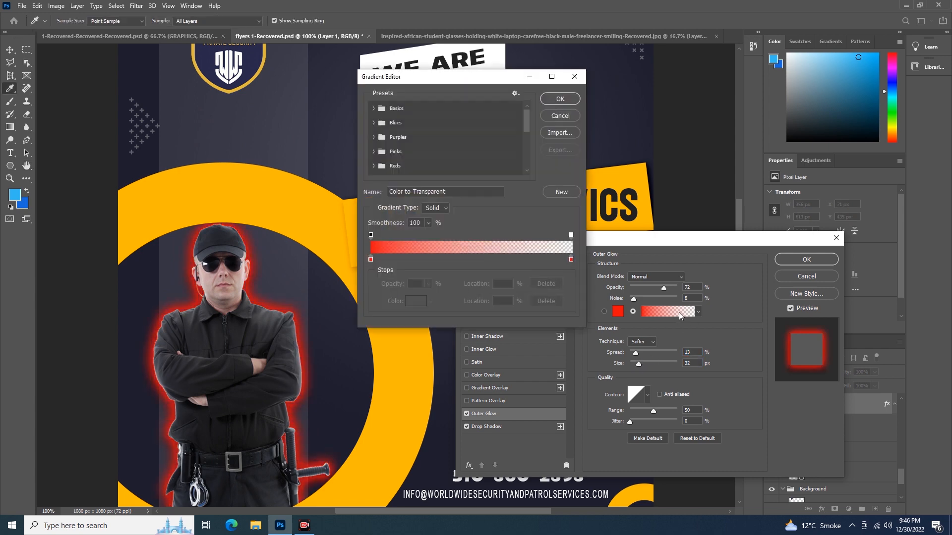
click(374, 123)
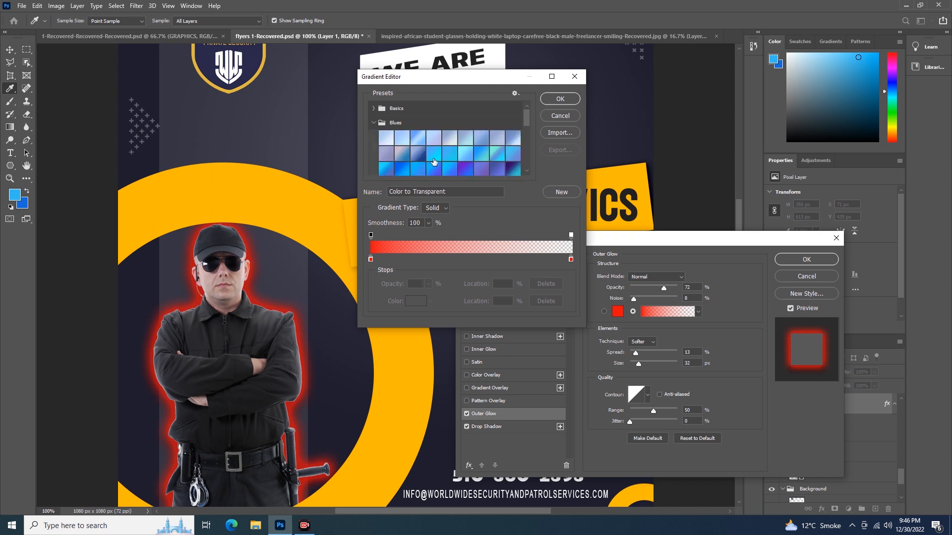
scroll(466, 147, down, 3)
scroll(466, 147, down, 2)
scroll(463, 146, up, 2)
click(374, 137)
scroll(436, 159, down, 2)
scroll(436, 155, down, 1)
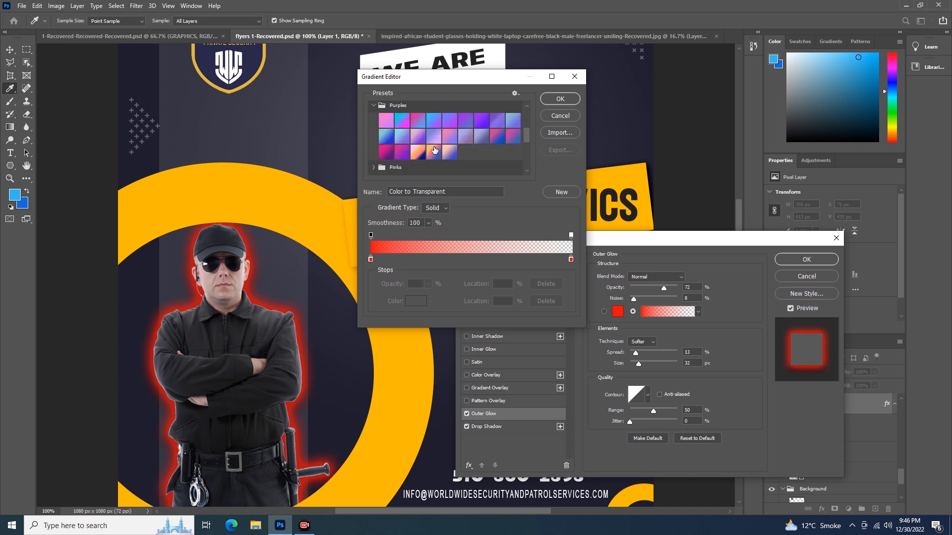
scroll(427, 146, up, 1)
click(418, 145)
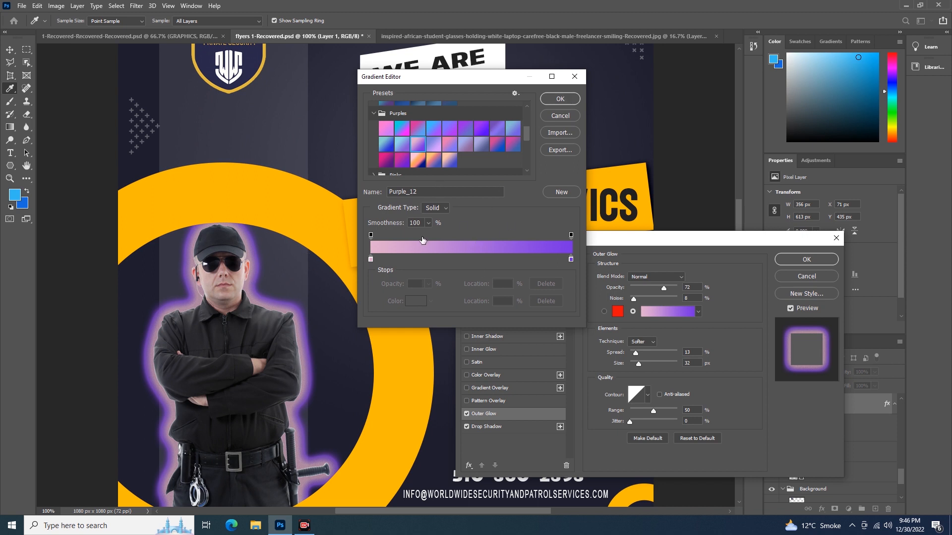
click(558, 99)
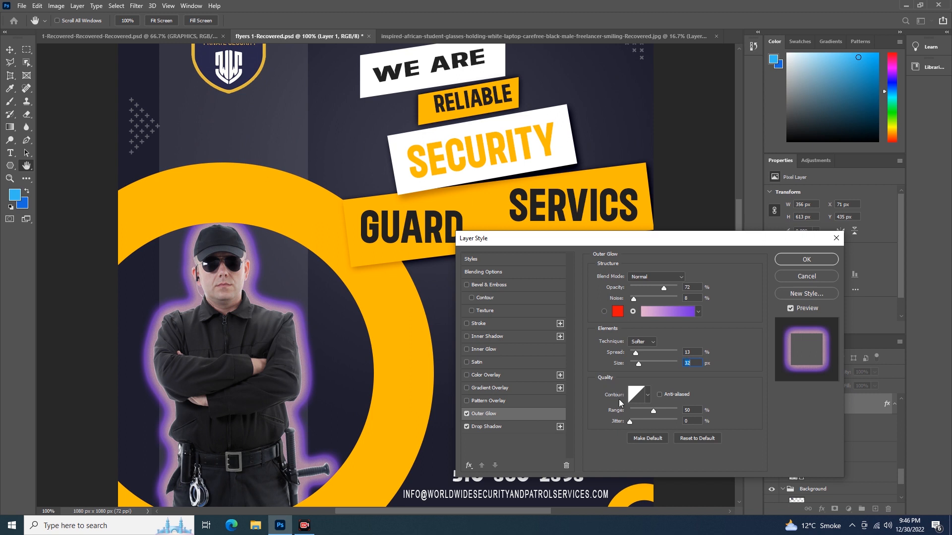
Step: Try several contour presets for the outer glow and settle on the Cone contour
click(647, 396)
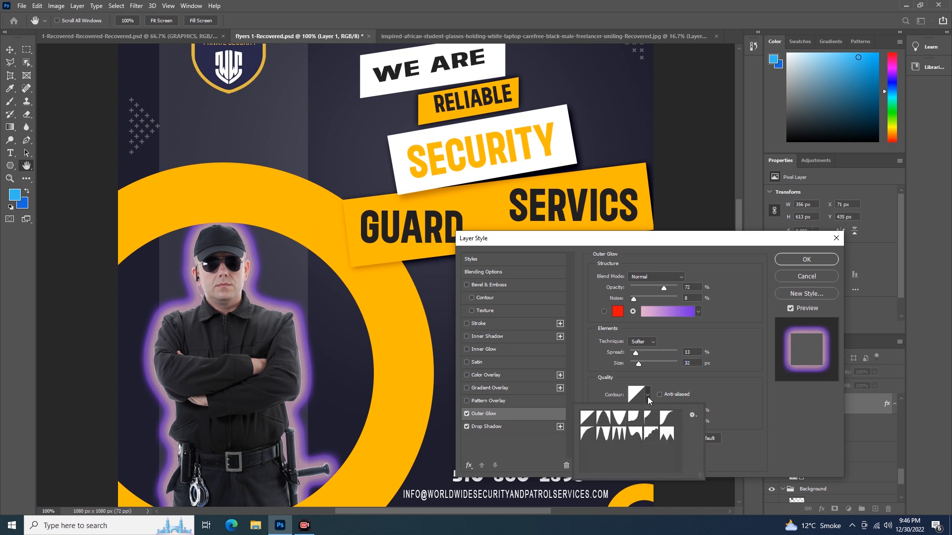
click(604, 419)
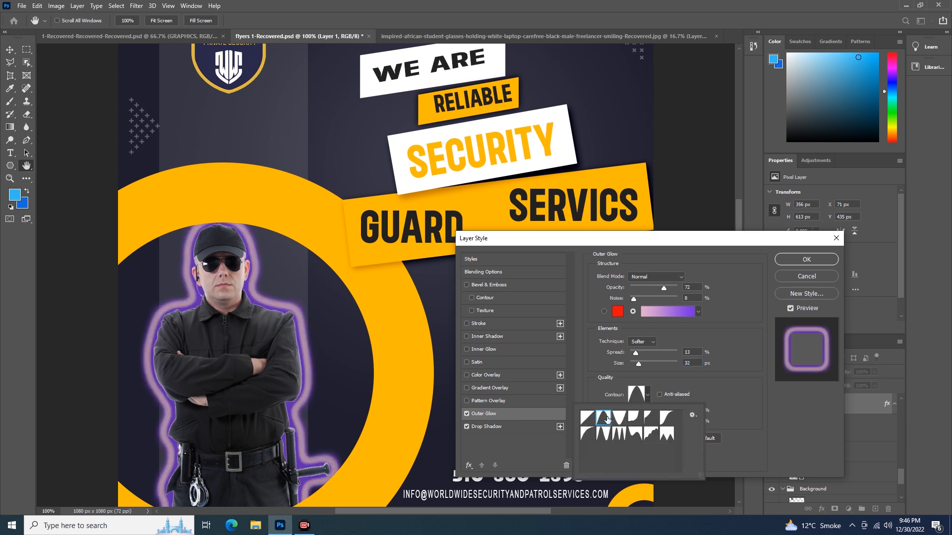
click(622, 418)
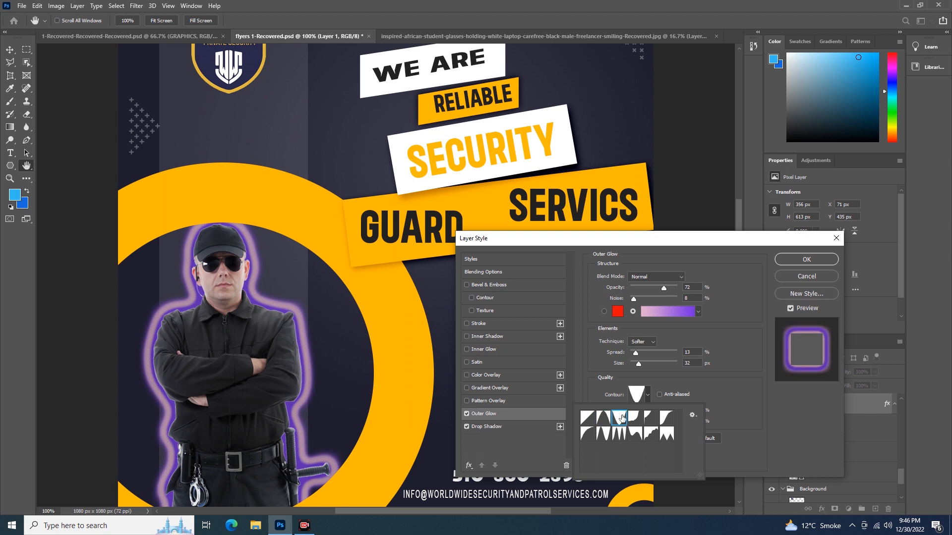
click(637, 420)
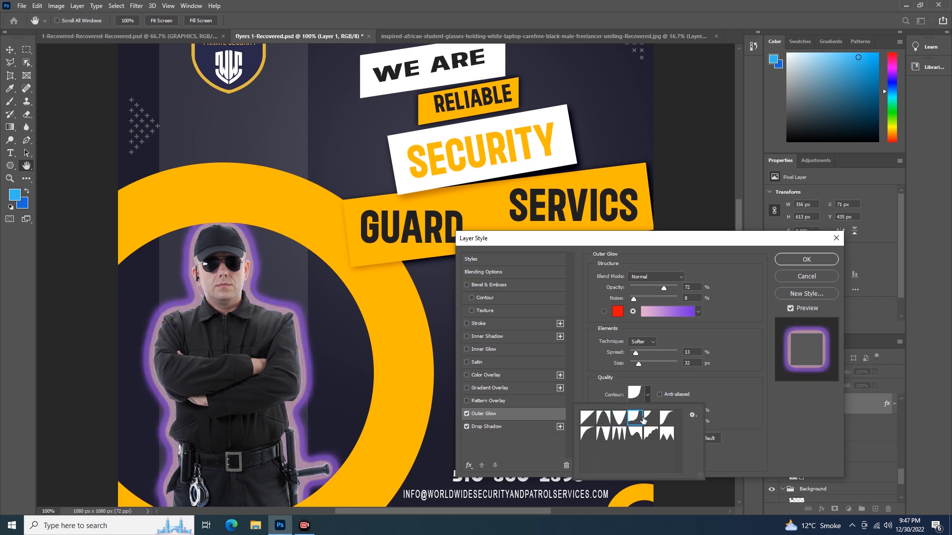
click(651, 418)
click(665, 420)
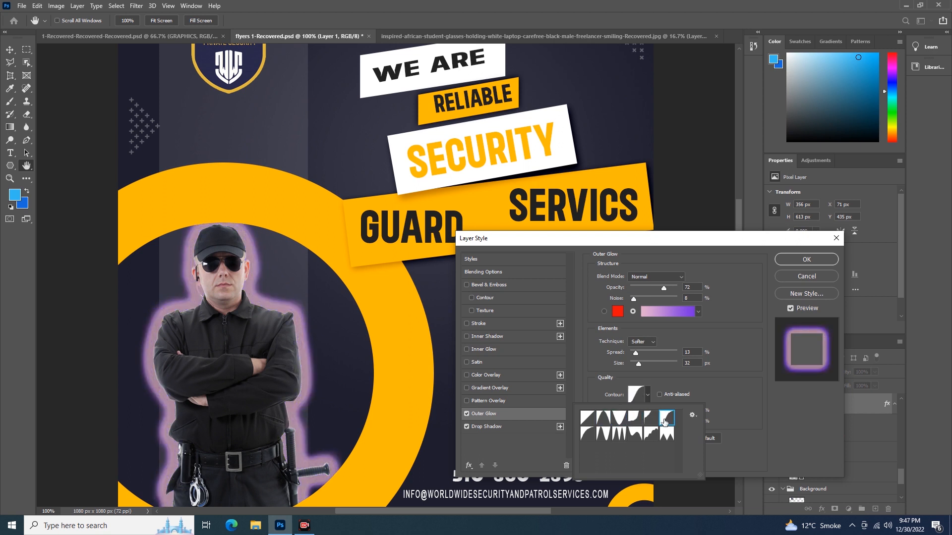
click(606, 420)
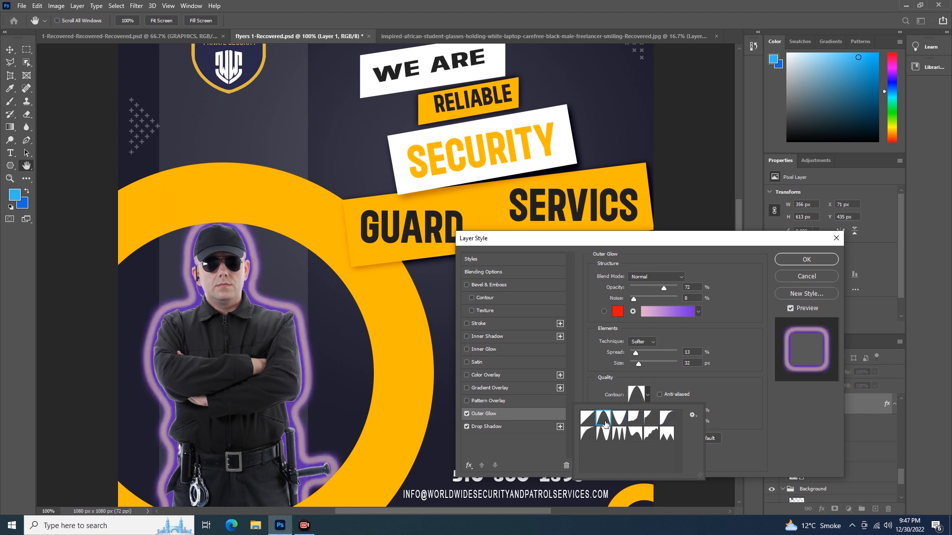
click(683, 397)
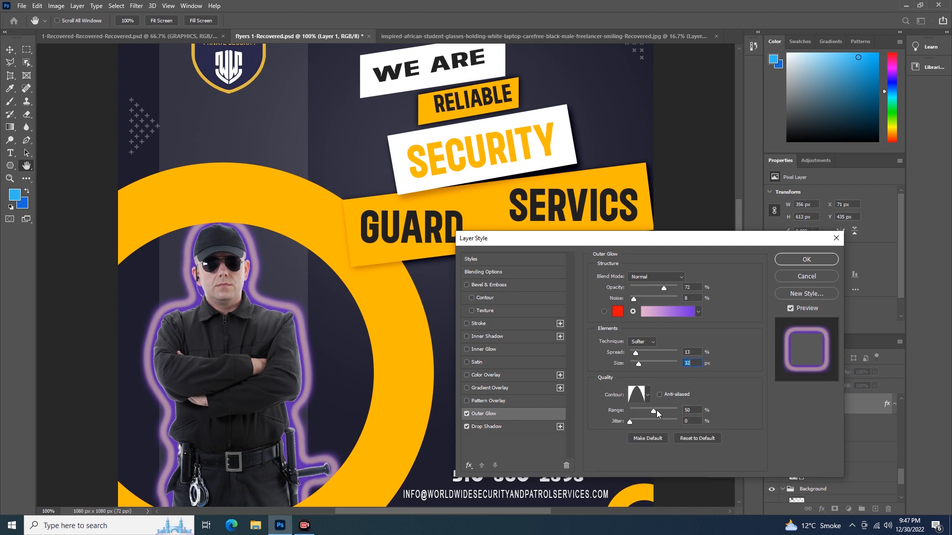
click(636, 395)
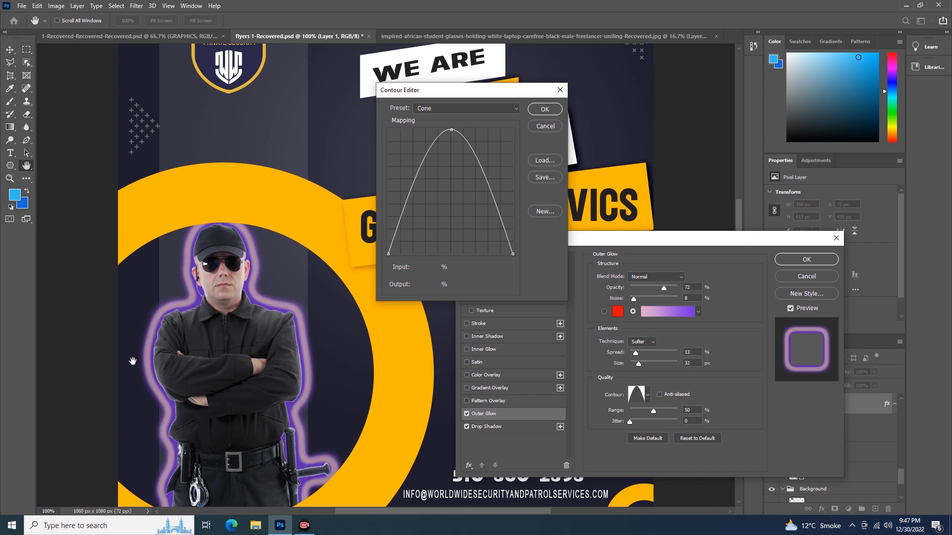
drag(511, 252, 514, 130)
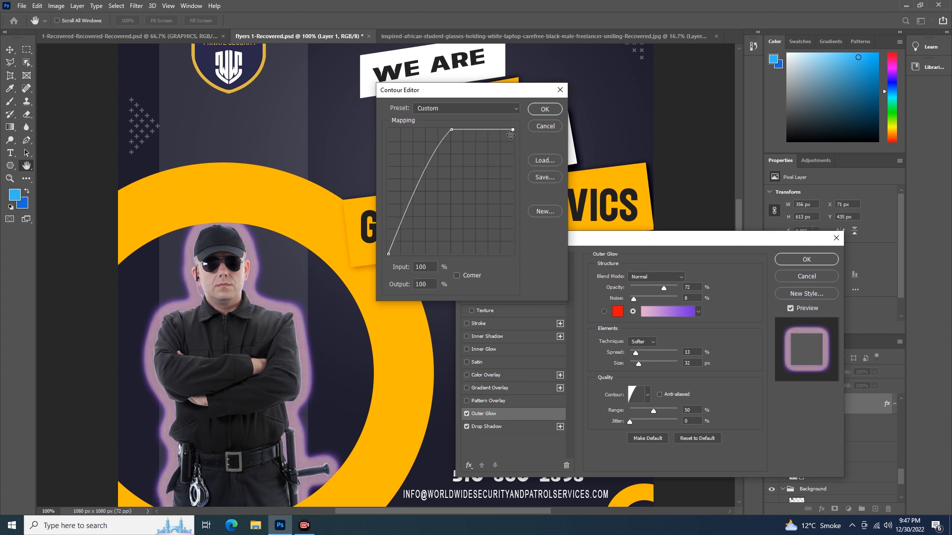
click(389, 254)
click(512, 130)
drag(513, 130, 515, 263)
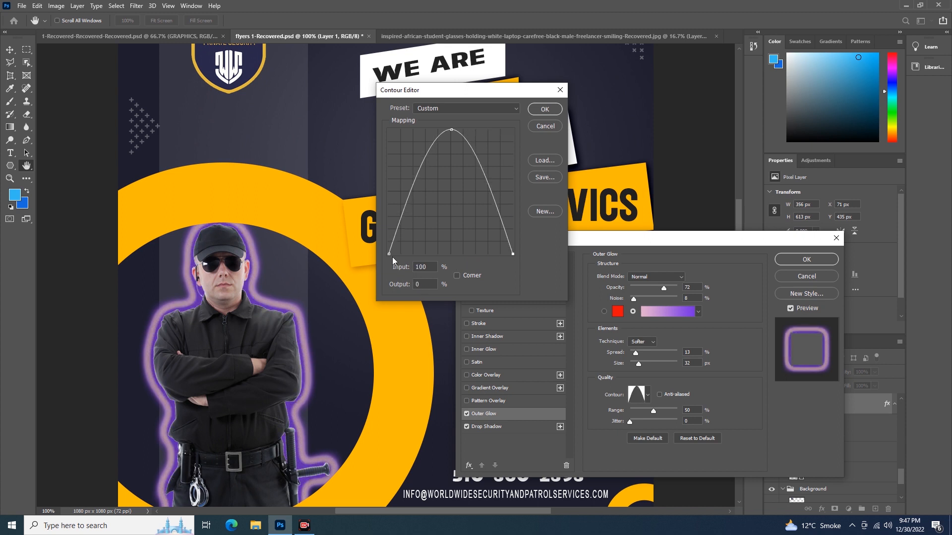
drag(389, 255, 388, 129)
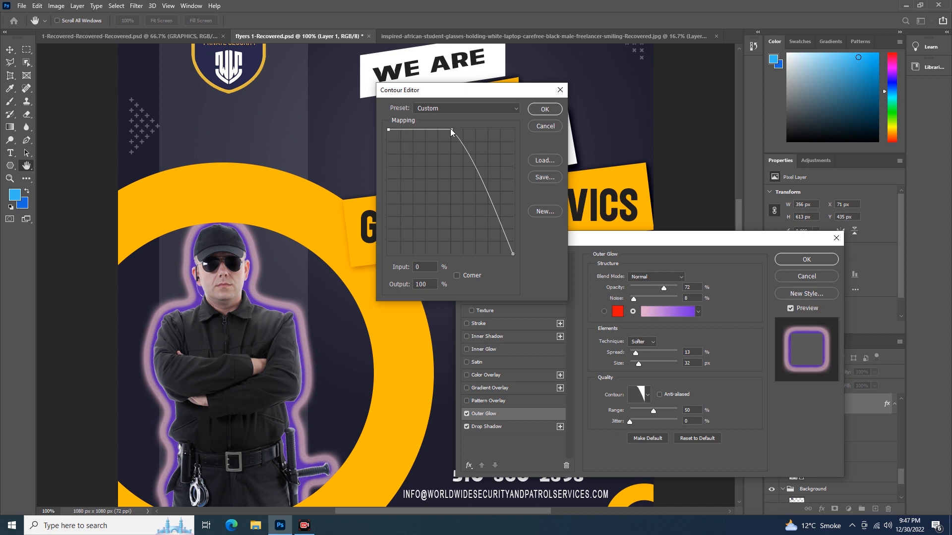
drag(461, 149, 456, 185)
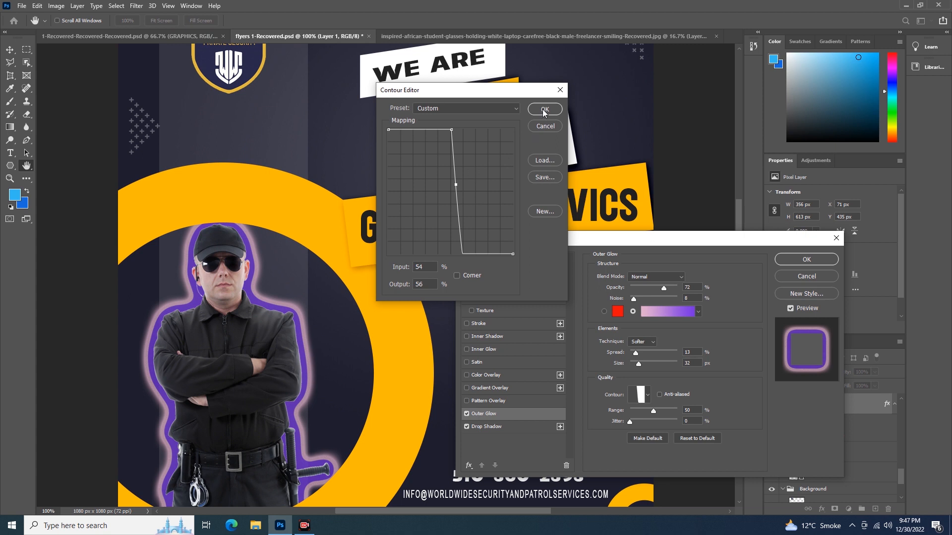
click(546, 126)
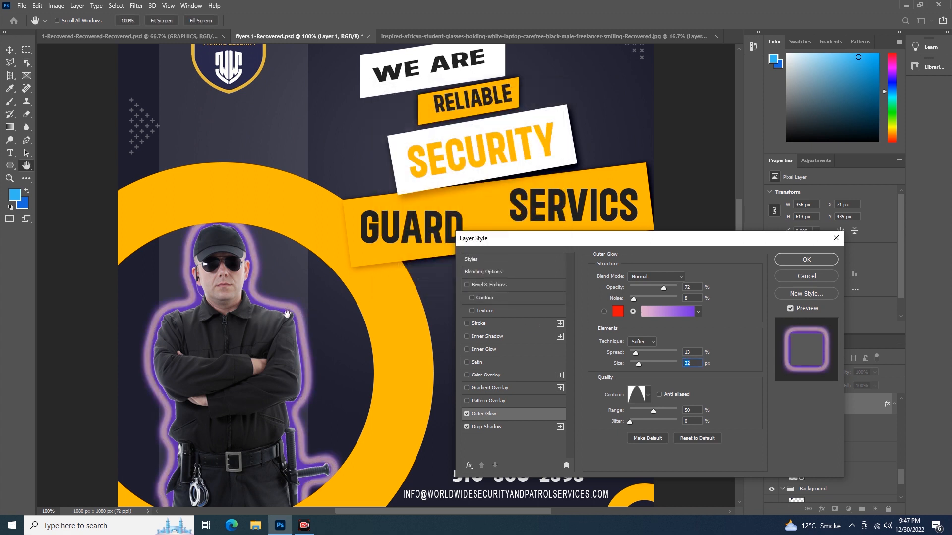
Step: Reset the guard's outer glow to its default settings and apply the layer style
mouse_move(266, 306)
mouse_down()
mouse_move(283, 302)
mouse_move(273, 303)
mouse_up()
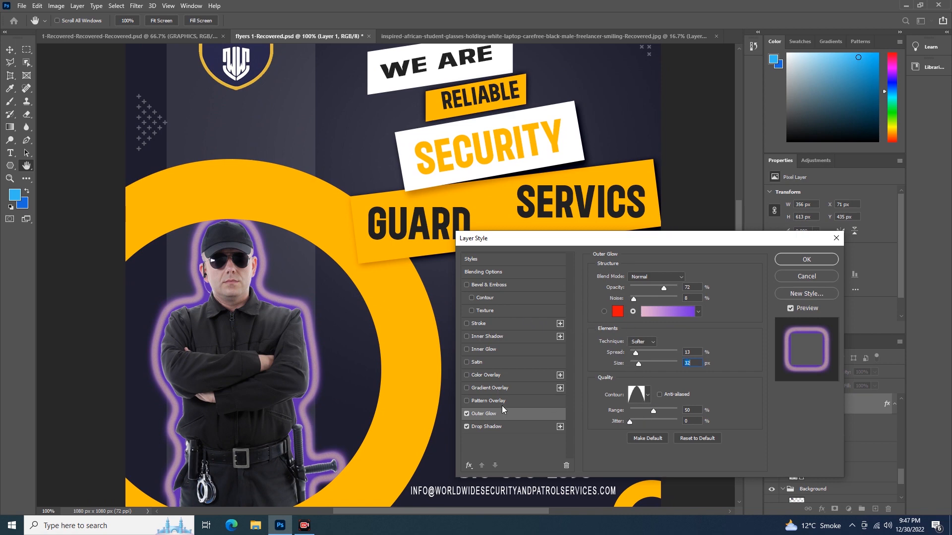
click(691, 438)
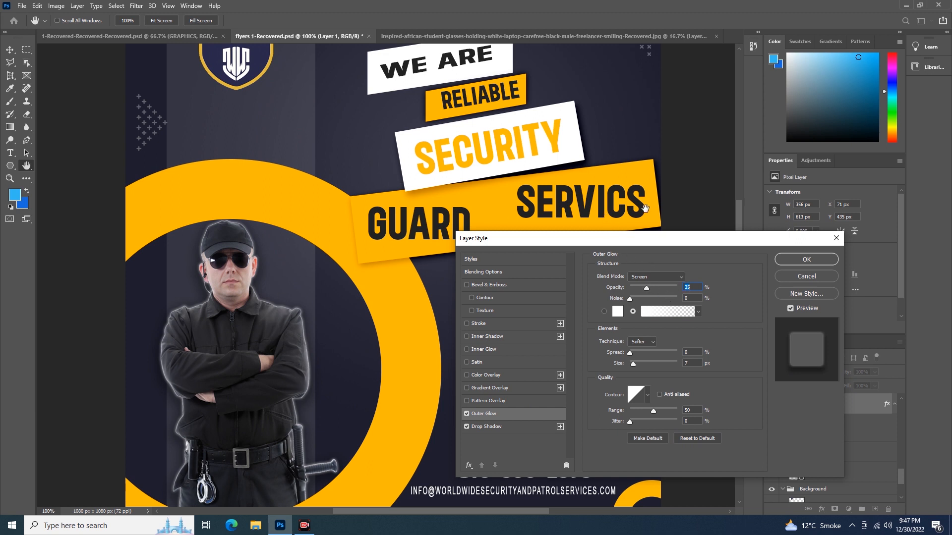
click(797, 263)
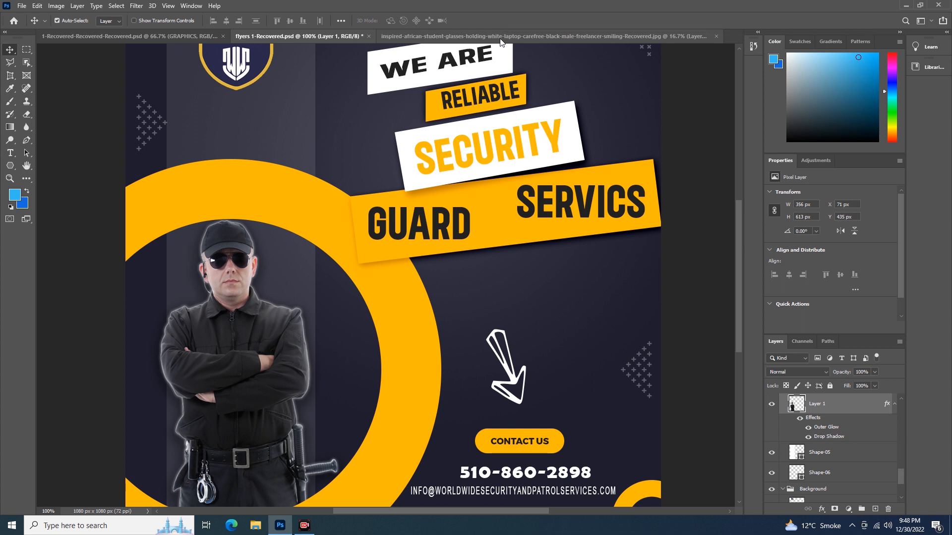
Step: Switch to the student photo document and add a new empty layer above the photo
click(504, 39)
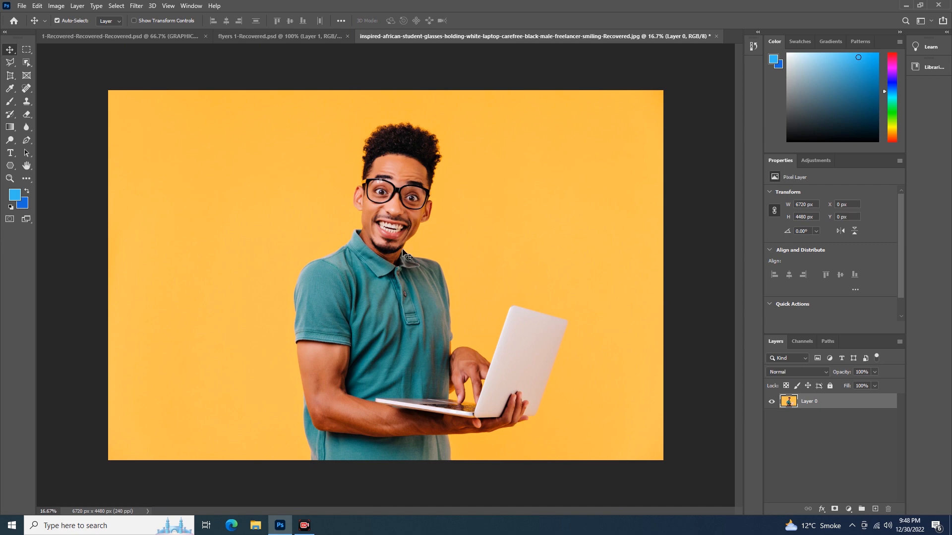
click(876, 509)
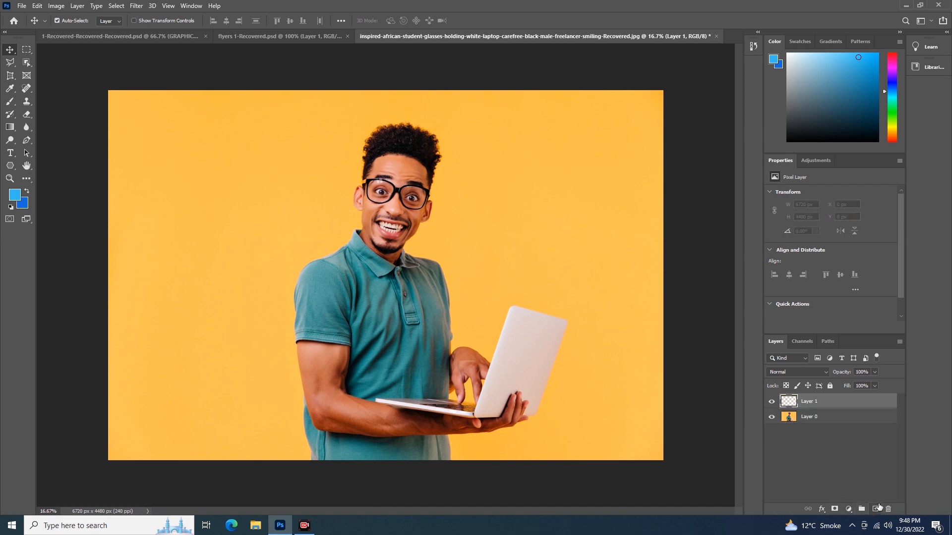
Step: Add a drop shadow with default settings to the student photo layer
click(788, 422)
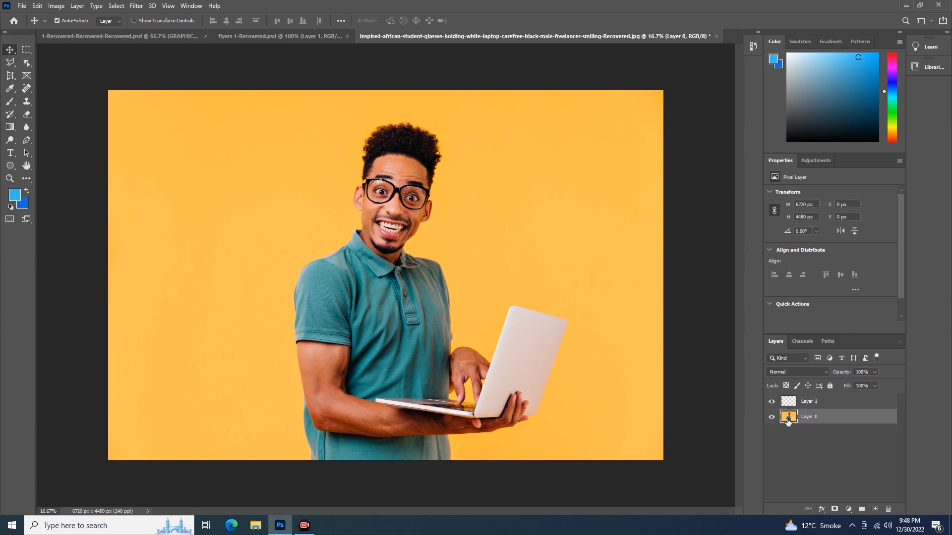
double_click(837, 423)
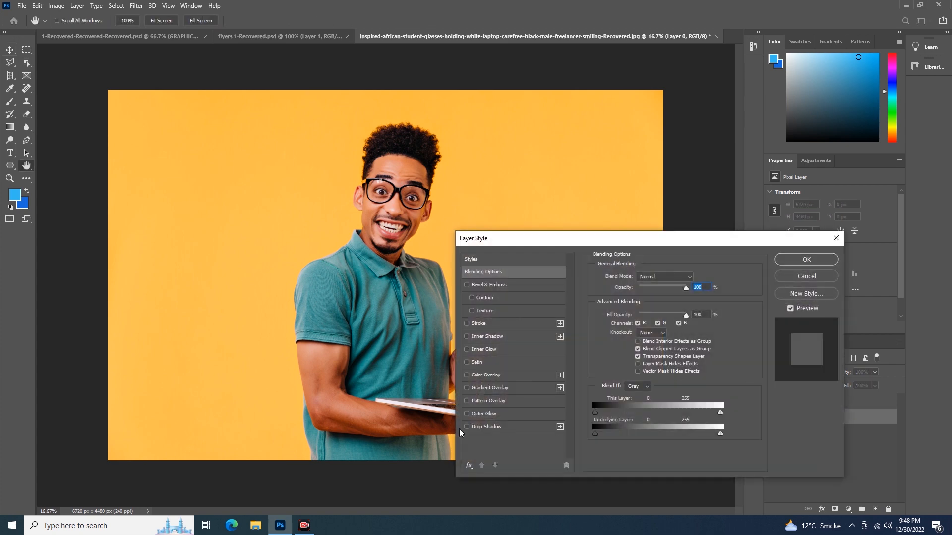
click(488, 427)
drag(652, 296, 660, 344)
click(695, 416)
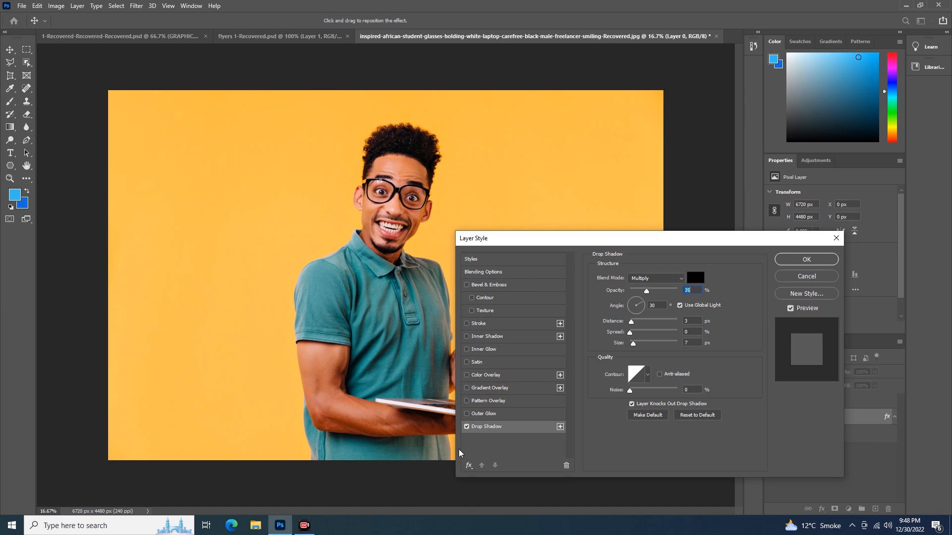
click(801, 260)
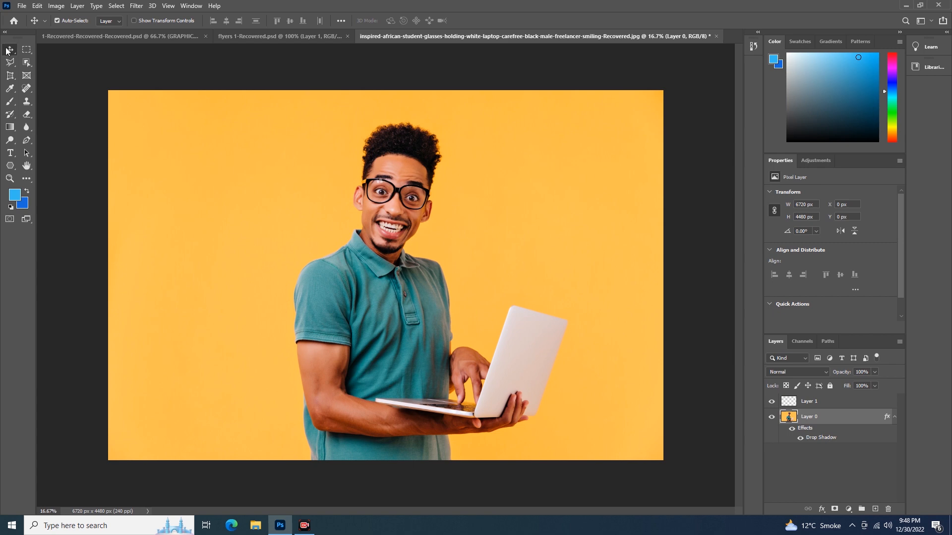
Step: Use Select Subject to isolate the man onto the empty upper layer, then deselect
click(27, 63)
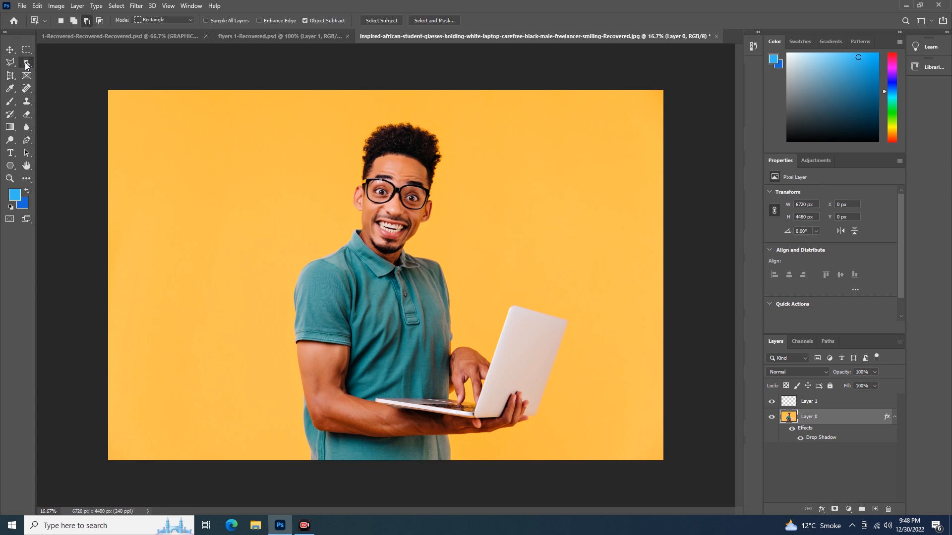
click(392, 21)
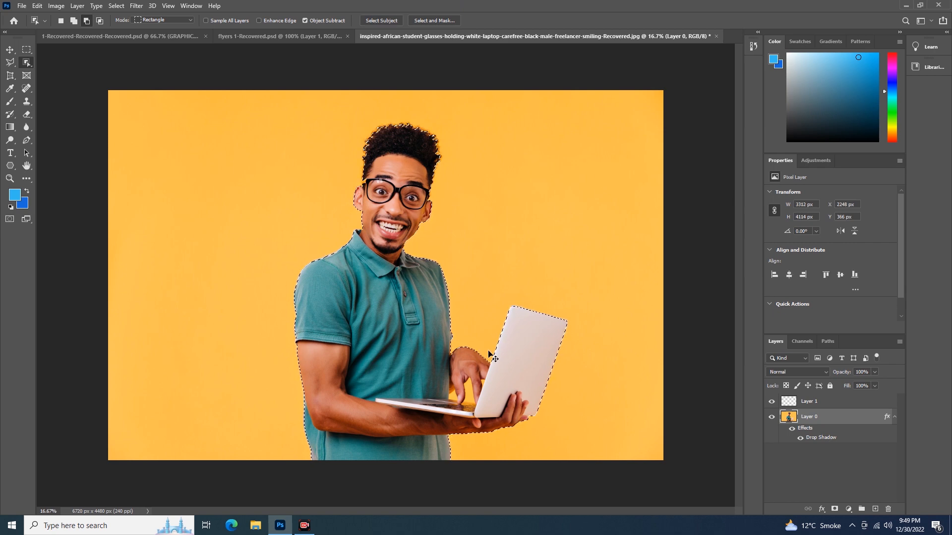
click(792, 402)
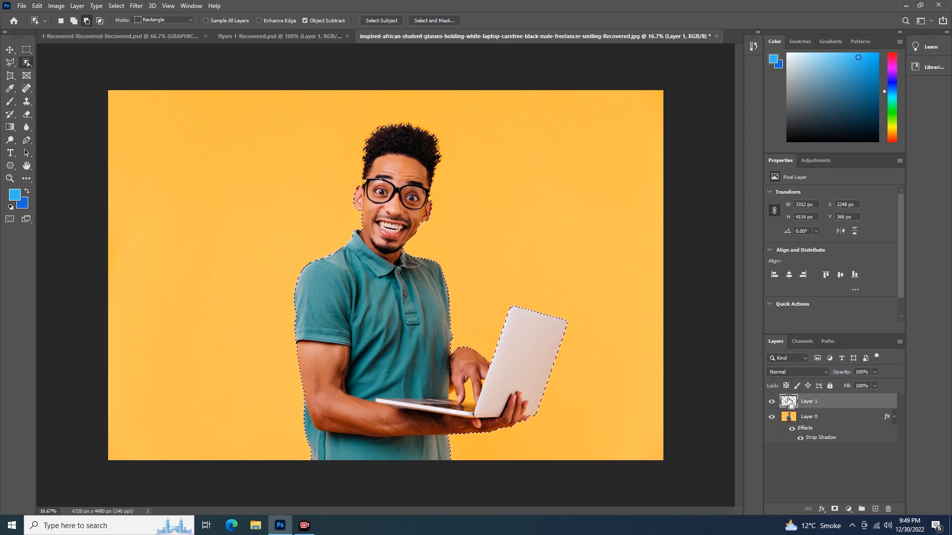
key(ctrl+d)
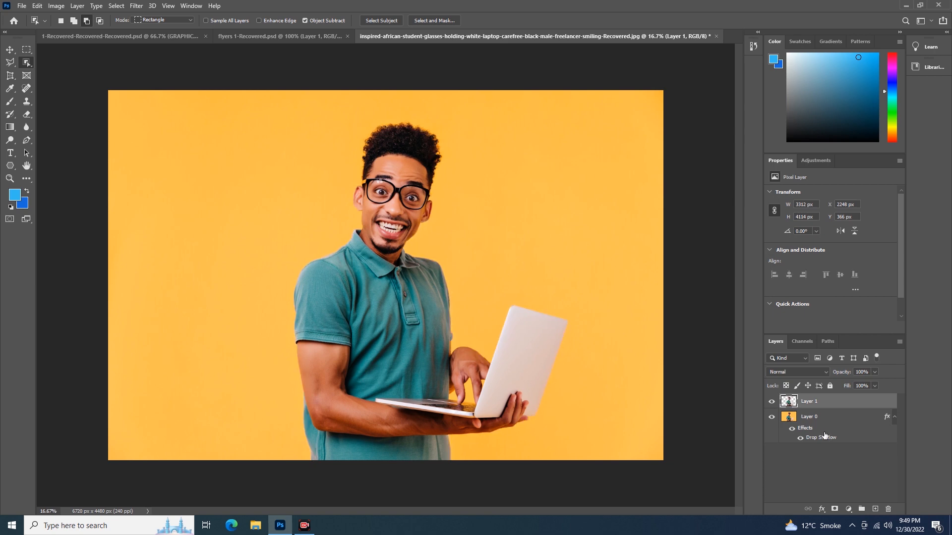
Step: Hide the original photo layer and switch to the Move tool
click(772, 418)
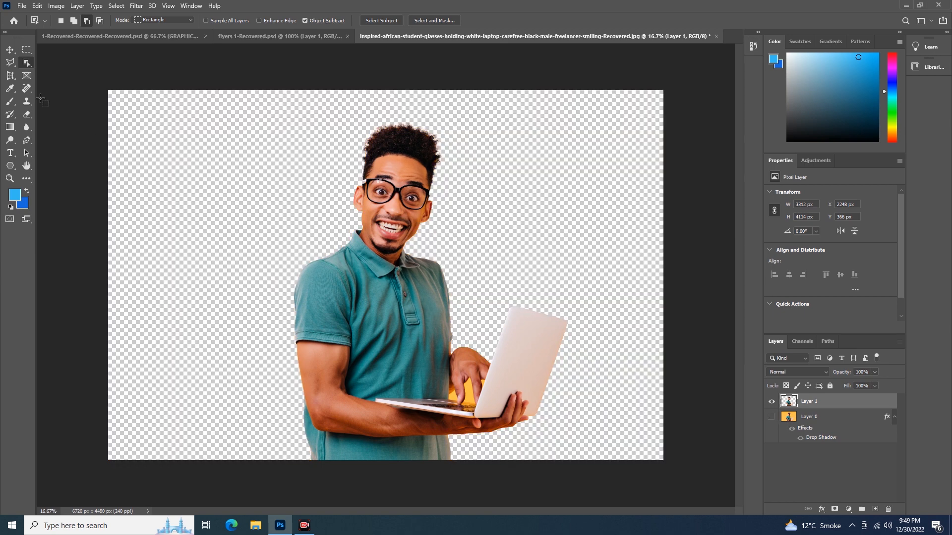
click(10, 50)
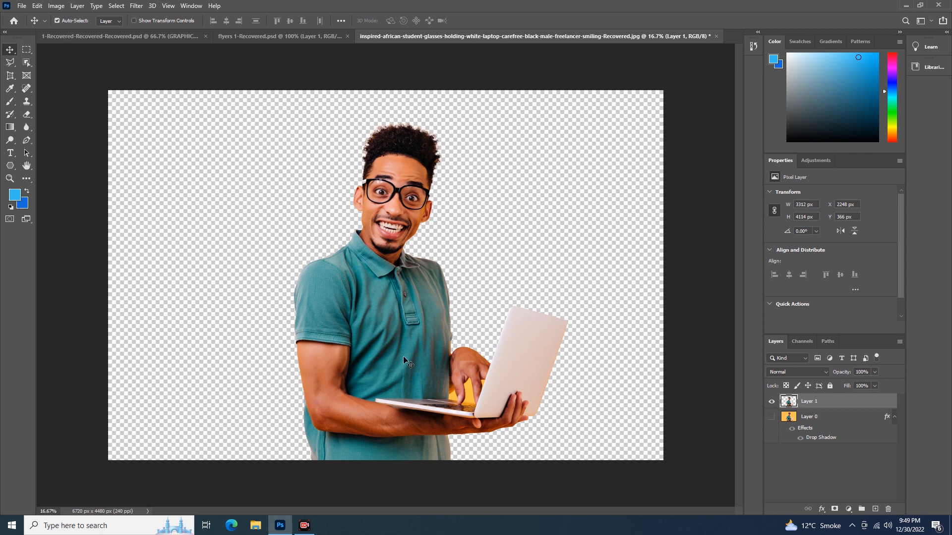
Step: Add a drop shadow to the cut-out man layer with 51% opacity, 49 px distance, 72% spread and 79 px size
double_click(867, 404)
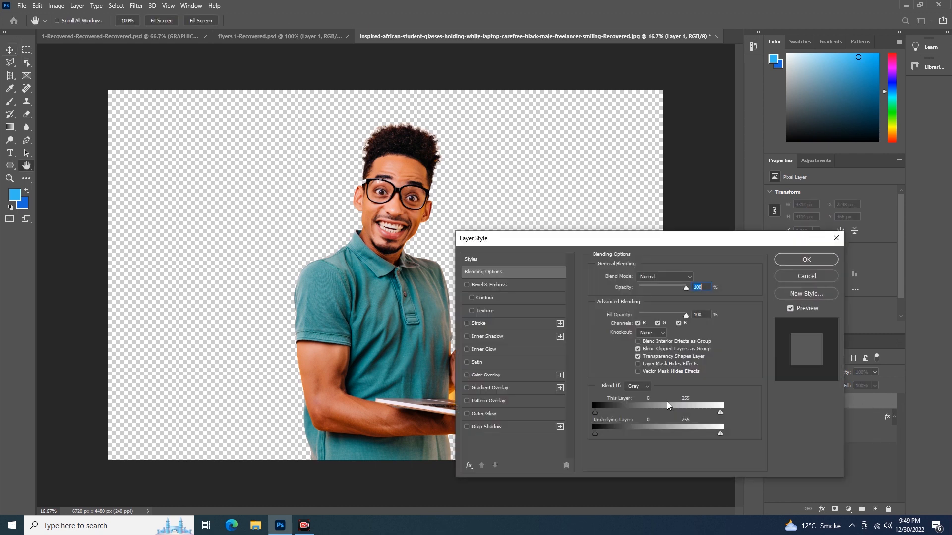
click(481, 427)
drag(650, 294, 658, 293)
drag(643, 327, 665, 341)
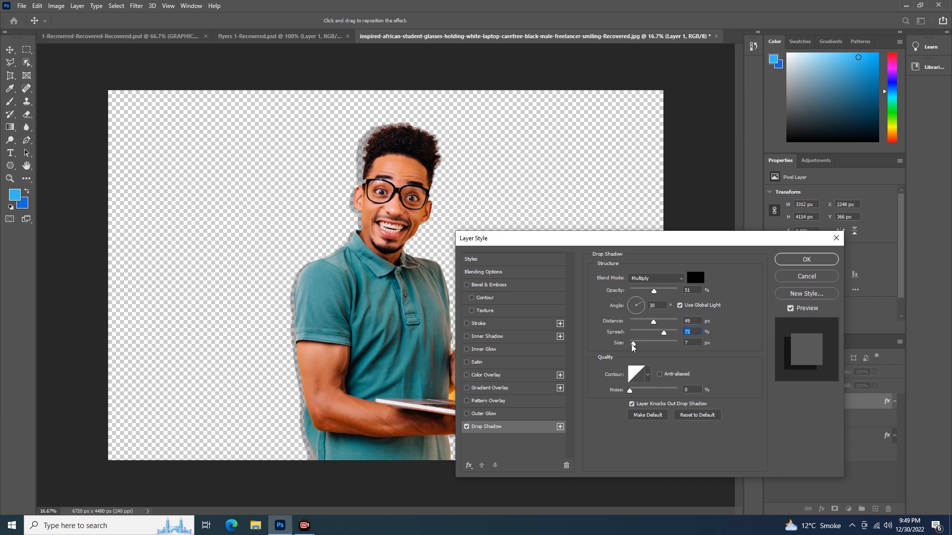
mouse_move(633, 343)
mouse_down()
mouse_move(665, 343)
mouse_move(648, 343)
mouse_up()
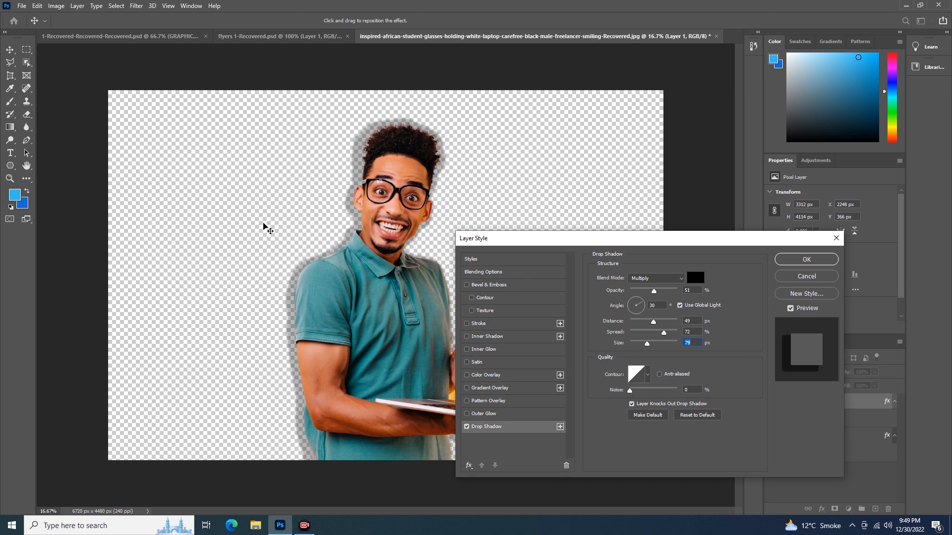
key(Return)
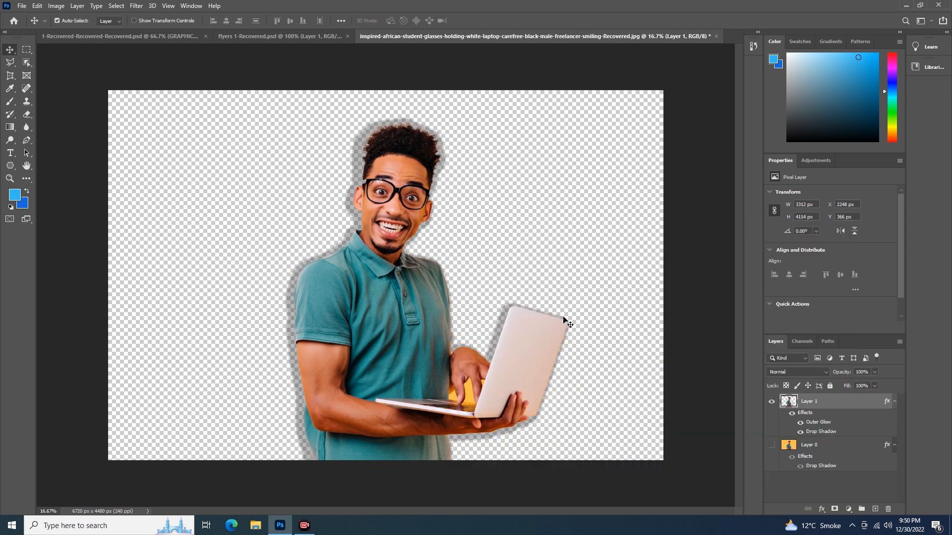
Step: Switch to the graphics banner document and add a Pattern Overlay to the GRAPHICS text layer
click(173, 37)
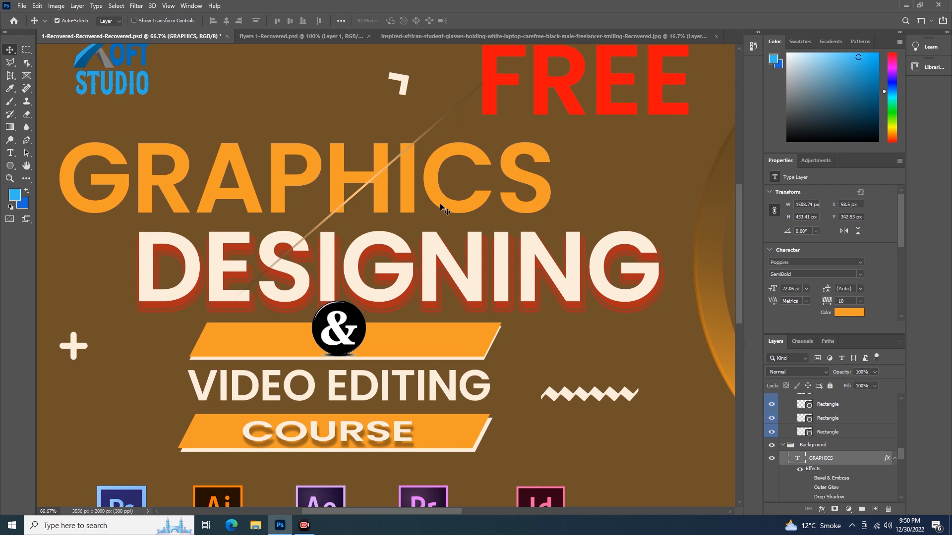
double_click(865, 462)
drag(716, 240, 770, 153)
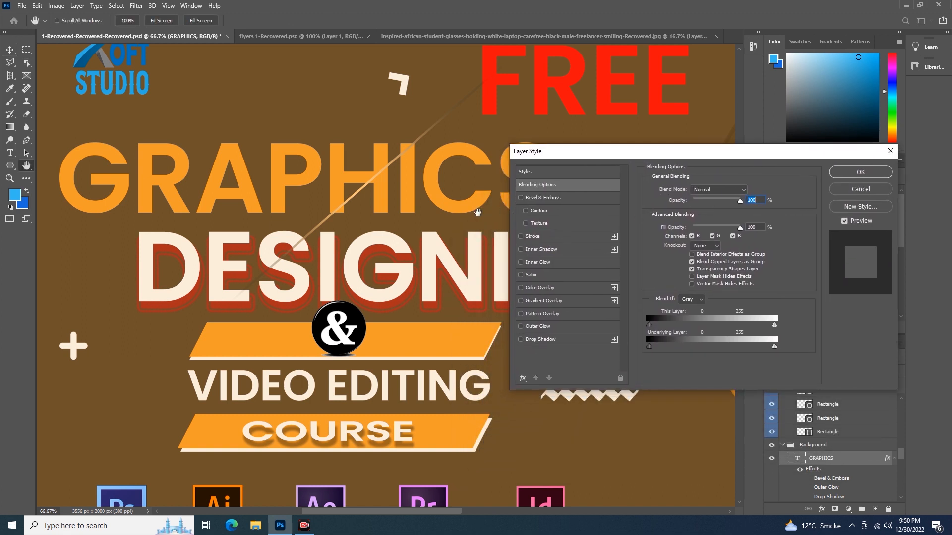
click(542, 314)
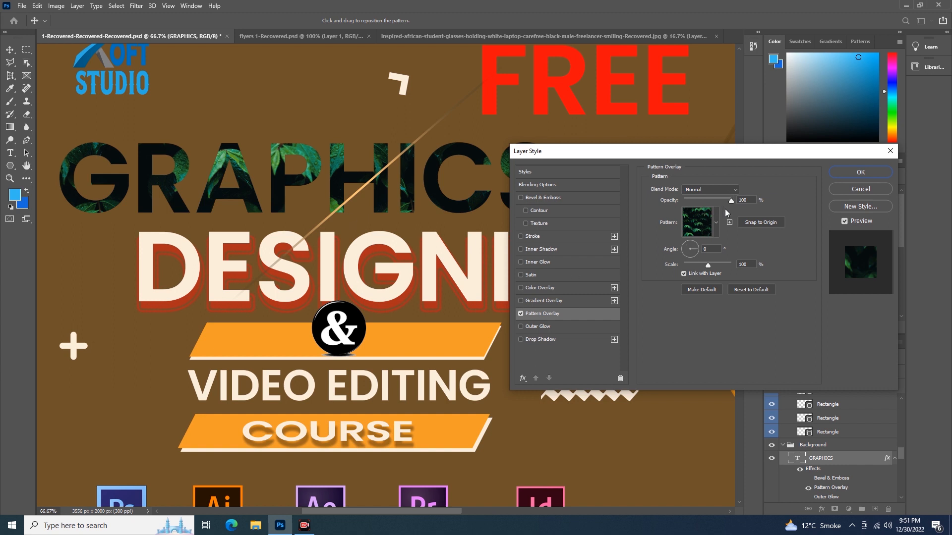
Step: Set the pattern overlay opacity to 91% and choose the first pattern from the Grass set
drag(730, 202, 728, 221)
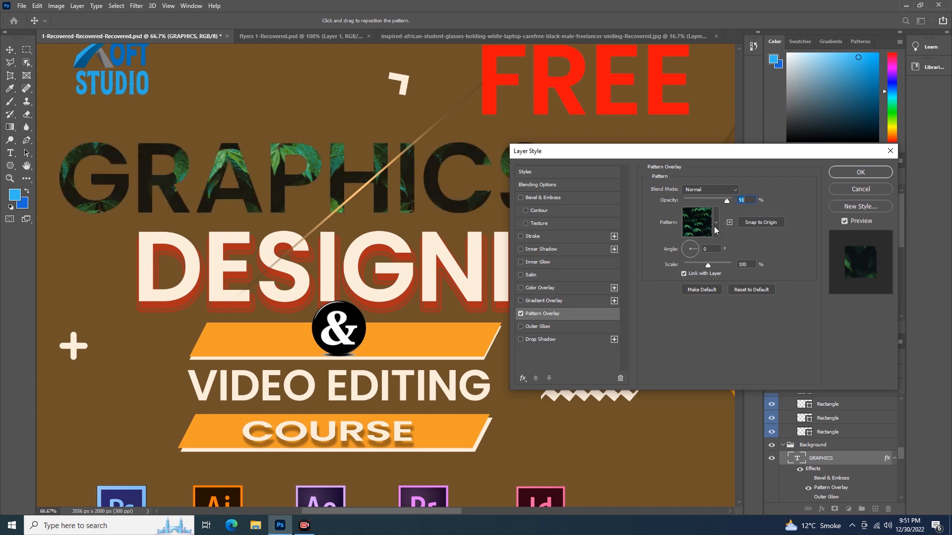
click(714, 226)
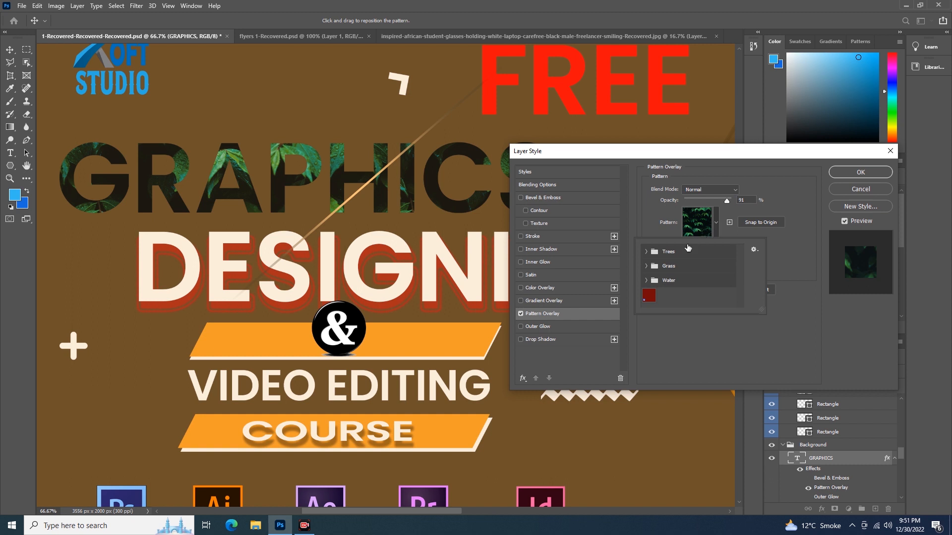
click(647, 251)
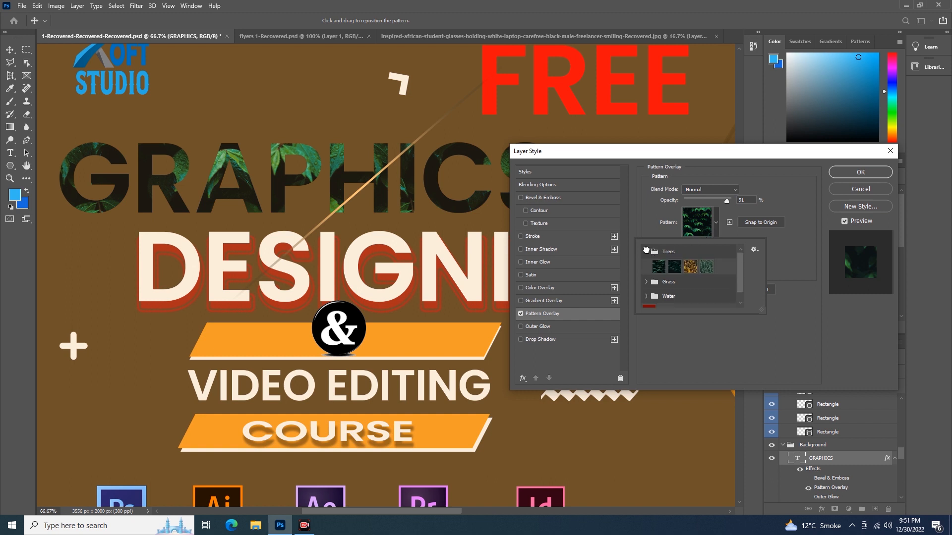
click(690, 269)
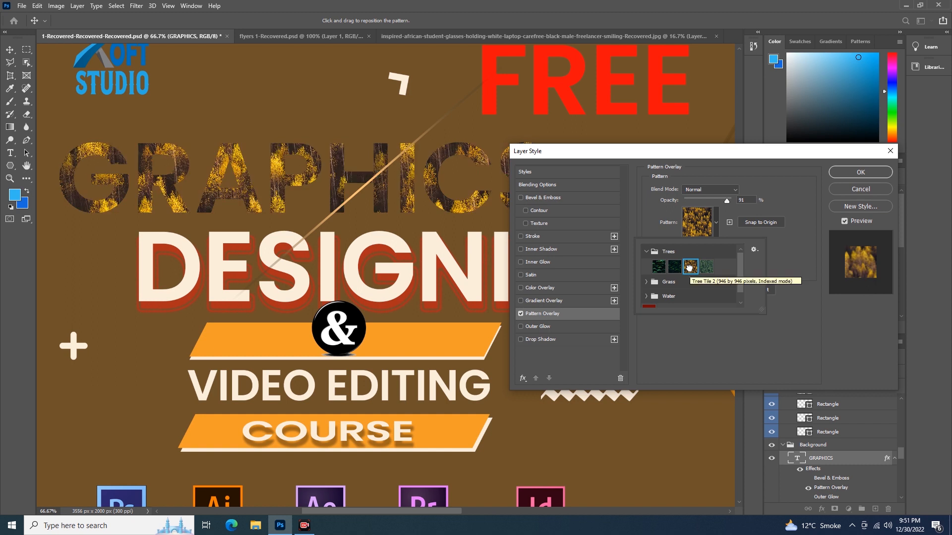
click(674, 267)
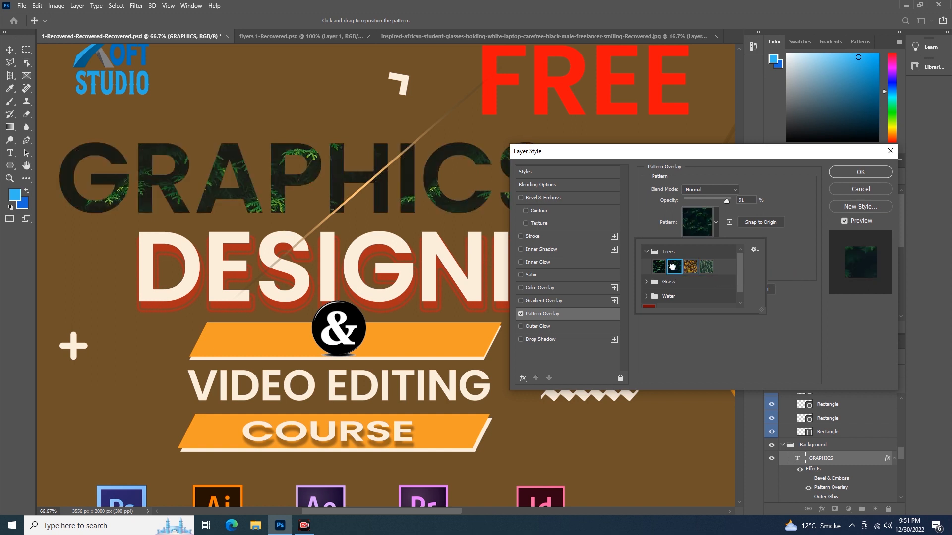
click(646, 283)
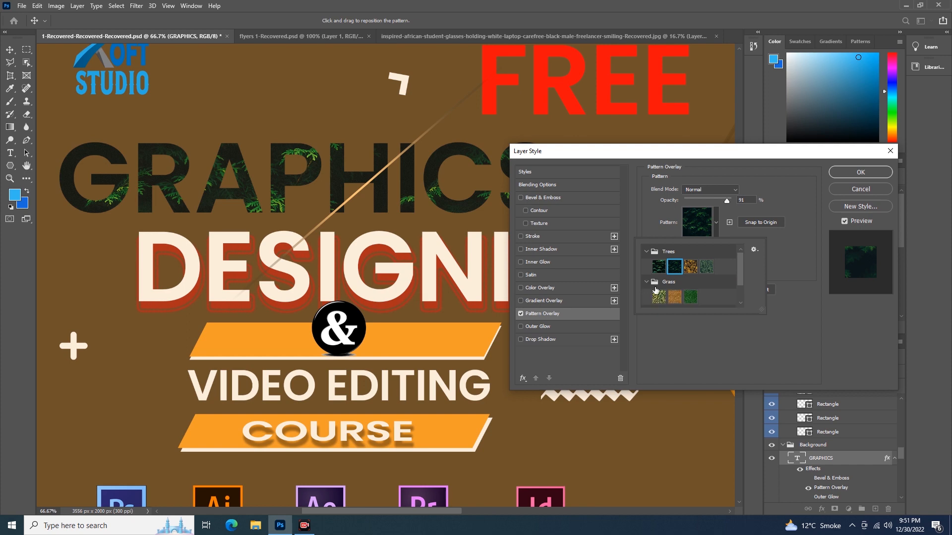
click(660, 297)
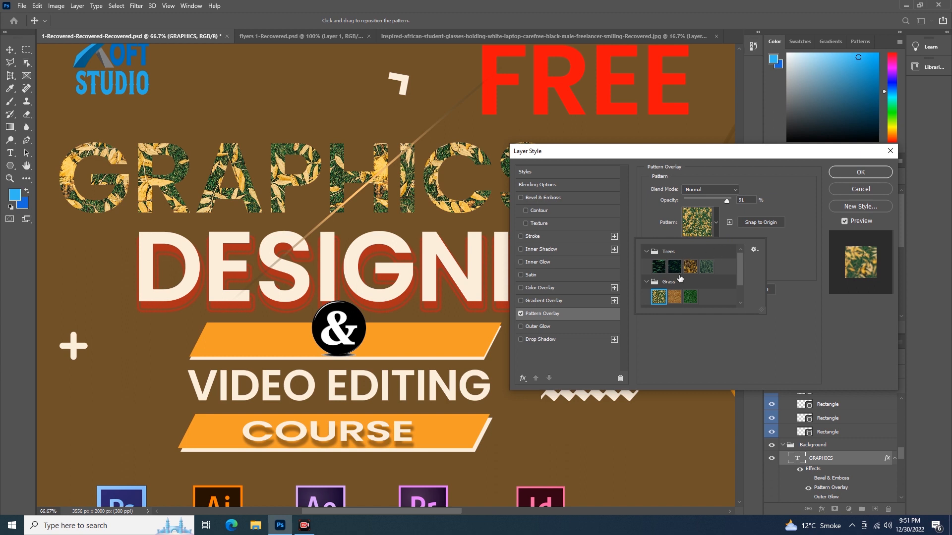
scroll(690, 277, down, 2)
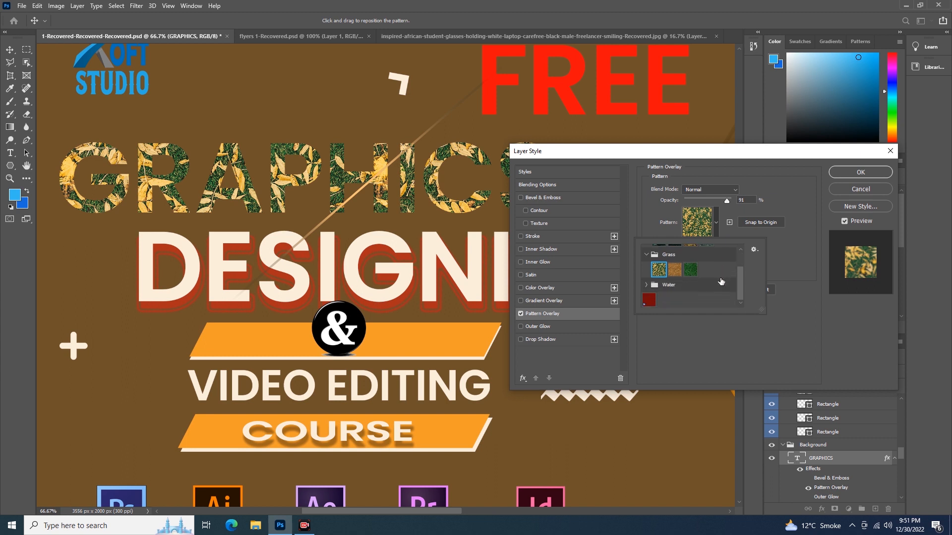
click(778, 249)
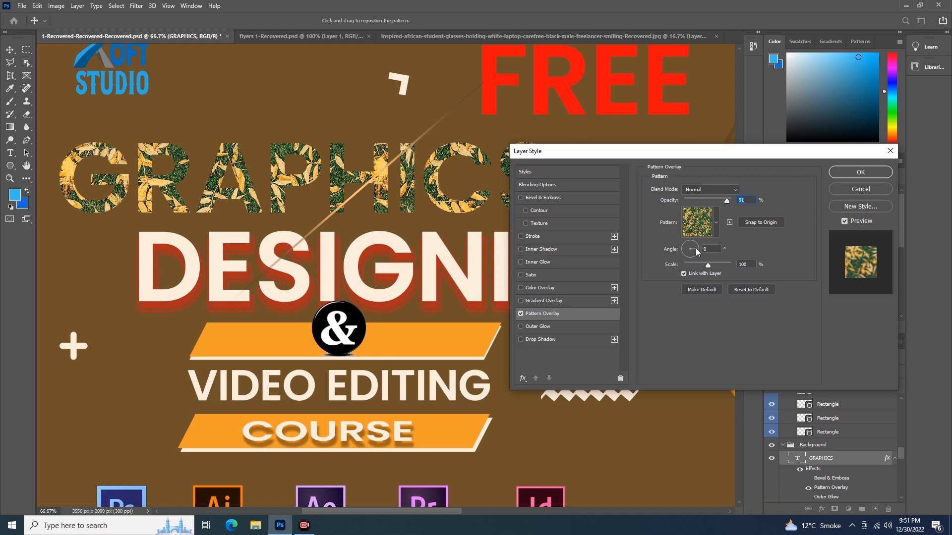
Step: Set the pattern angle to 66°, the scale to 69% and the opacity to 82%
mouse_move(697, 251)
mouse_down()
mouse_move(678, 237)
mouse_move(696, 244)
mouse_move(706, 264)
mouse_move(692, 264)
mouse_up()
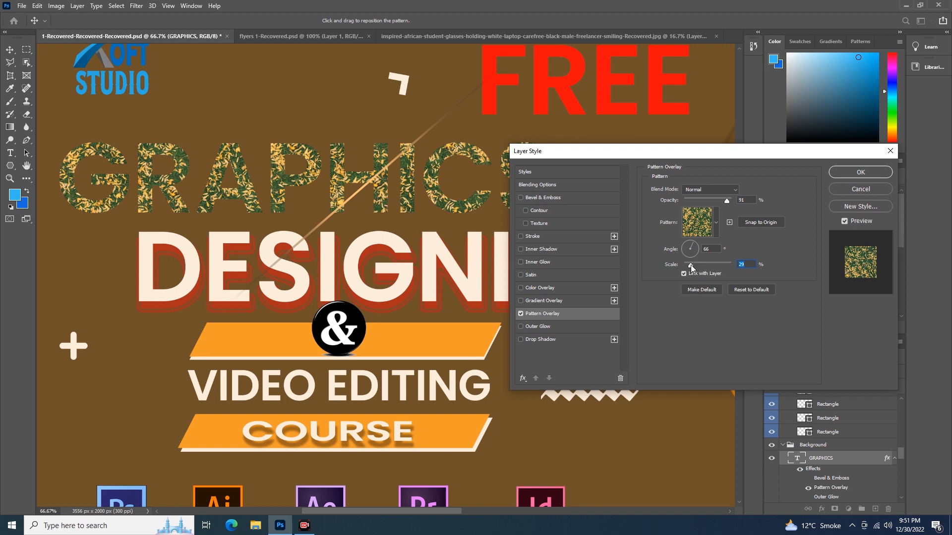
drag(691, 264, 716, 267)
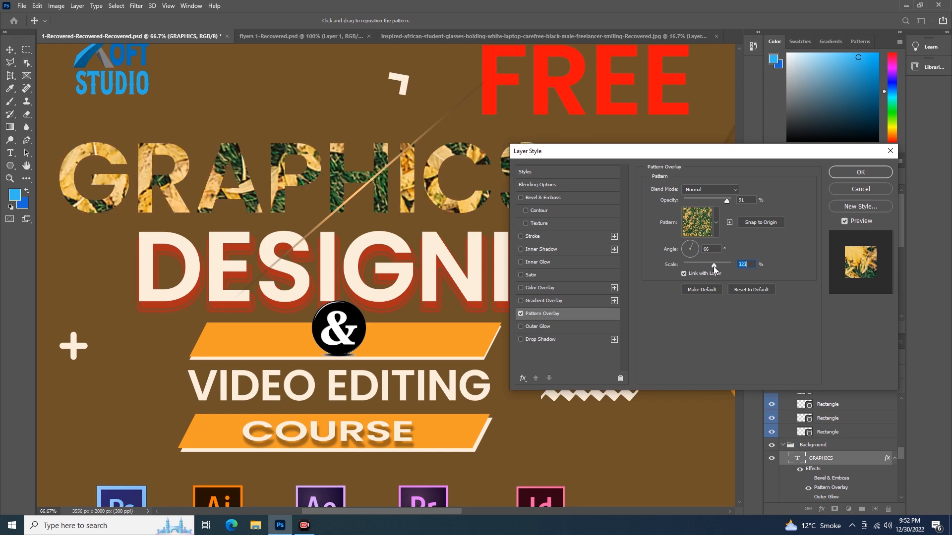
drag(715, 266, 701, 264)
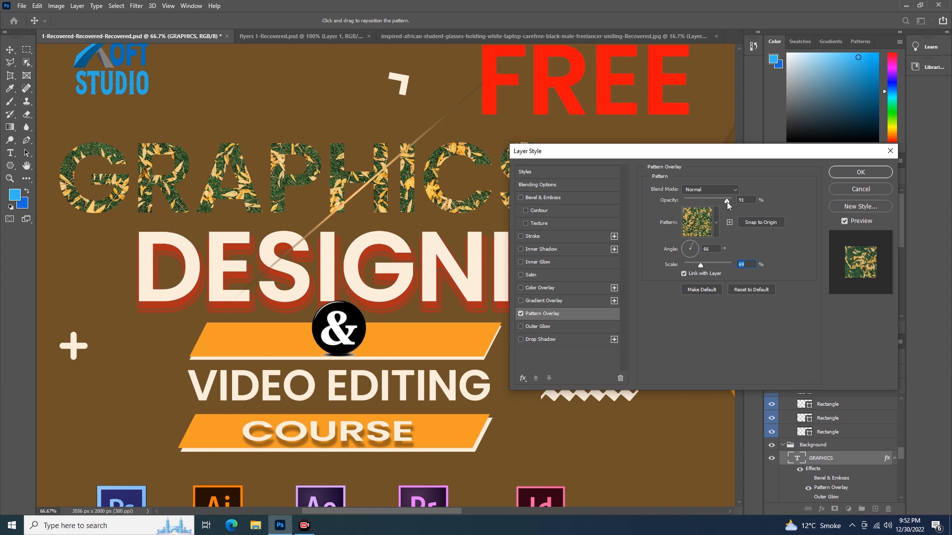
mouse_move(717, 204)
mouse_down()
mouse_move(708, 209)
mouse_move(724, 207)
mouse_up()
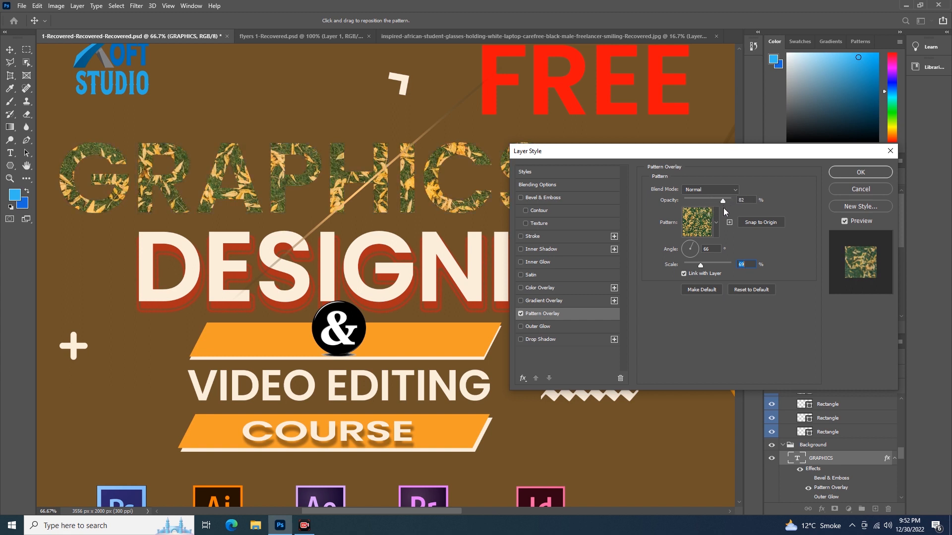
Step: Try the Lighten and Overlay blend modes, keep Normal, and apply the pattern overlay
click(734, 190)
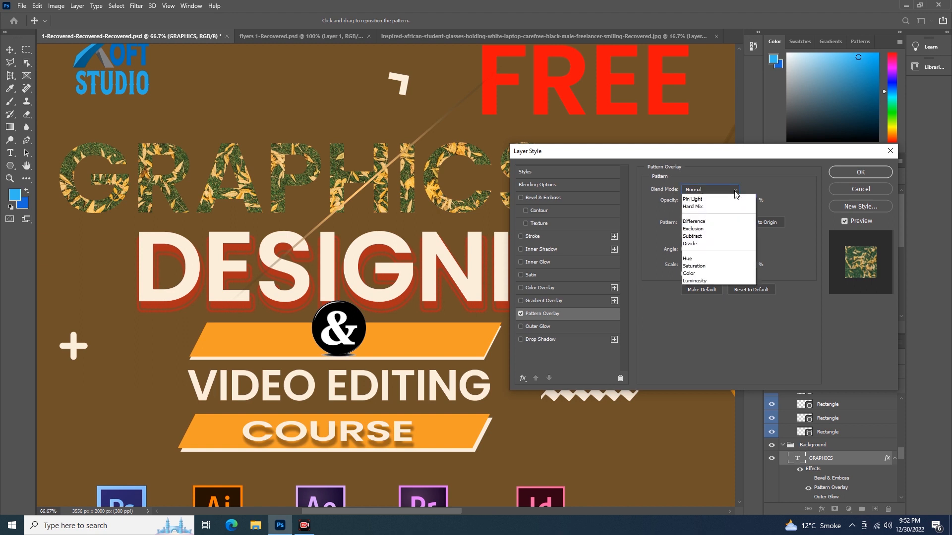
click(705, 267)
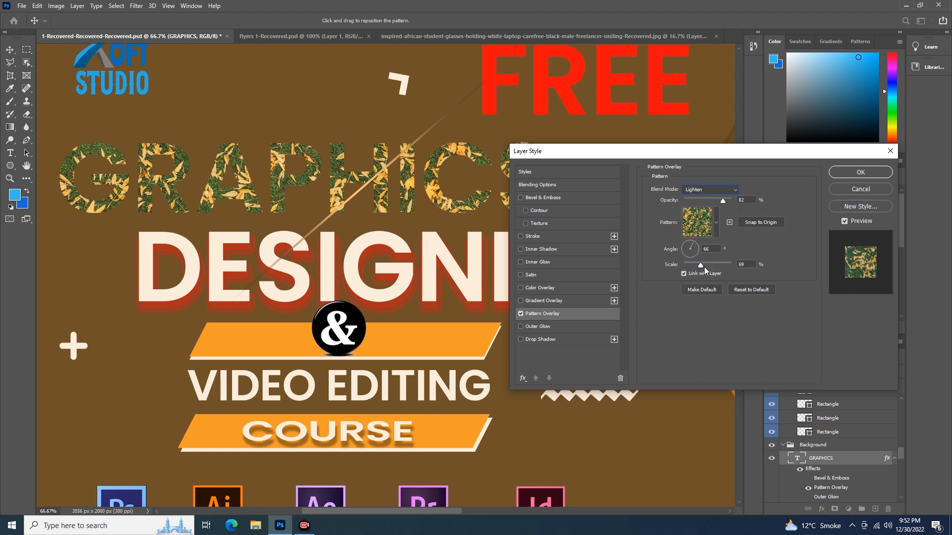
click(736, 190)
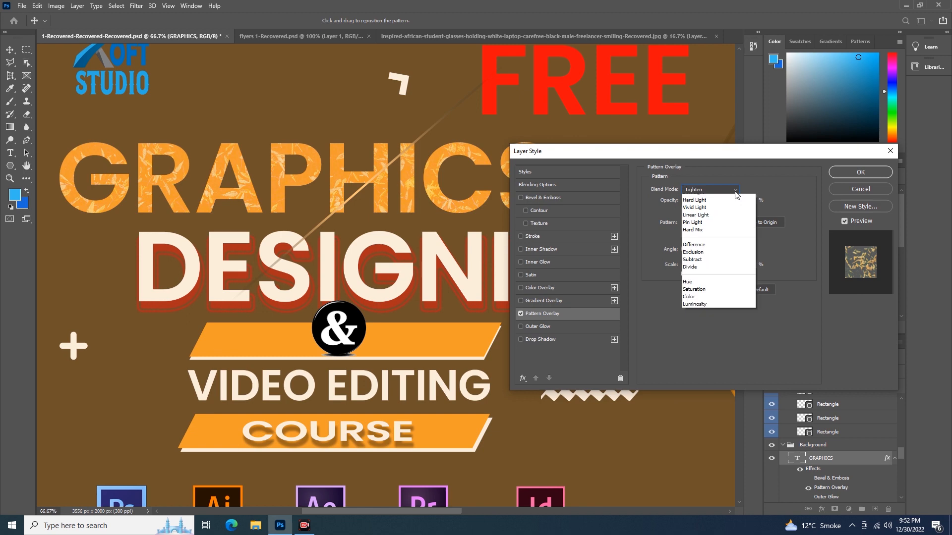
click(716, 311)
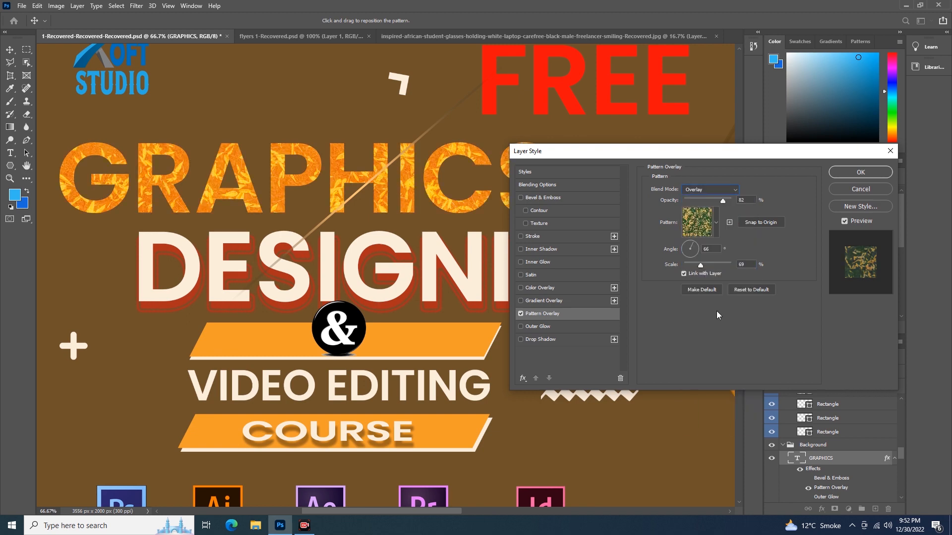
click(734, 192)
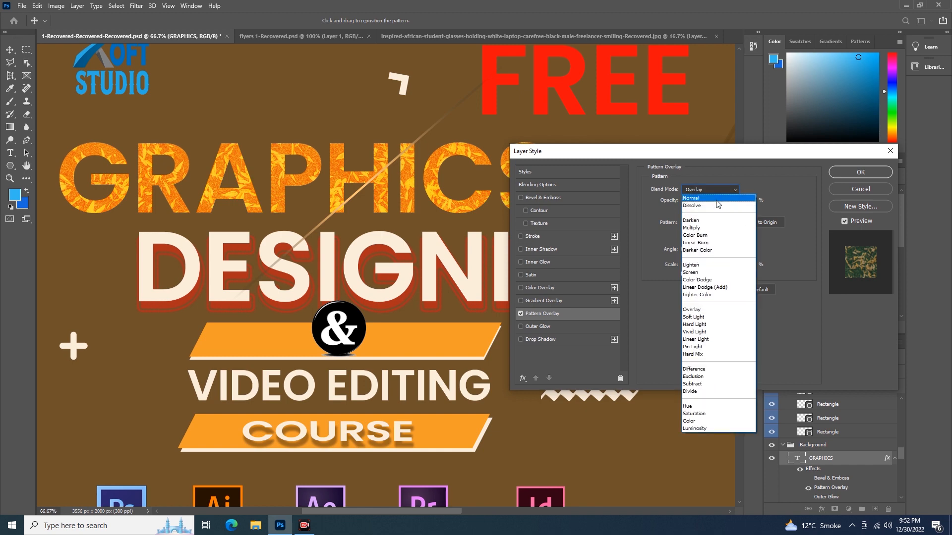
click(717, 201)
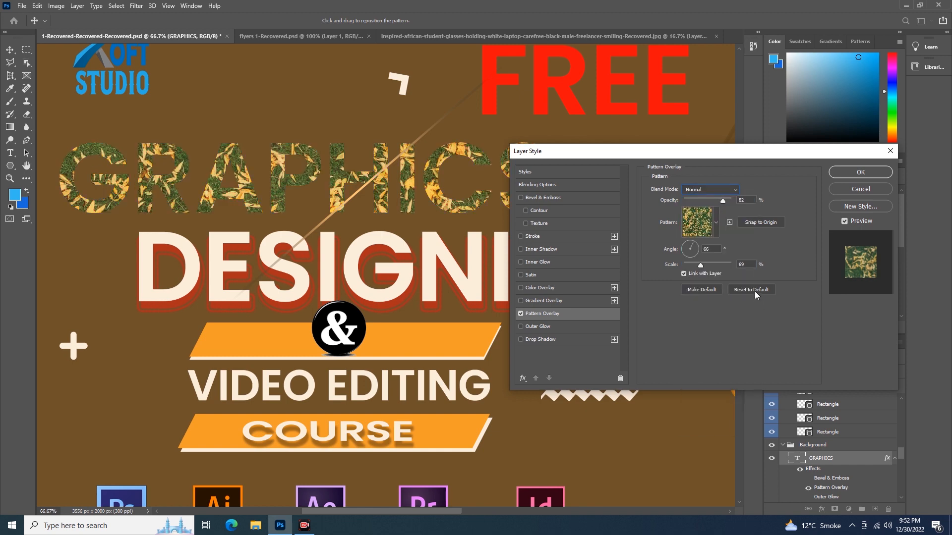
click(860, 173)
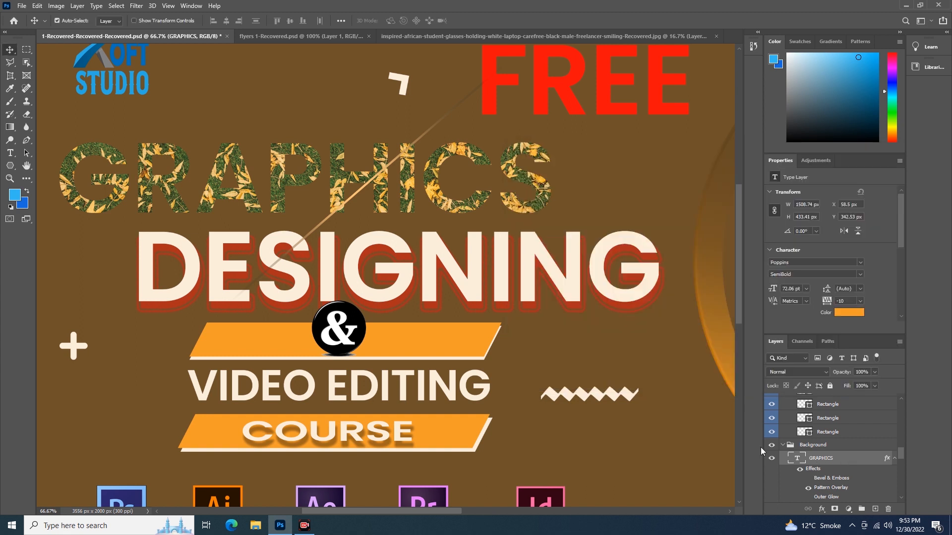
Step: Reopen the GRAPHICS layer style, turn off Pattern Overlay and enable Gradient Overlay instead
double_click(864, 462)
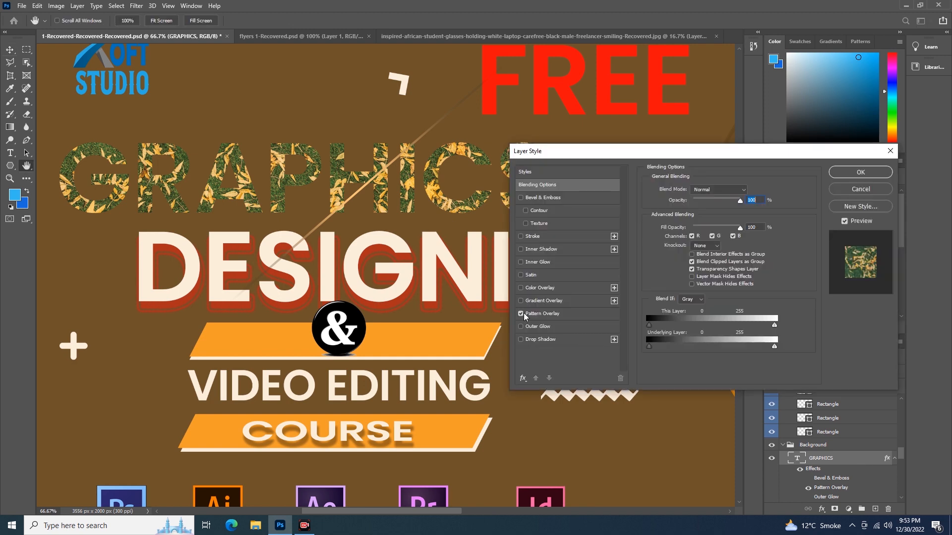
click(521, 313)
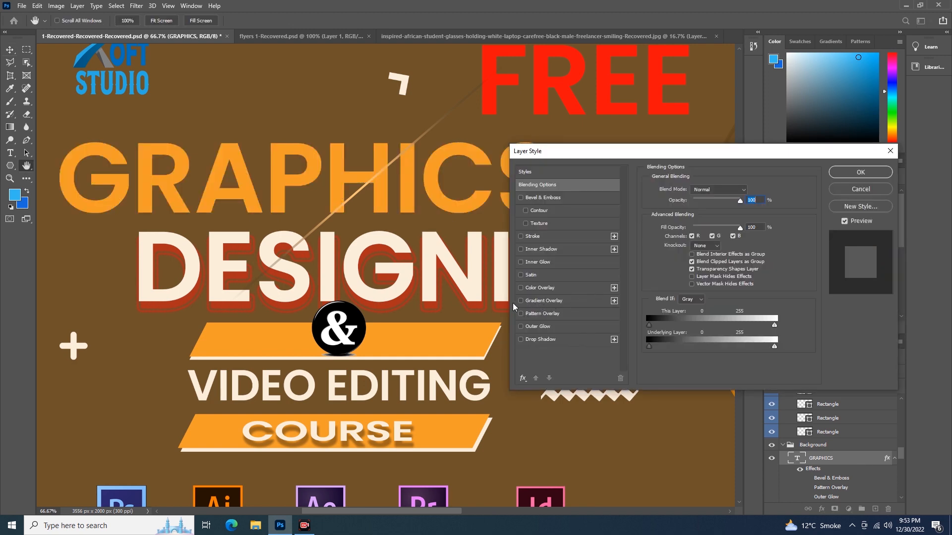
click(520, 301)
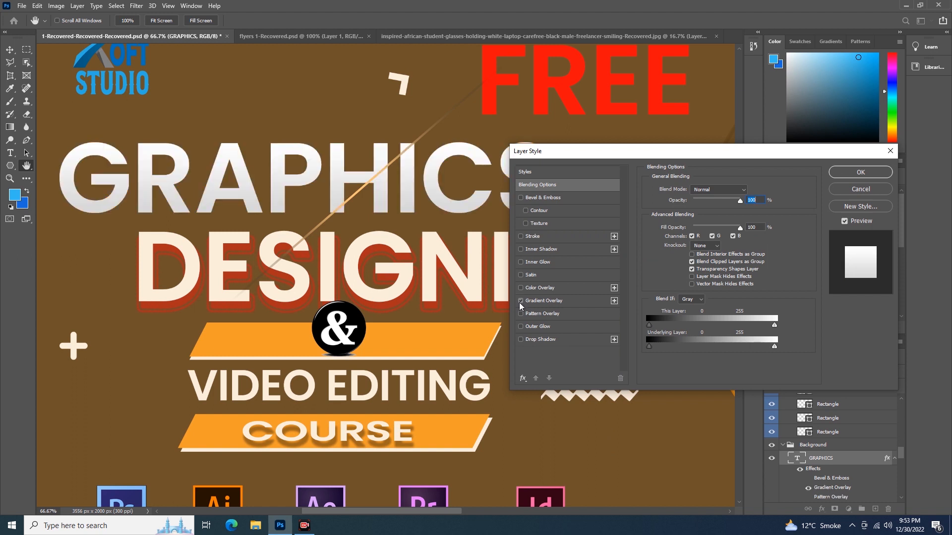
click(521, 302)
click(540, 301)
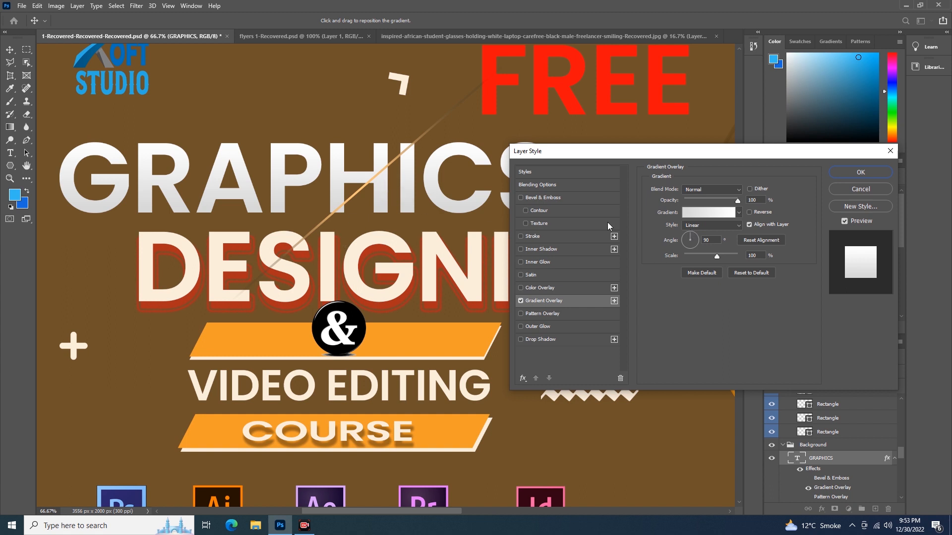
Step: Choose the Blue_27 gradient from the Blues set for the gradient overlay
click(737, 213)
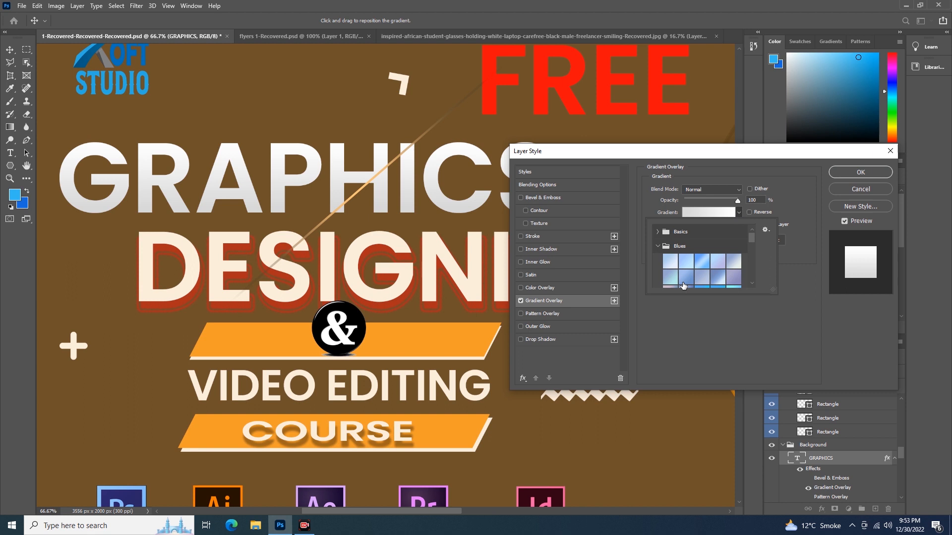
scroll(705, 266, down, 5)
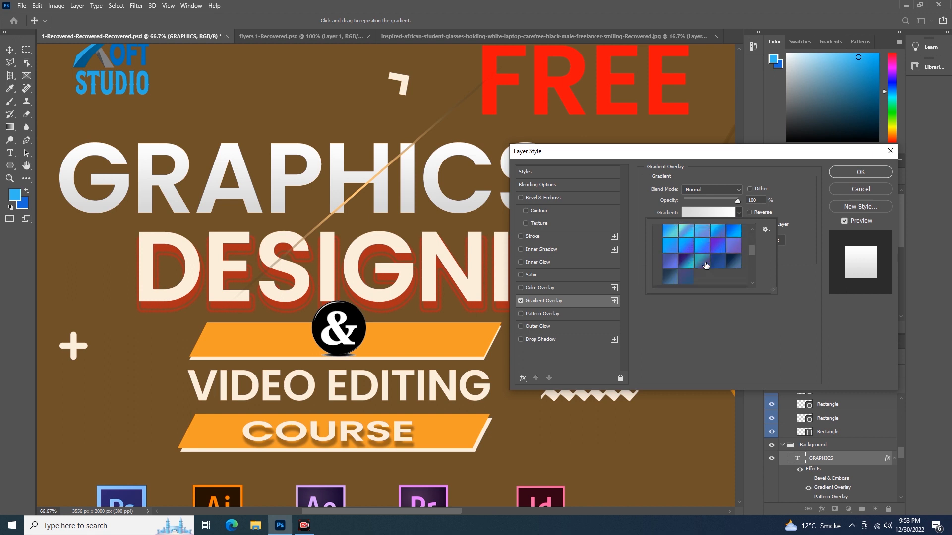
click(686, 262)
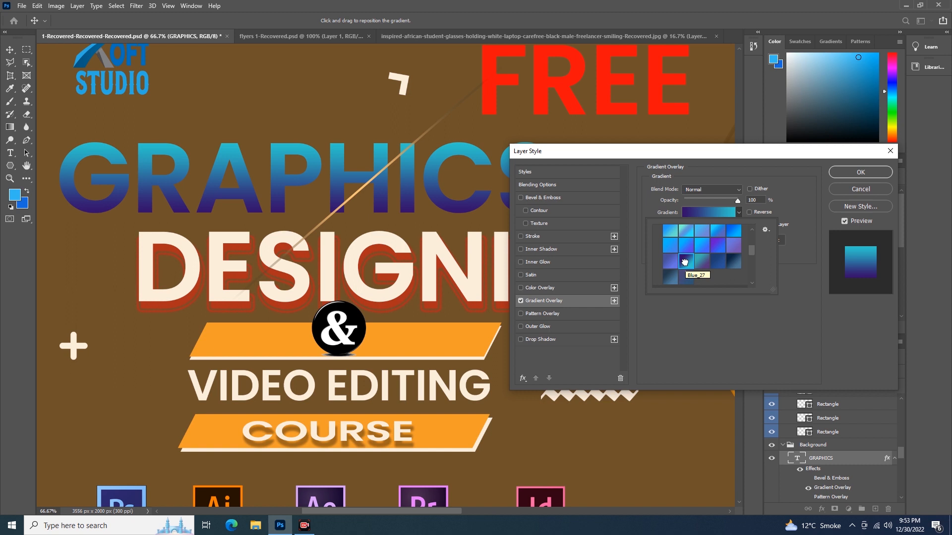
click(795, 197)
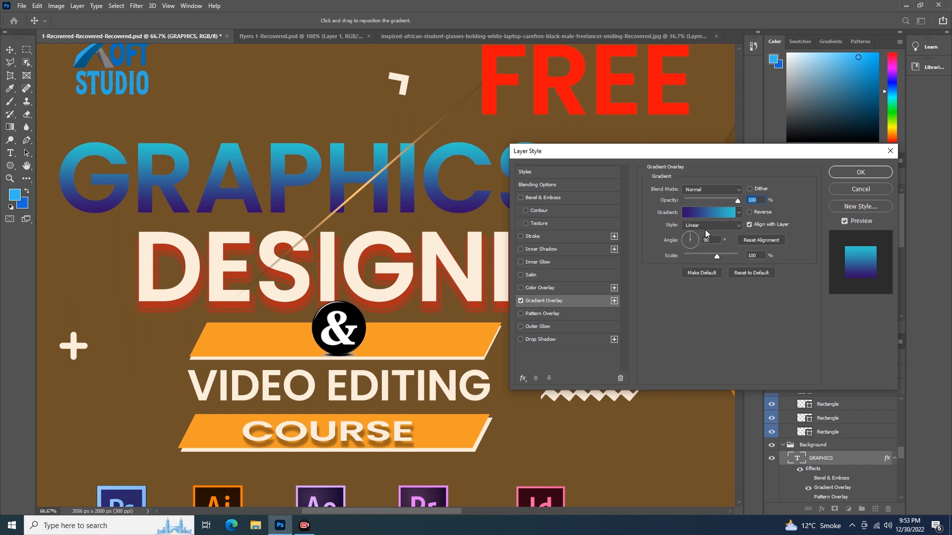
Step: Try the Angle gradient style for the overlay, then switch back to Linear
click(740, 225)
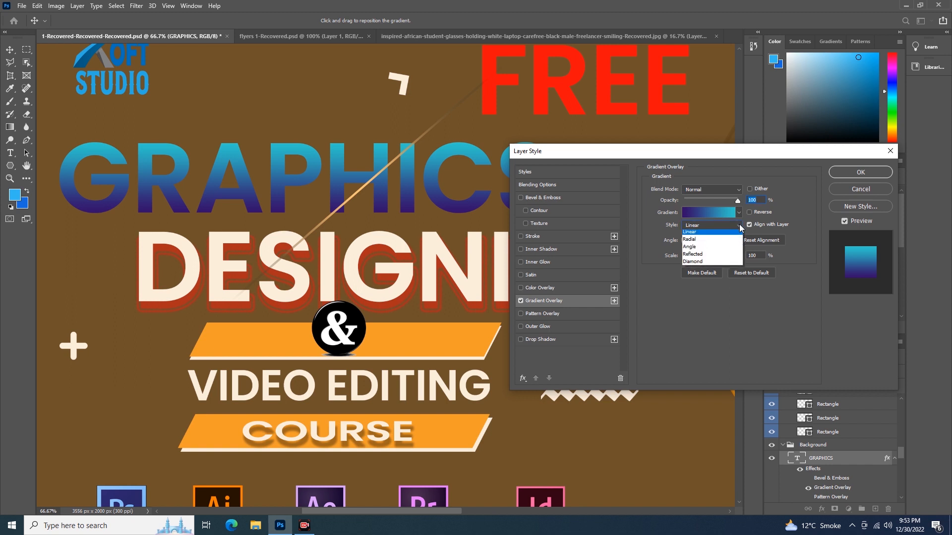
click(712, 249)
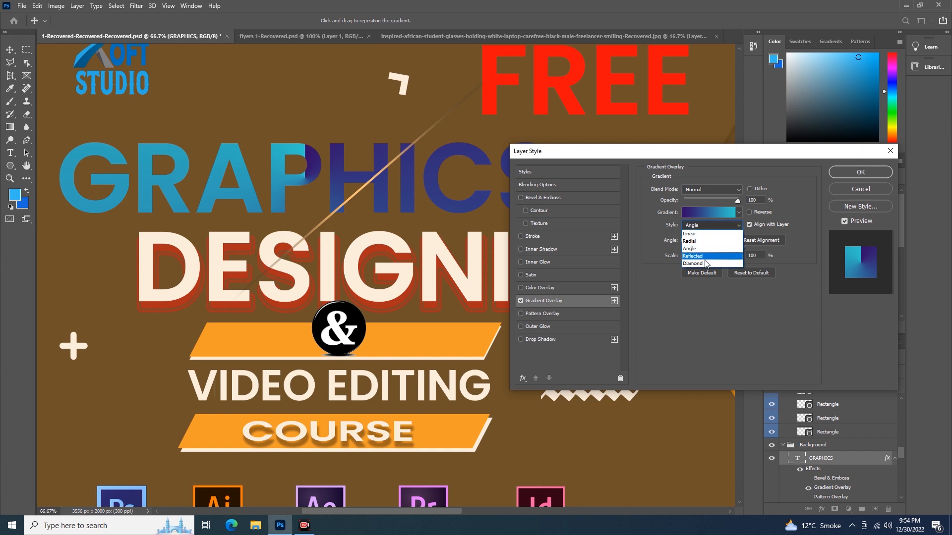
click(690, 233)
Step: Set the gradient overlay angle to 164° and the scale to 78%
mouse_move(691, 236)
mouse_down()
mouse_move(681, 240)
mouse_move(688, 230)
mouse_move(694, 237)
mouse_up()
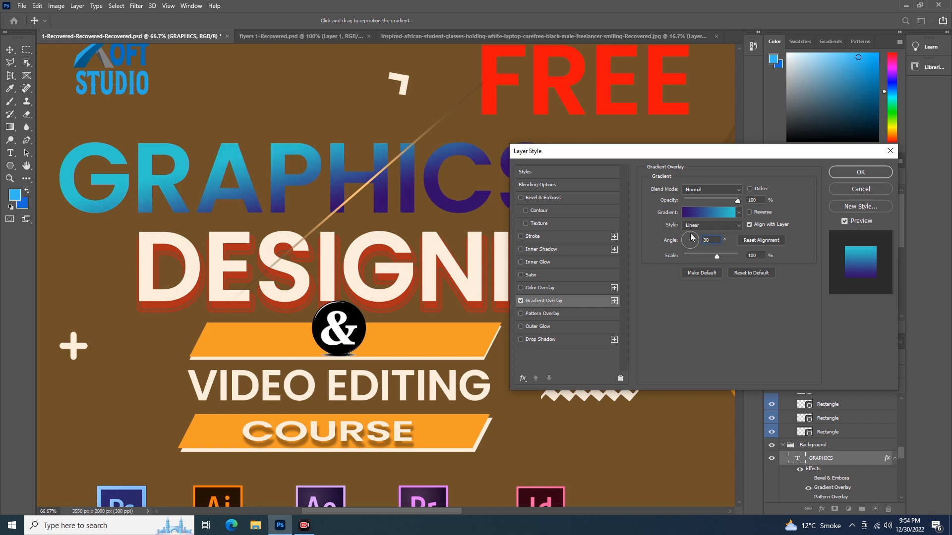
drag(696, 236, 683, 237)
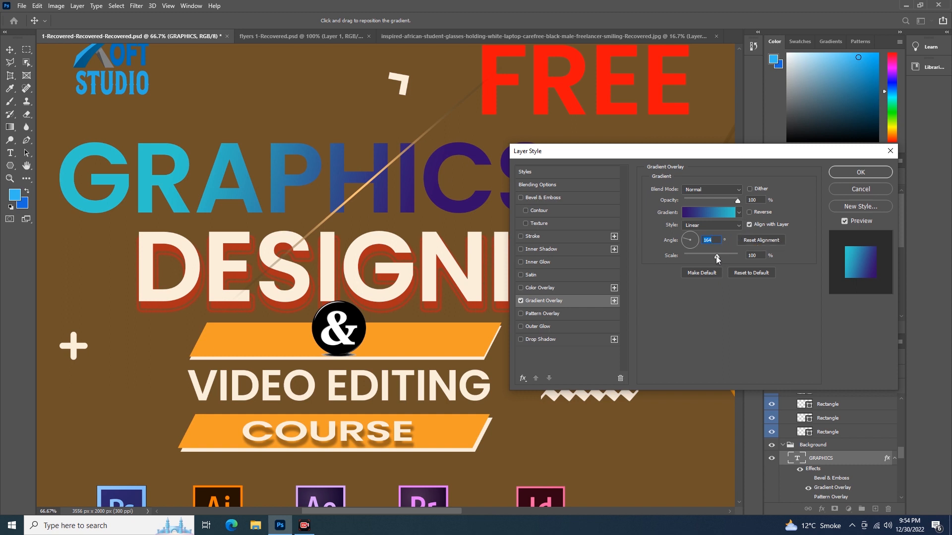
drag(715, 256, 686, 260)
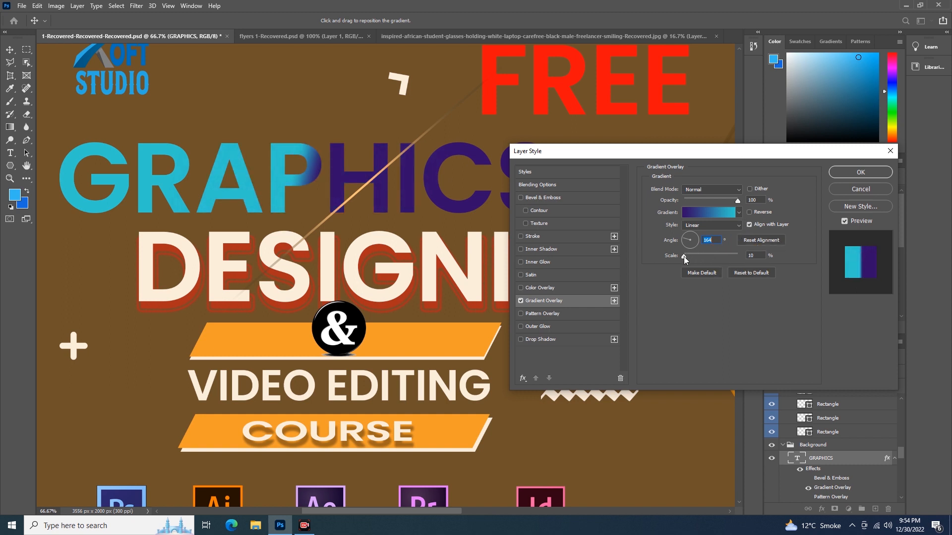
drag(683, 257, 707, 261)
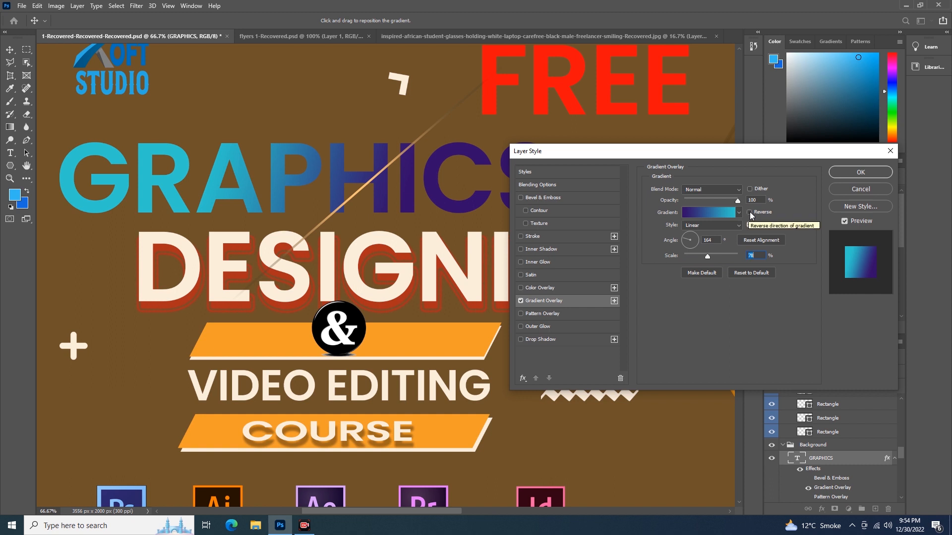
Step: Toggle the gradient's Reverse option on and off and try the Lighten blend mode
click(750, 212)
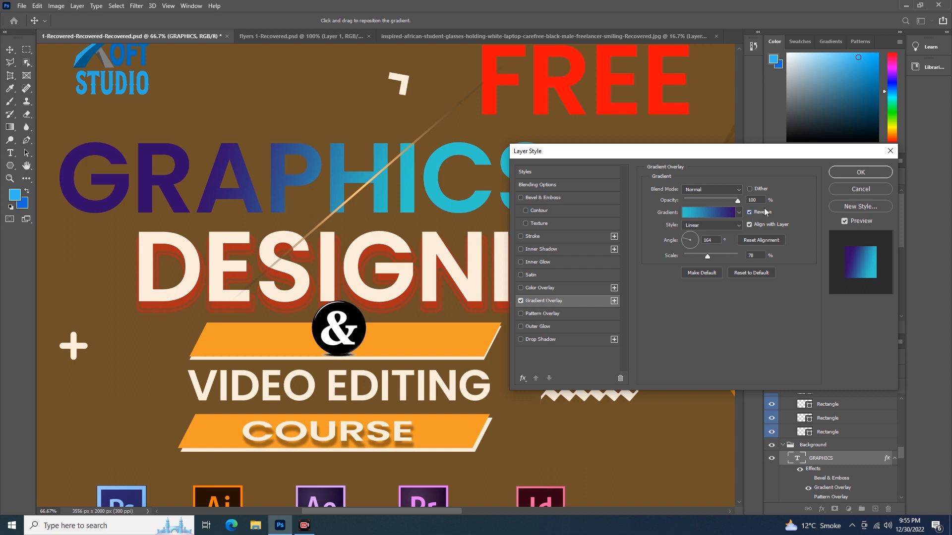
click(749, 211)
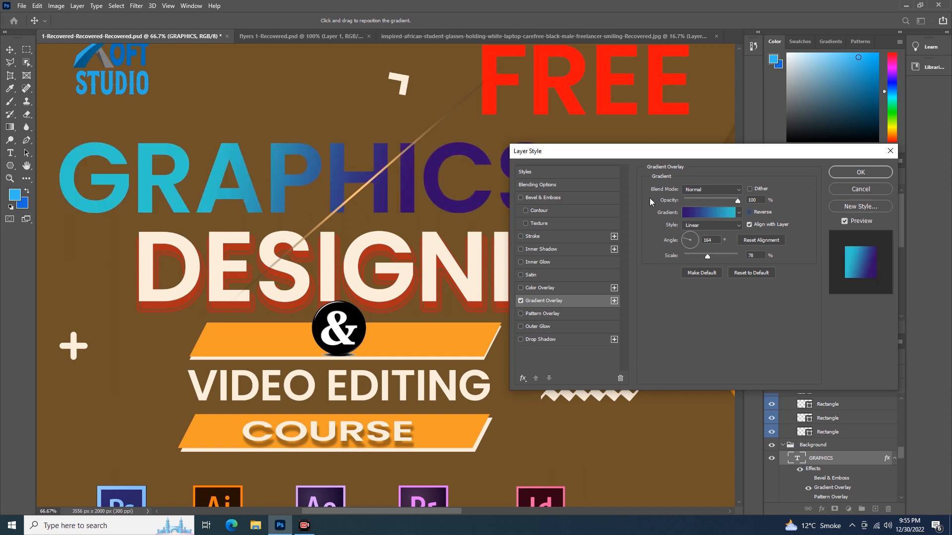
click(738, 189)
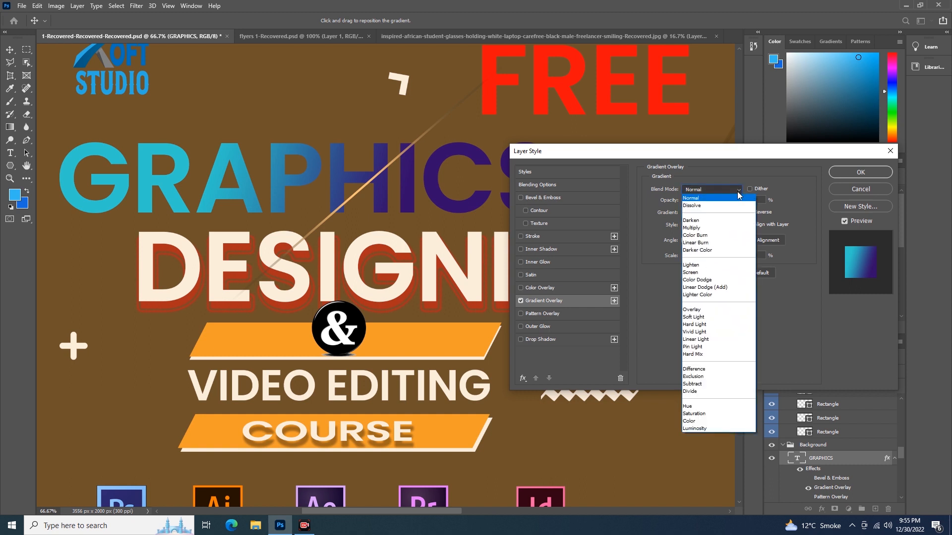
click(706, 265)
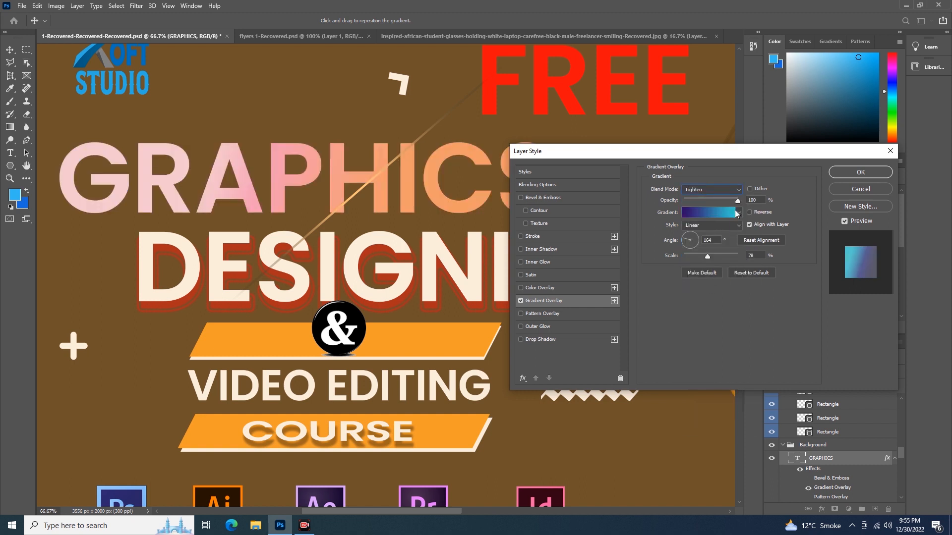
Step: Try the Overlay and Multiply blend modes for the gradient overlay
click(739, 190)
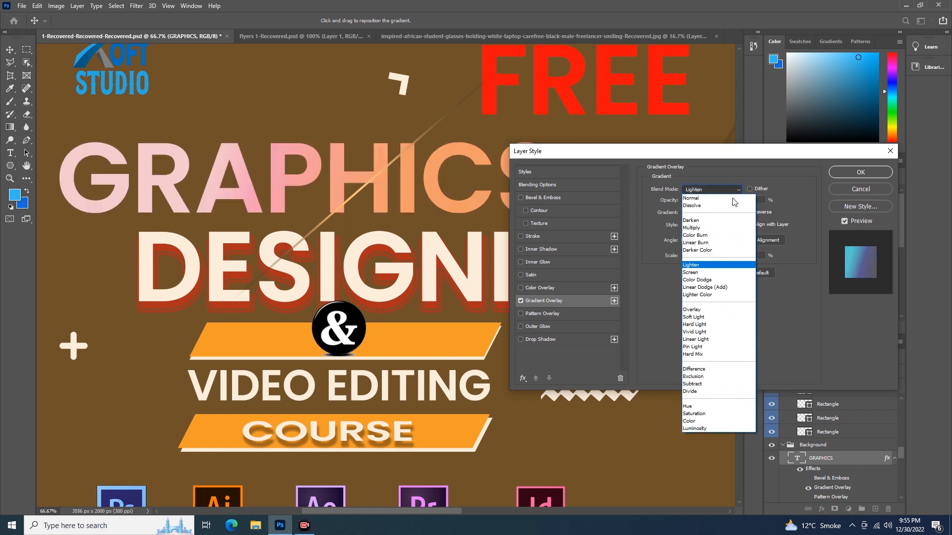
click(692, 310)
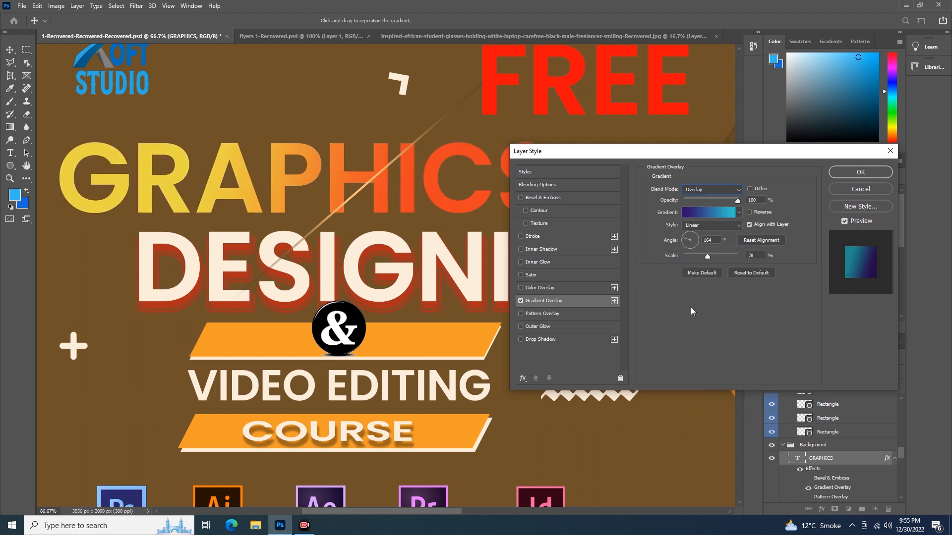
click(742, 190)
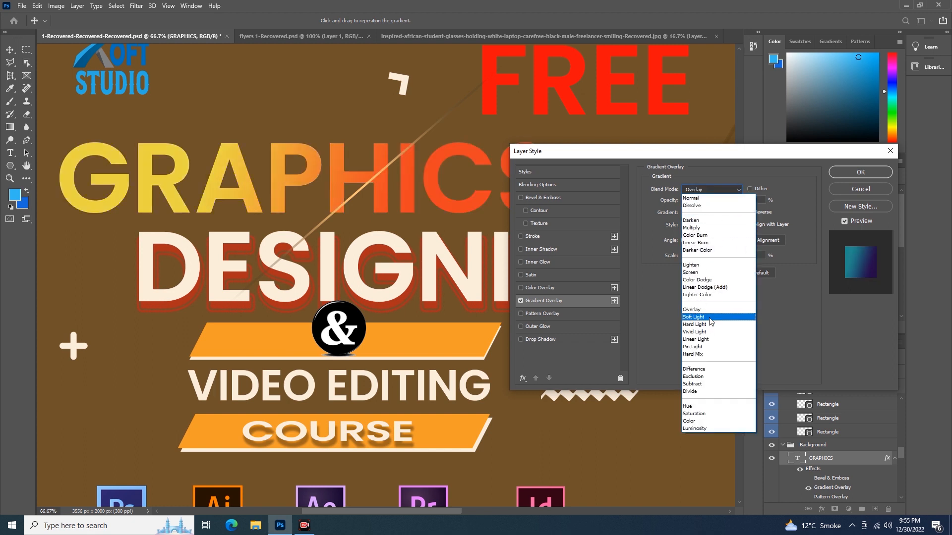
click(707, 229)
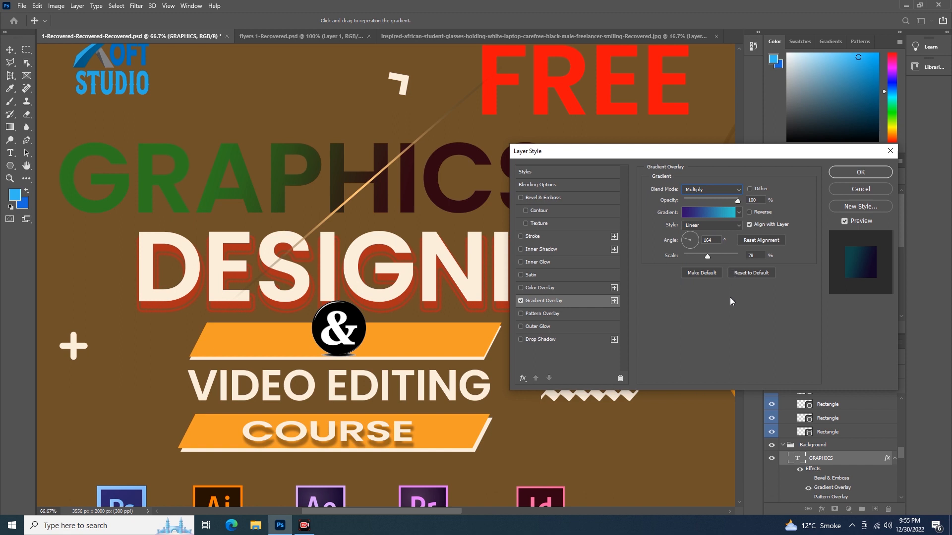
Step: Reset the gradient overlay to its defaults, reselect the blue gradient and apply the layer style
click(745, 275)
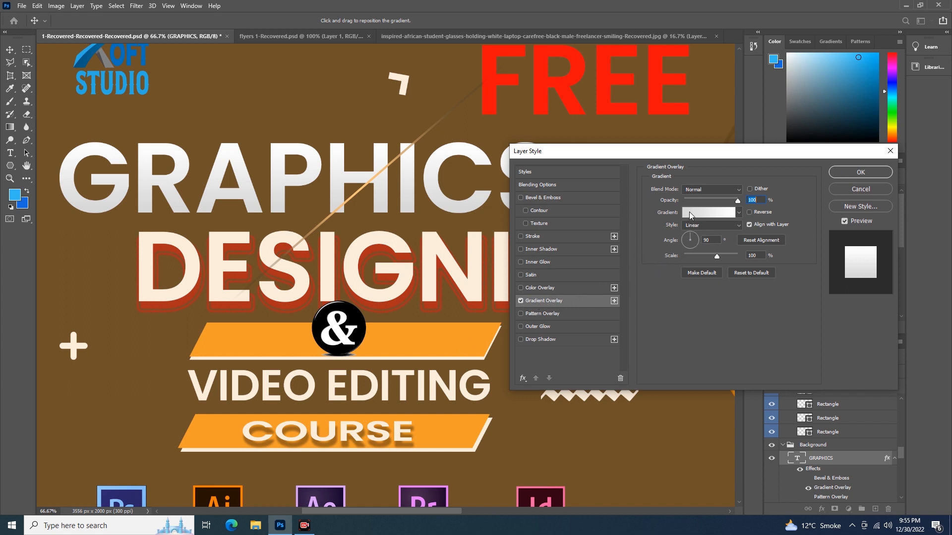
click(739, 212)
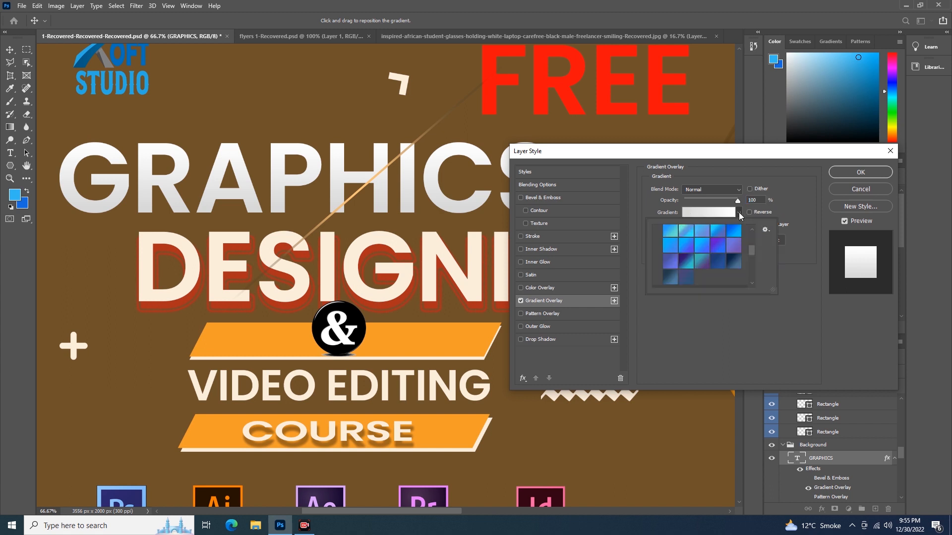
click(686, 261)
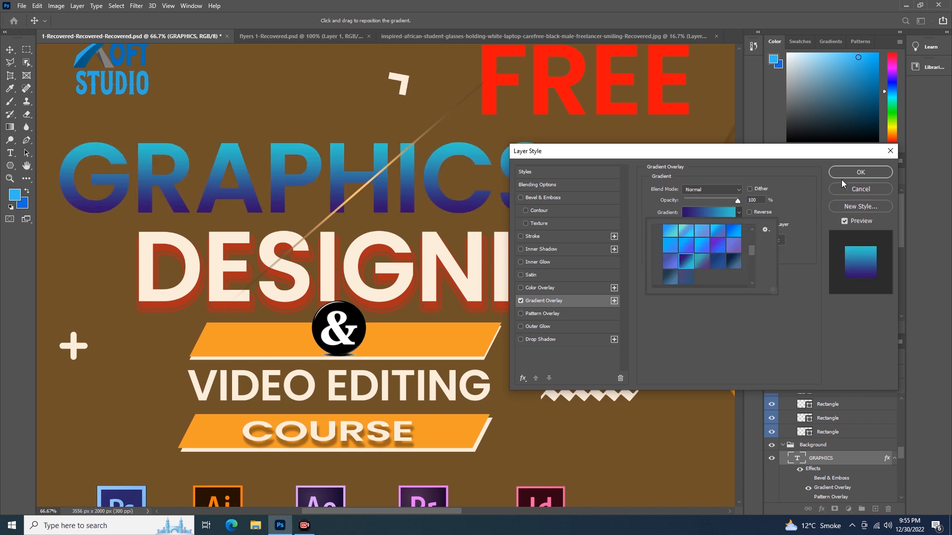
click(858, 168)
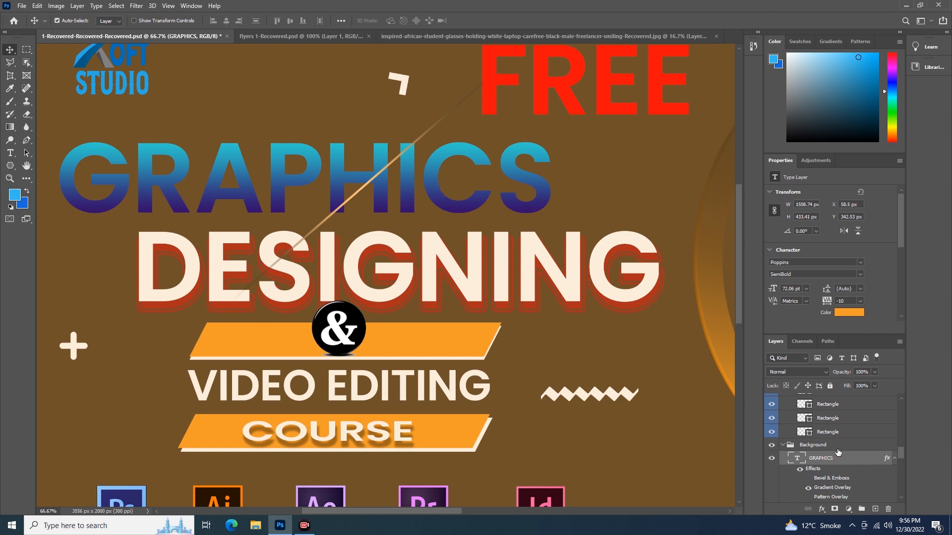
Step: Reopen the GRAPHICS layer style, turn off Gradient Overlay and enable Color Overlay
double_click(854, 459)
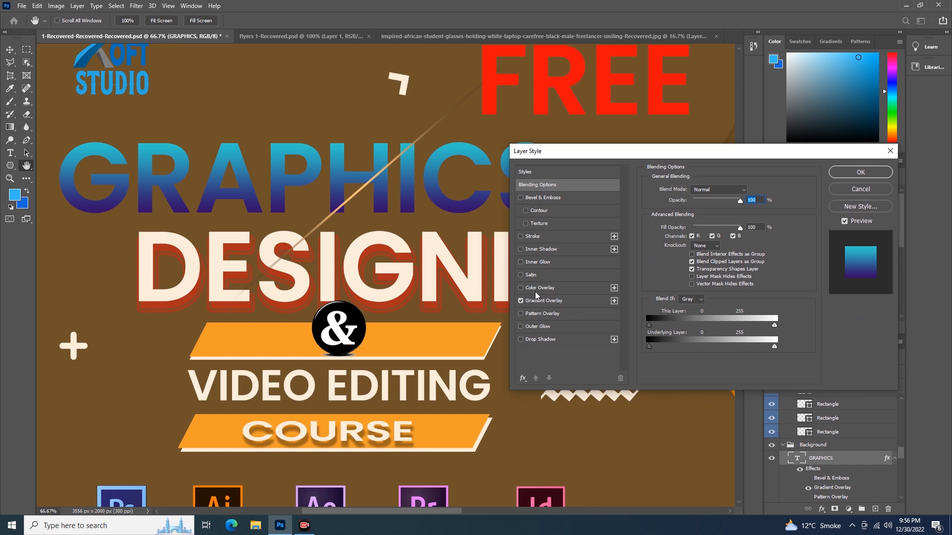
click(521, 301)
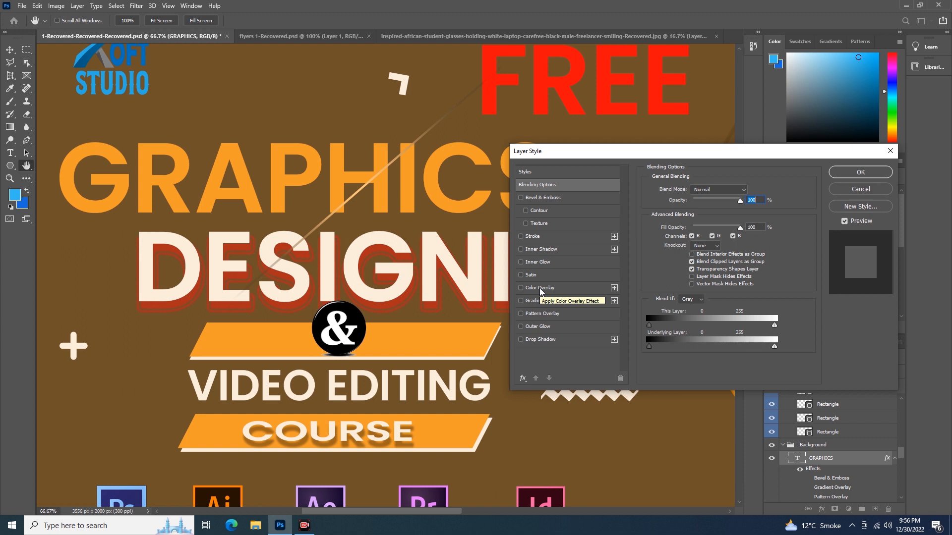
click(540, 288)
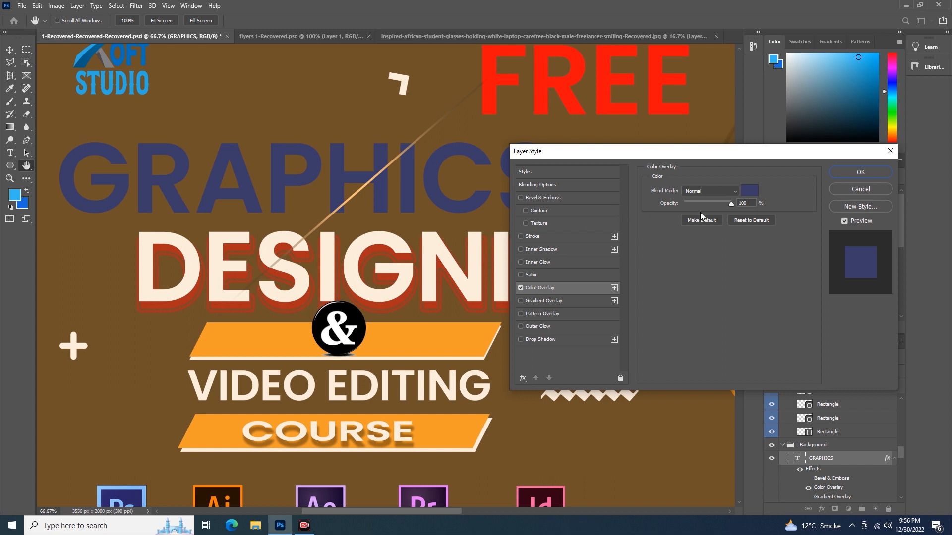
Step: Set the color overlay color to a dark purple, #460742
click(749, 191)
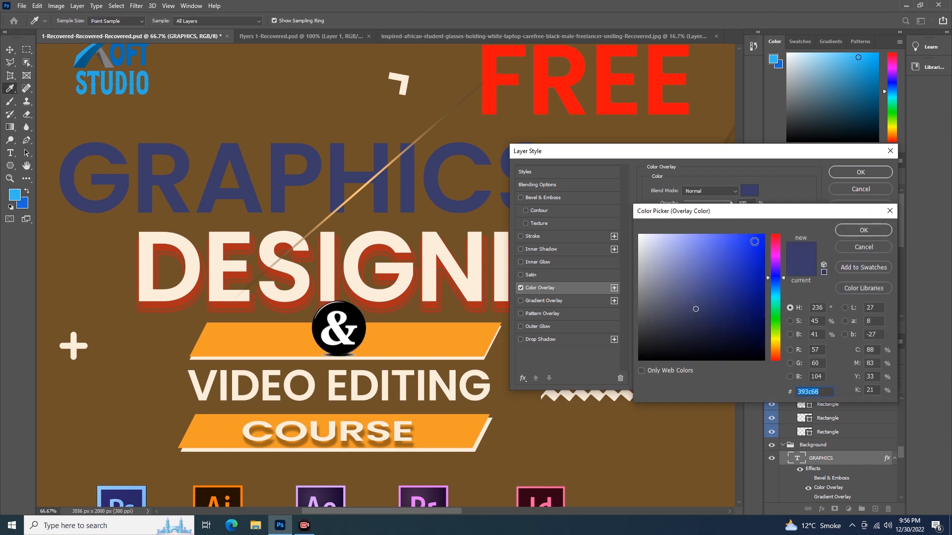
click(700, 251)
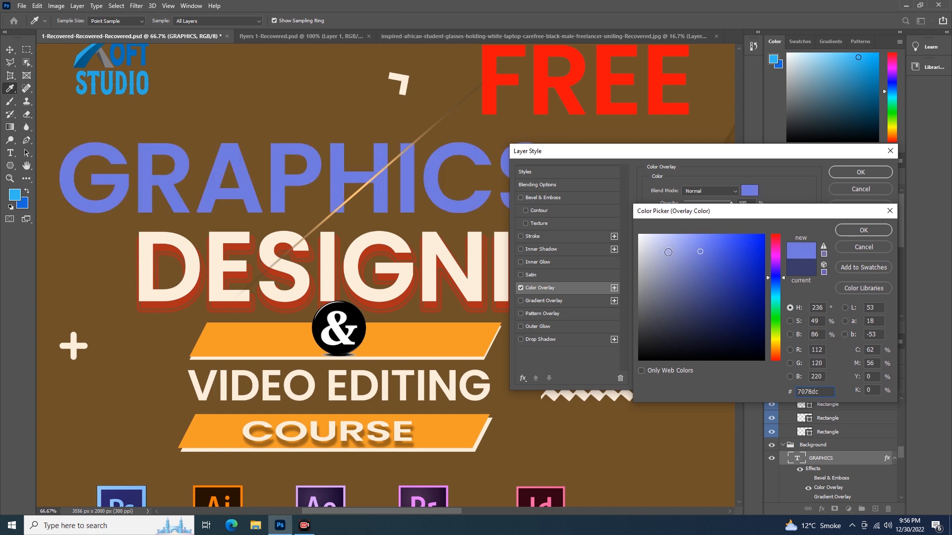
click(669, 253)
click(647, 243)
click(641, 240)
click(756, 251)
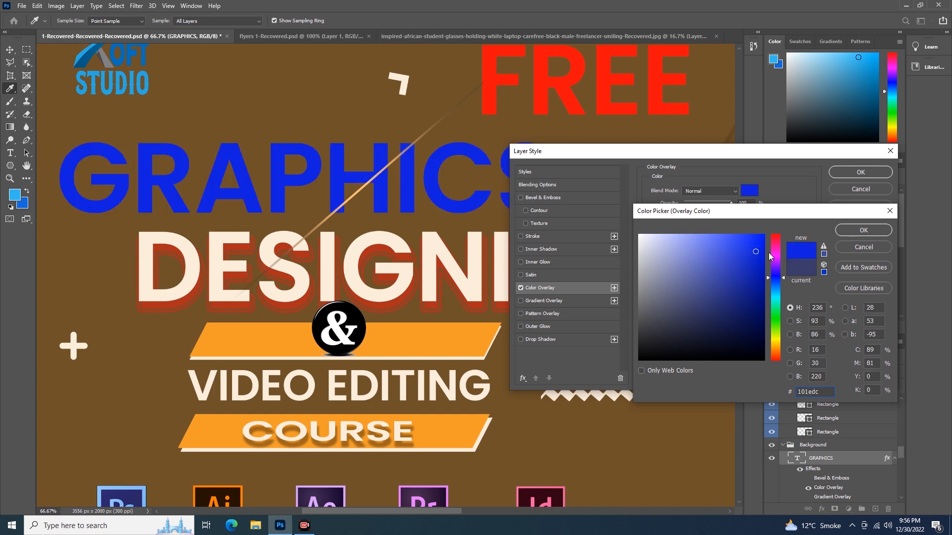
click(775, 254)
click(744, 263)
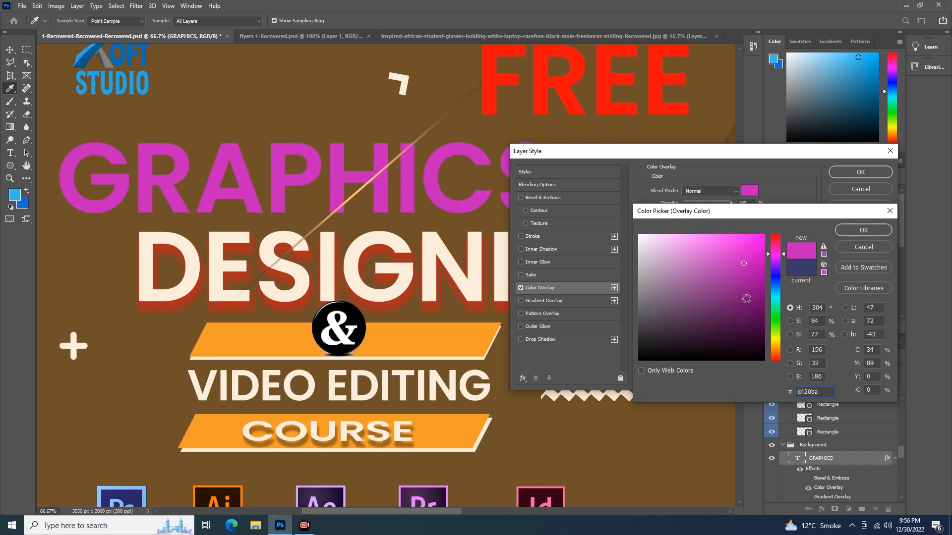
click(747, 299)
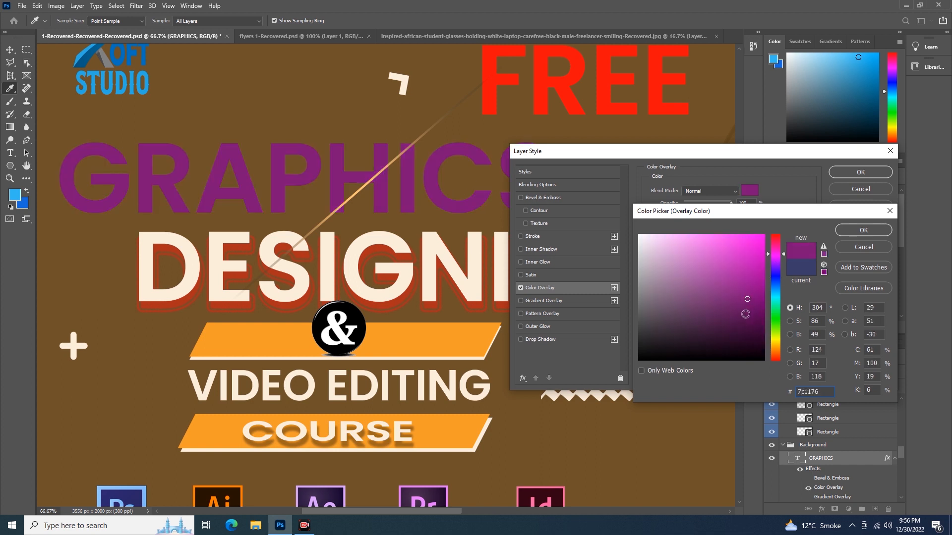
click(745, 315)
click(743, 265)
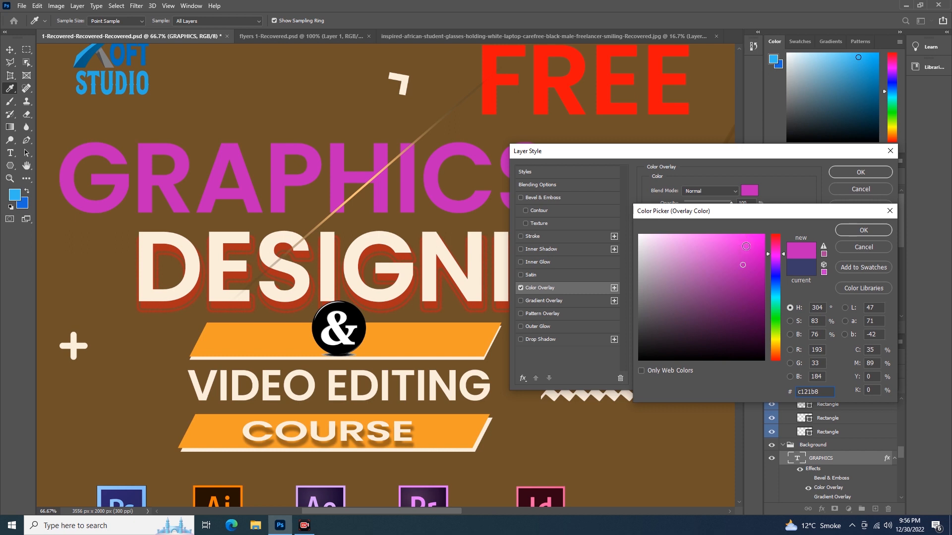
click(749, 245)
click(710, 267)
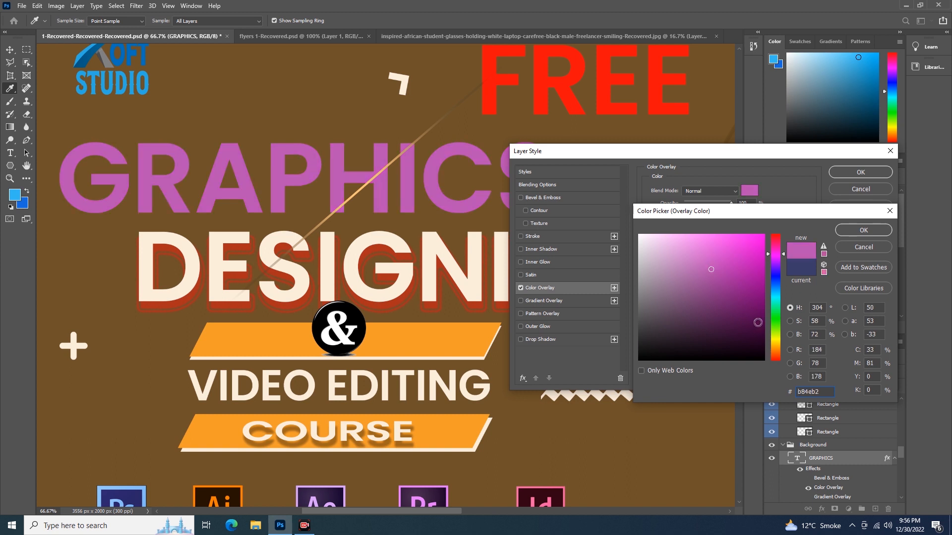
click(752, 326)
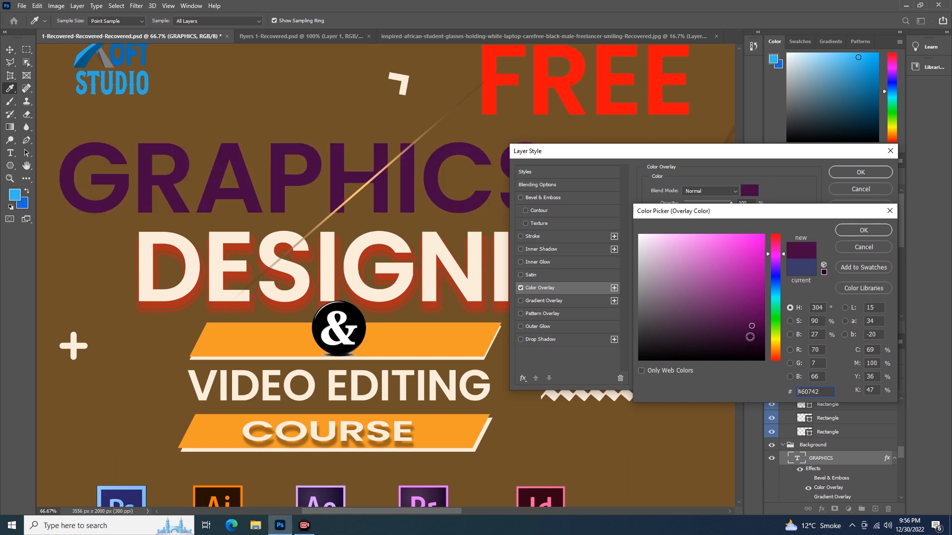
click(852, 233)
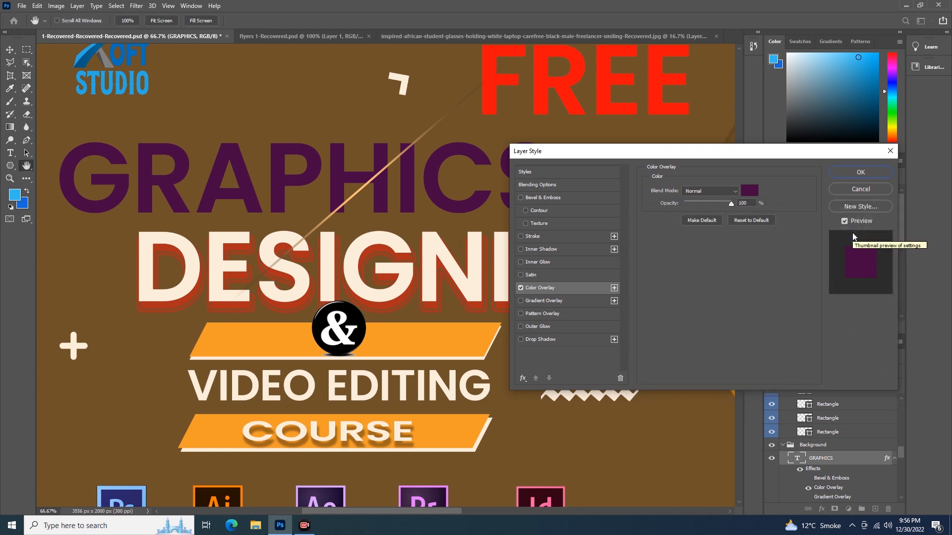
Step: Re-enable Gradient Overlay and Pattern Overlay and turn off Color Overlay
click(521, 300)
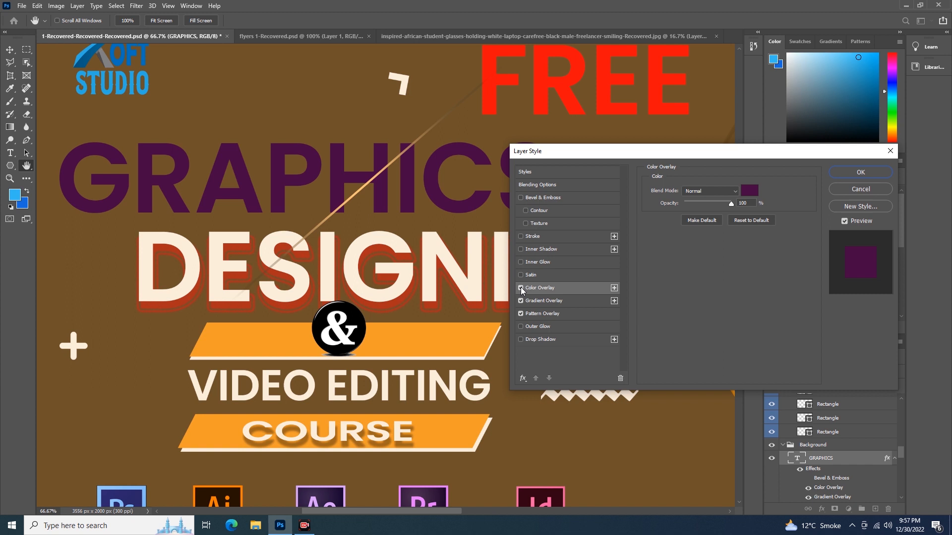
click(543, 301)
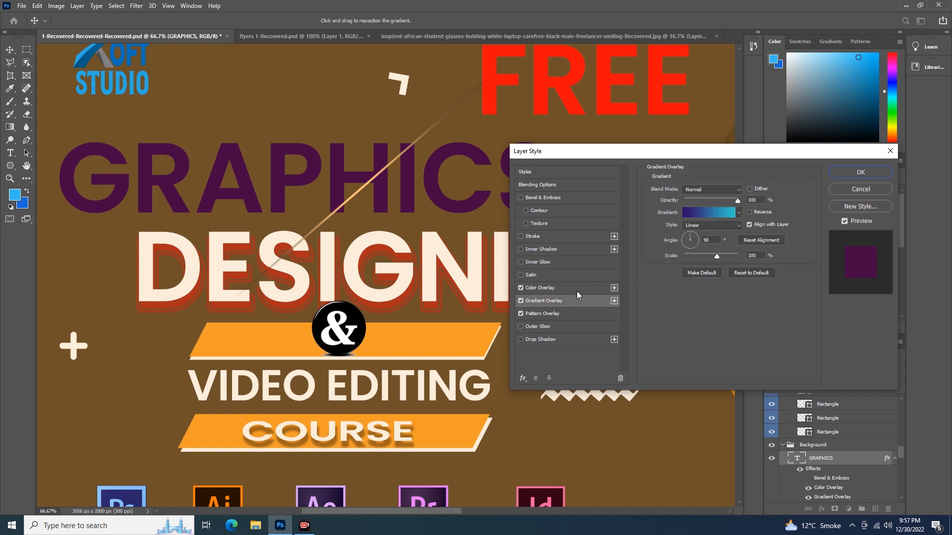
click(543, 315)
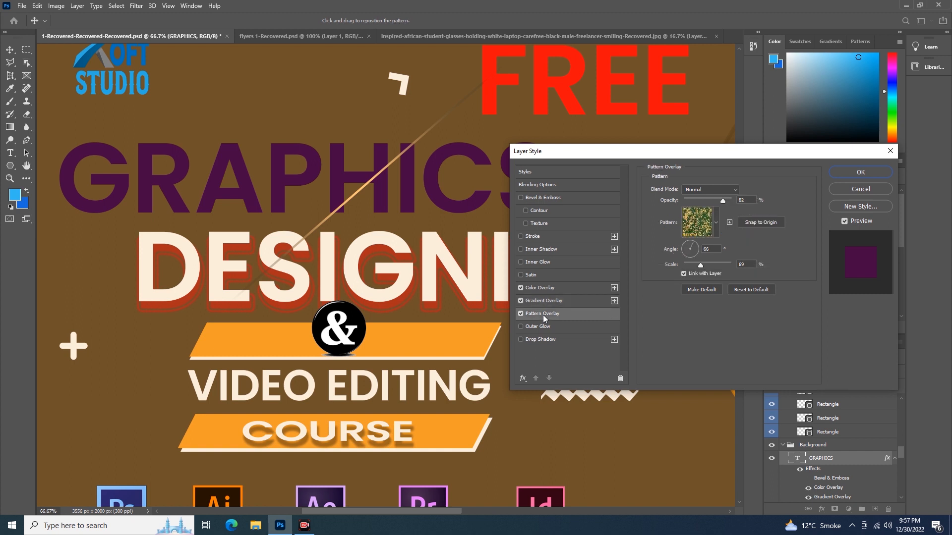
click(533, 288)
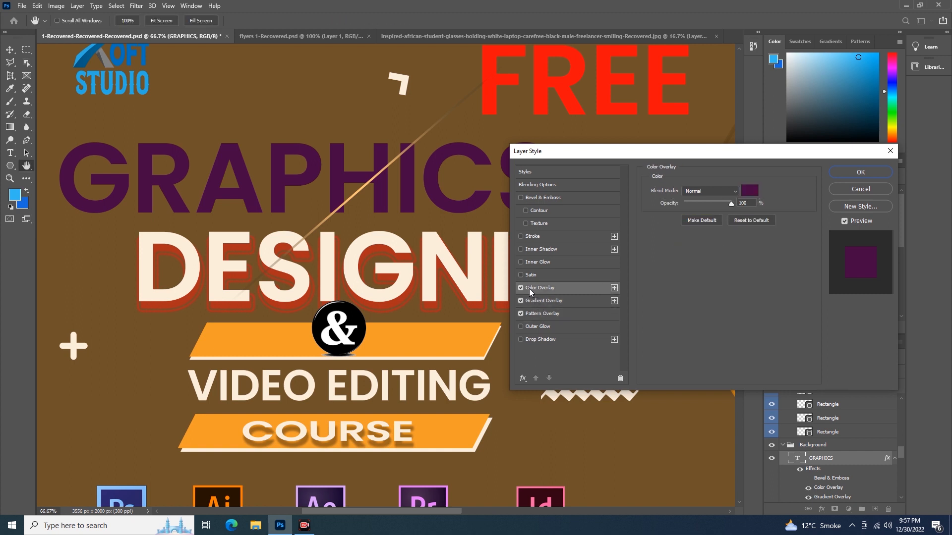
click(520, 288)
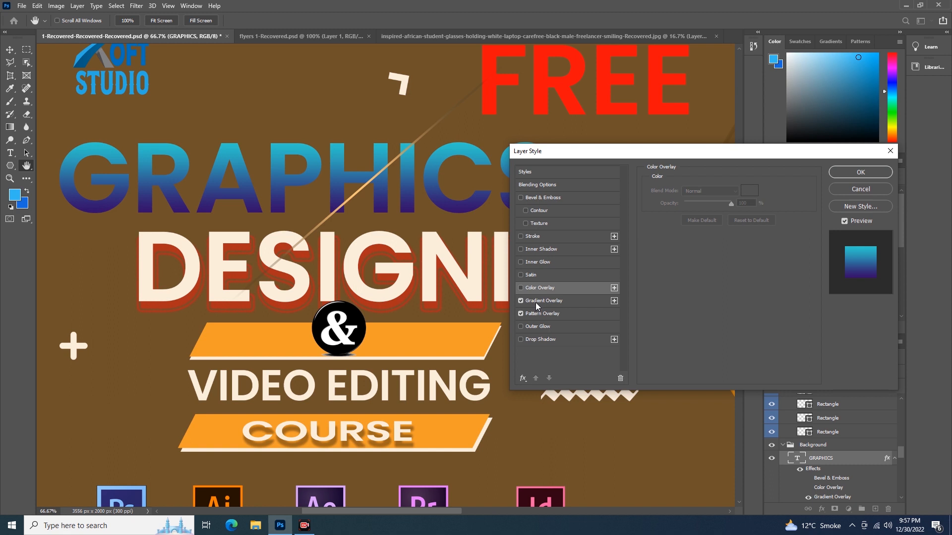
Step: Keep Gradient Overlay selected in the GRAPHICS layer style and apply it
click(520, 300)
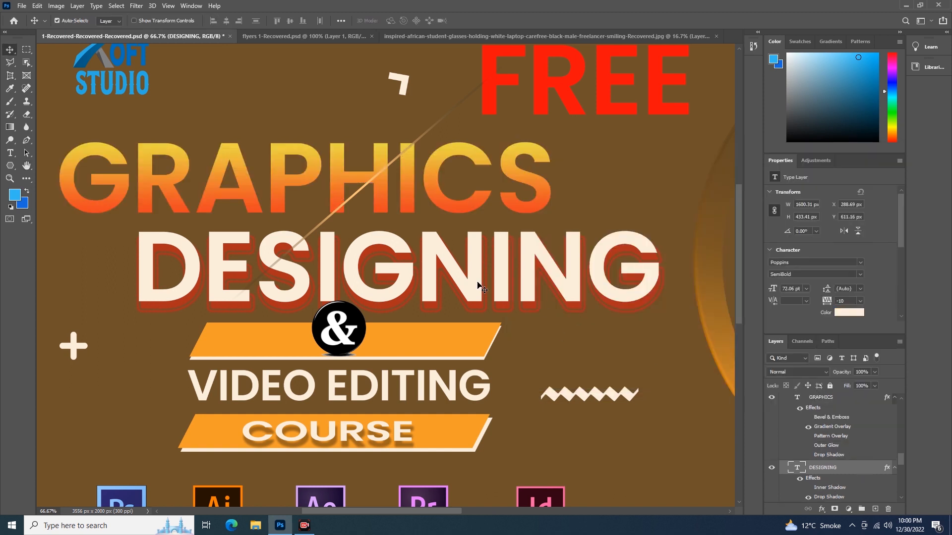
Step: Open the layer style of the DESIGNING text layer, enable Satin and turn off Drop Shadow
double_click(855, 464)
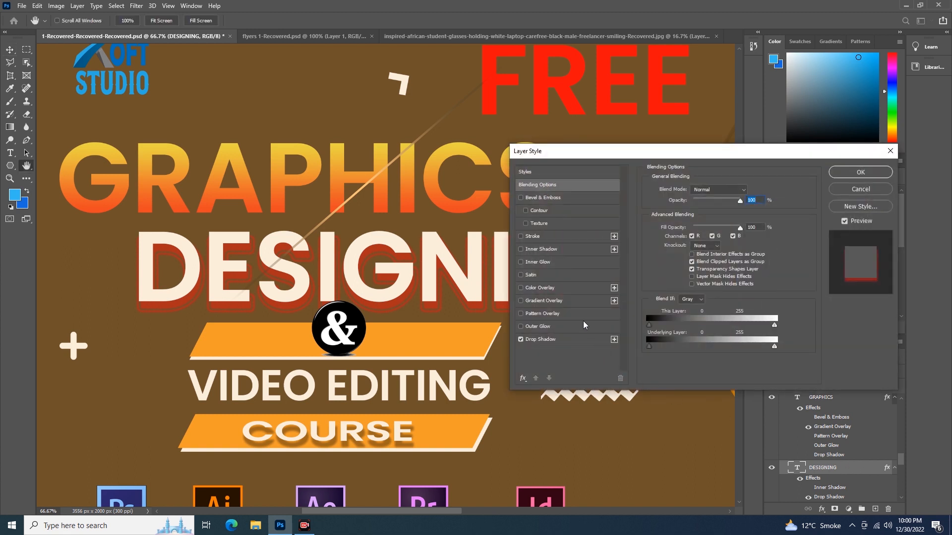
click(529, 276)
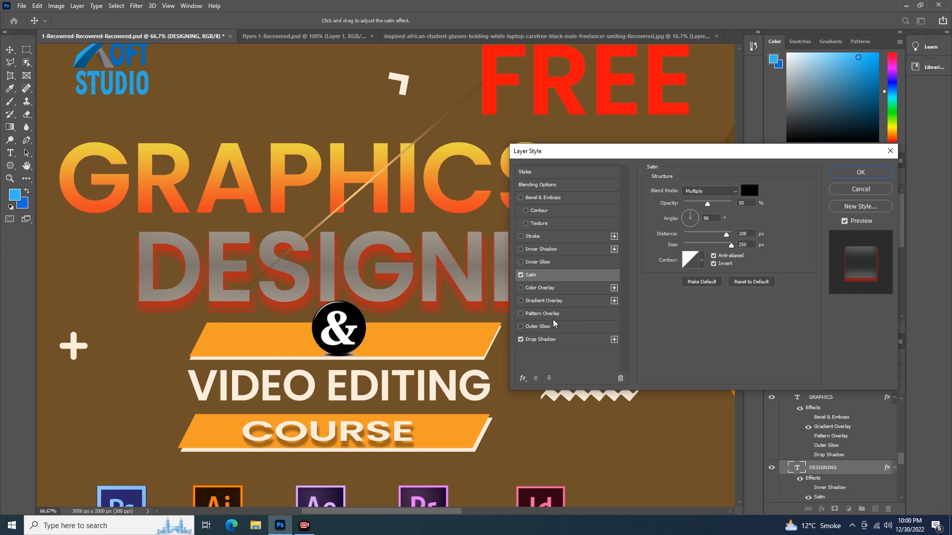
click(521, 339)
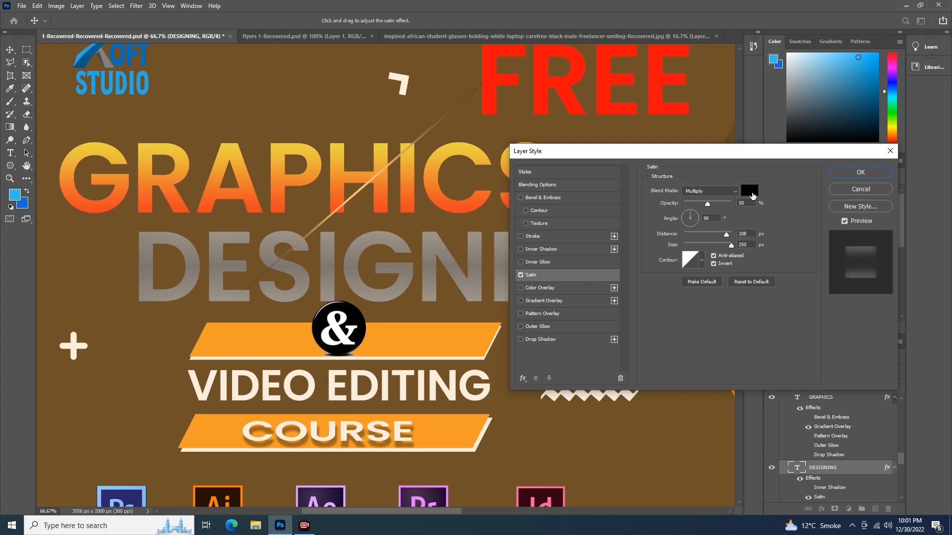
Step: Set the satin opacity to 55%, distance to 65 px and size to 73 px
drag(707, 203, 710, 210)
drag(697, 154, 736, 126)
mouse_move(766, 208)
mouse_down()
mouse_move(728, 210)
mouse_move(767, 219)
mouse_move(730, 222)
mouse_move(741, 224)
mouse_up()
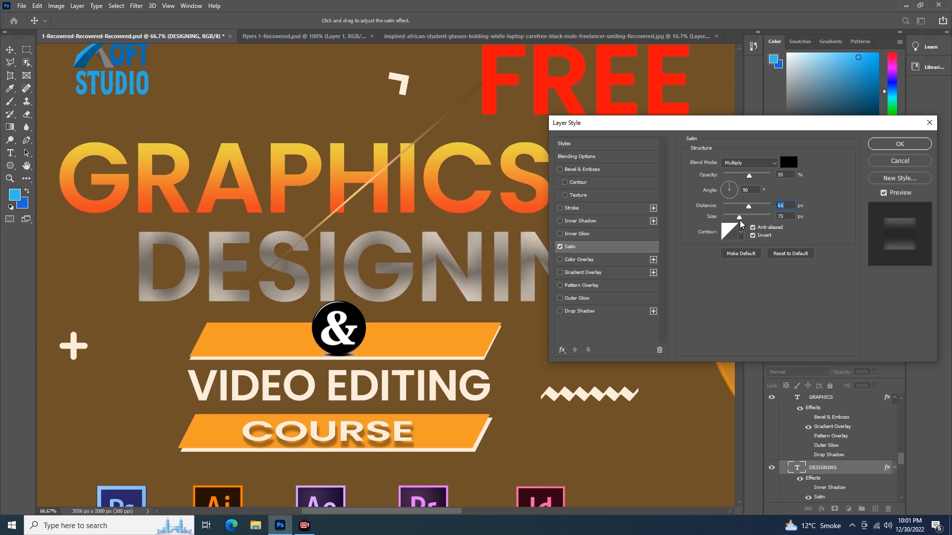
Step: Set the satin color to red, #e11818
click(790, 165)
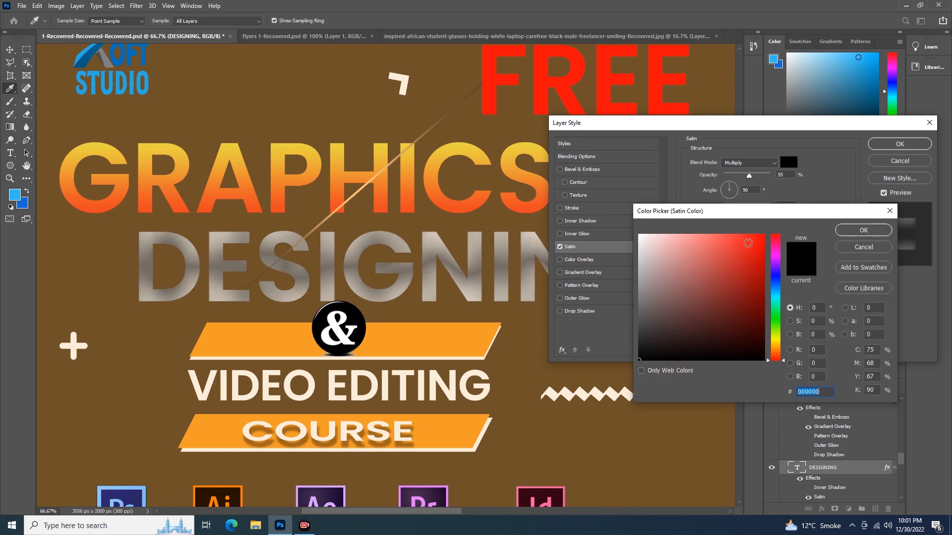
click(751, 249)
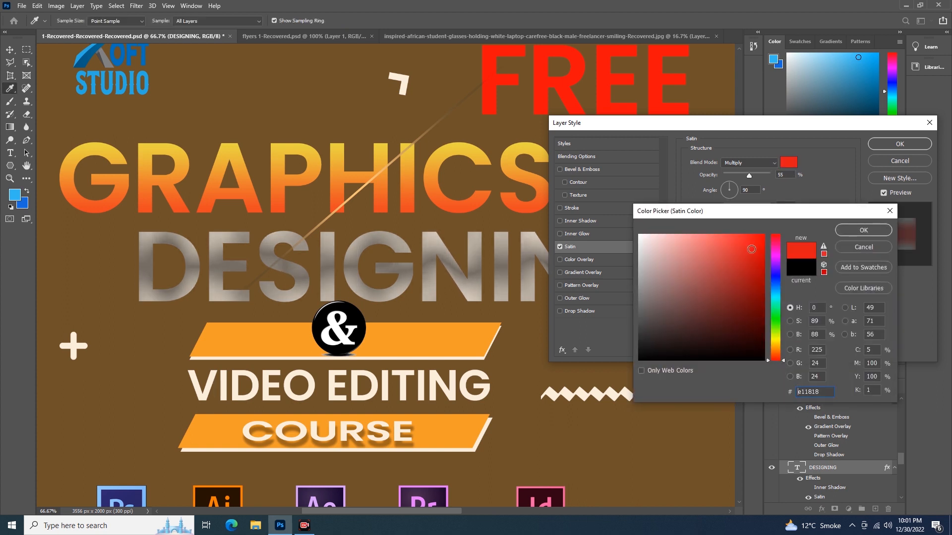
click(863, 230)
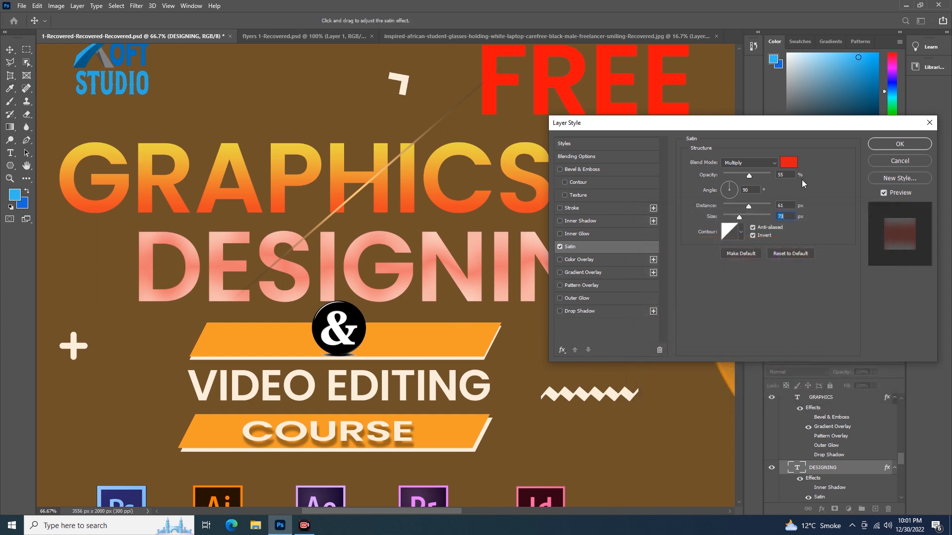
Step: Change the satin blend mode to Normal
mouse_move(748, 175)
mouse_down()
mouse_move(764, 180)
mouse_move(737, 178)
mouse_move(766, 180)
mouse_move(750, 180)
mouse_up()
click(774, 163)
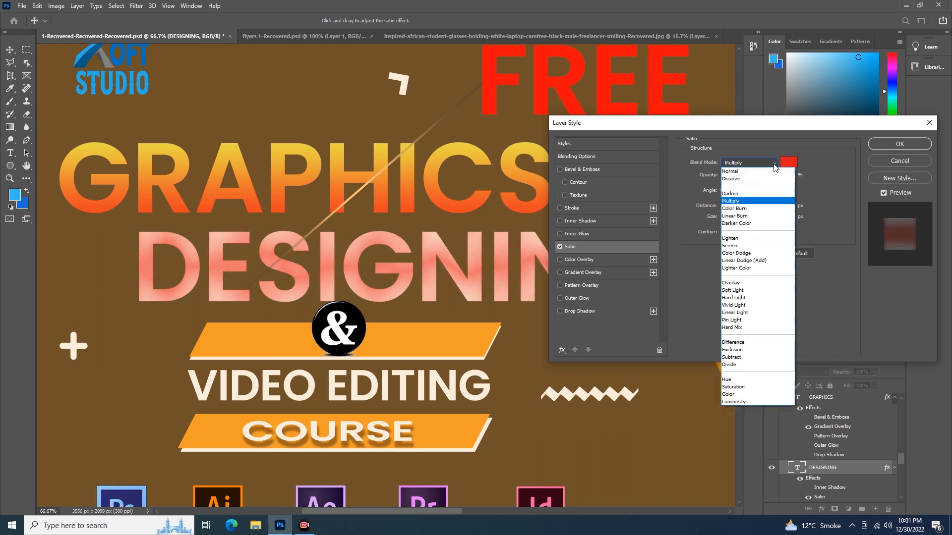
click(743, 172)
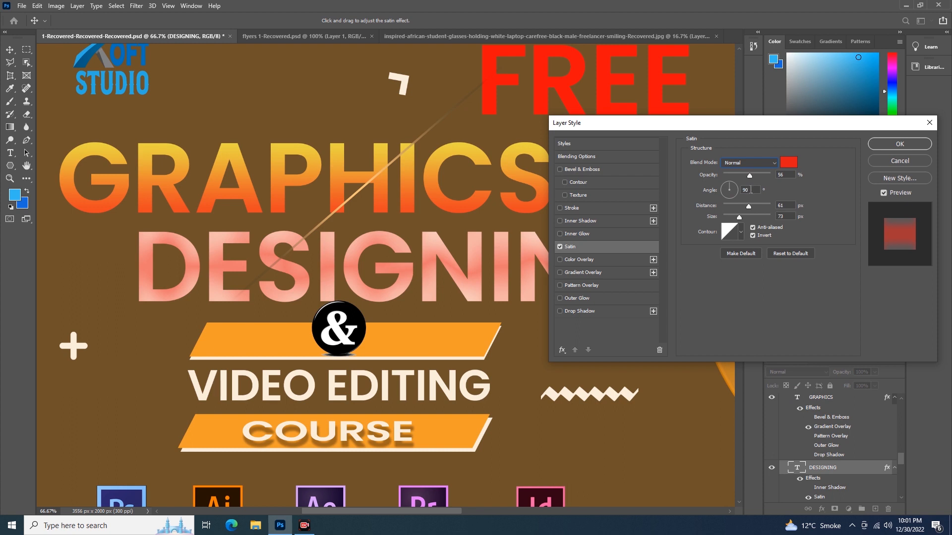
Step: Set the satin opacity to 75%, angle to 53°, distance to 32 px and size to 13 px
mouse_move(749, 176)
mouse_down()
mouse_move(759, 178)
mouse_move(729, 178)
mouse_move(762, 182)
mouse_move(714, 189)
mouse_move(736, 181)
mouse_move(735, 206)
mouse_move(763, 218)
mouse_move(728, 220)
mouse_up()
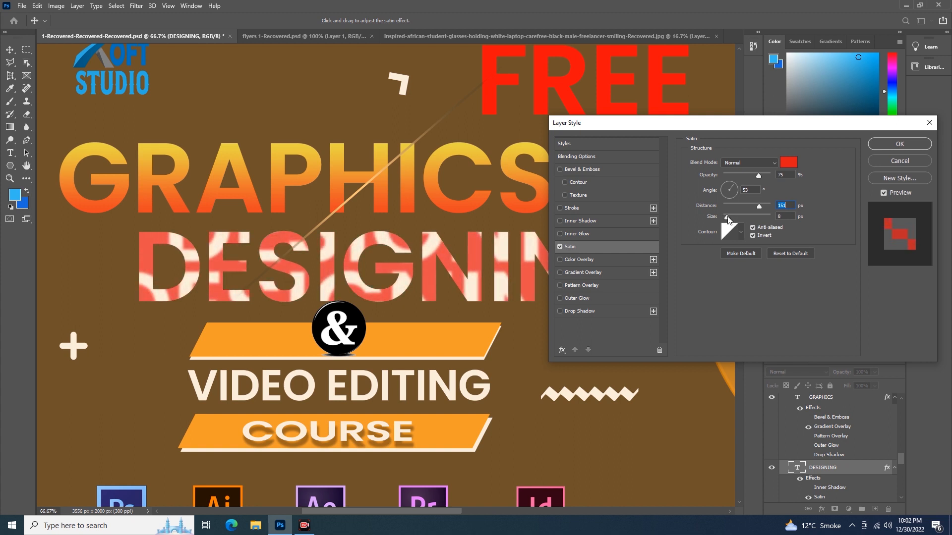
mouse_move(727, 219)
mouse_down()
mouse_move(752, 223)
mouse_move(727, 221)
mouse_move(754, 209)
mouse_move(739, 208)
mouse_up()
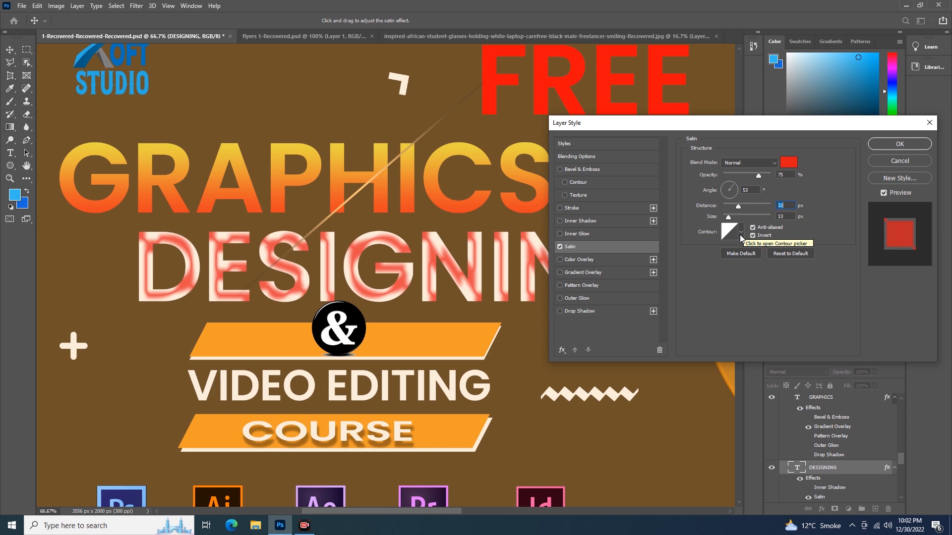
Step: Try the Cone and neighbouring satin contour presets, then open and cancel the contour editor
click(741, 235)
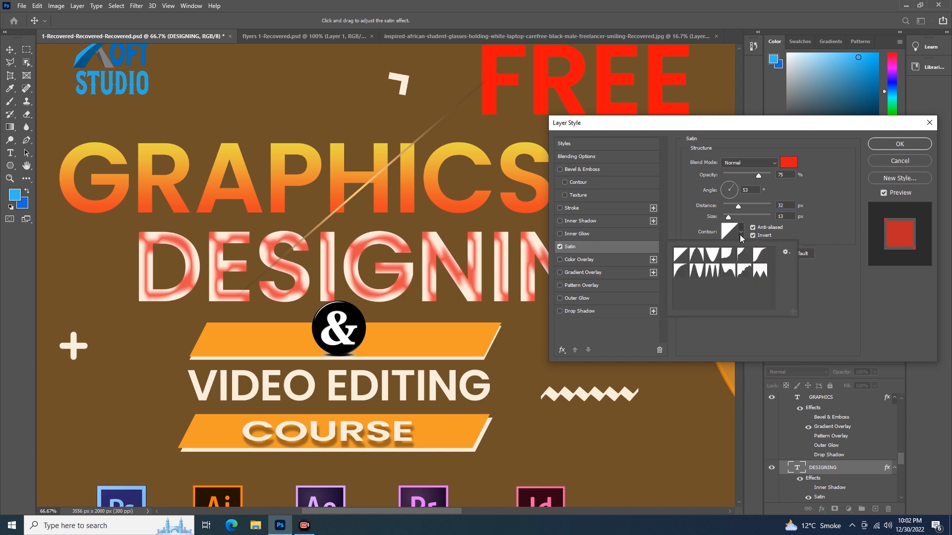
click(698, 255)
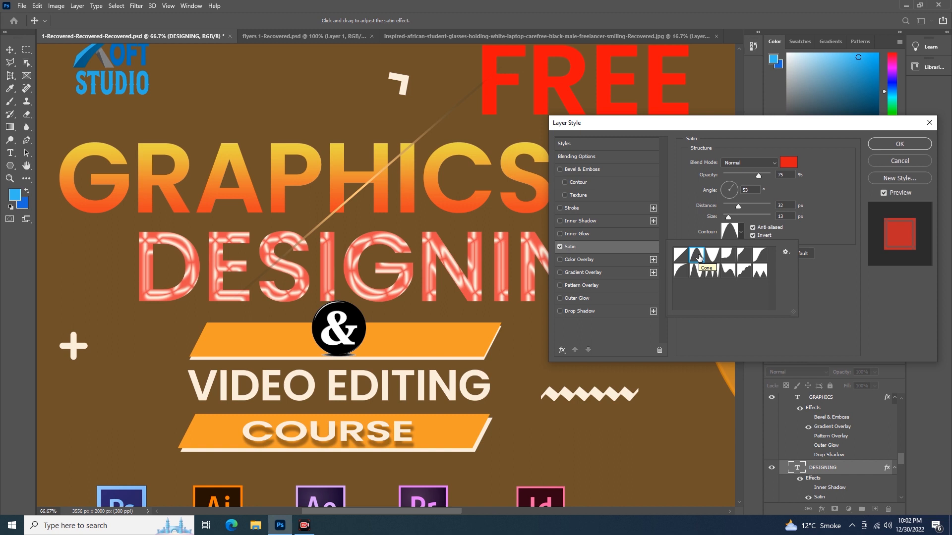
click(713, 255)
click(728, 256)
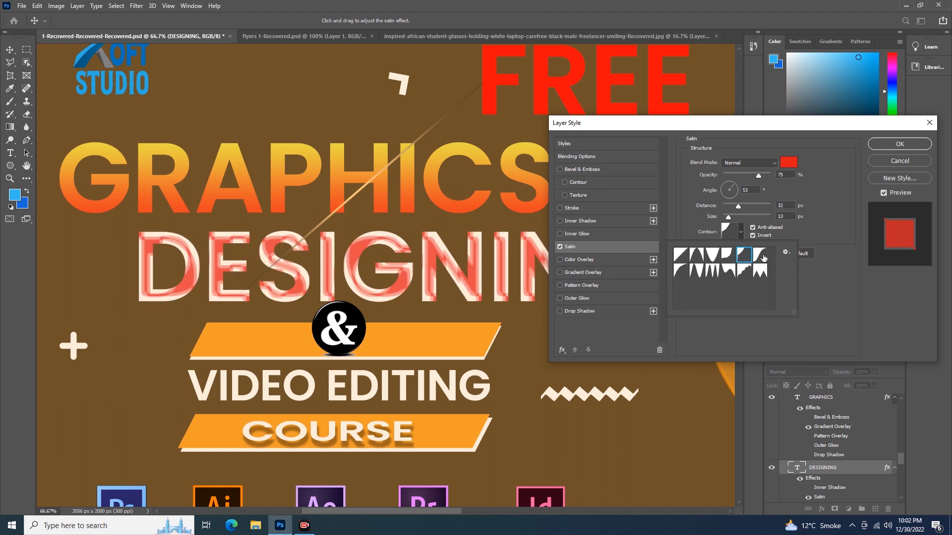
click(818, 284)
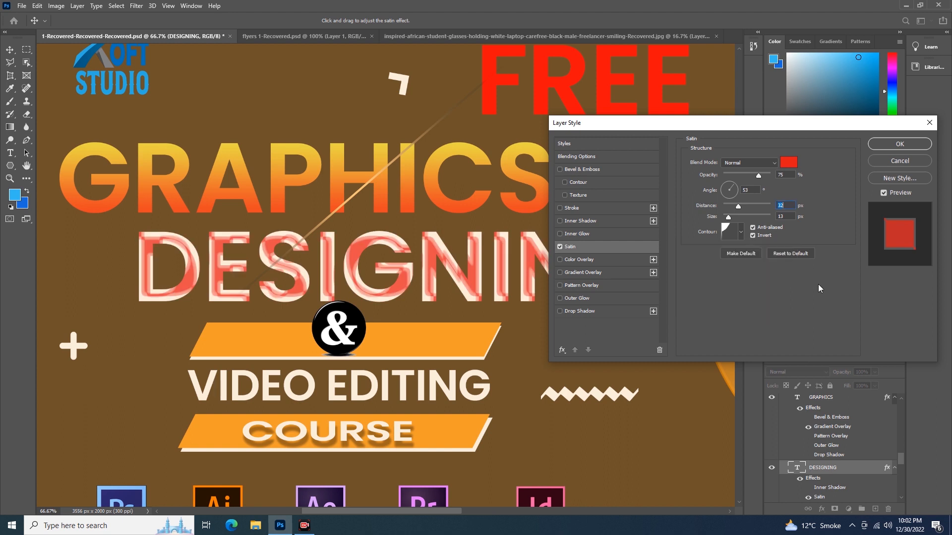
click(730, 235)
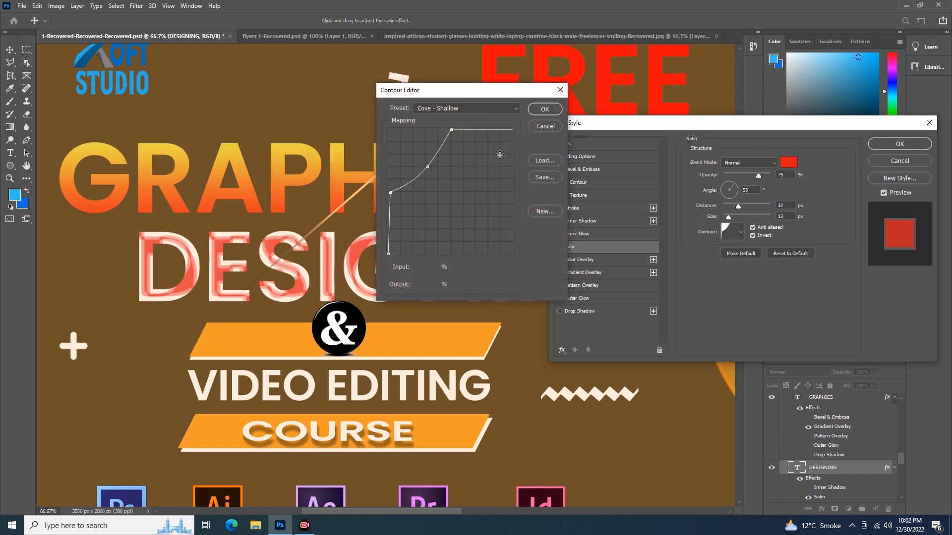
click(550, 126)
Step: Set the satin contour to the Linear preset
click(739, 235)
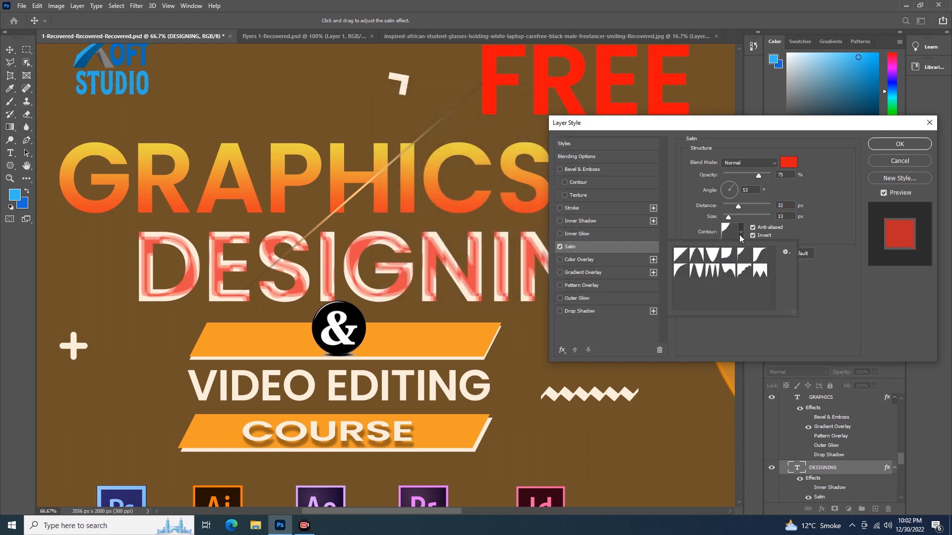
click(681, 256)
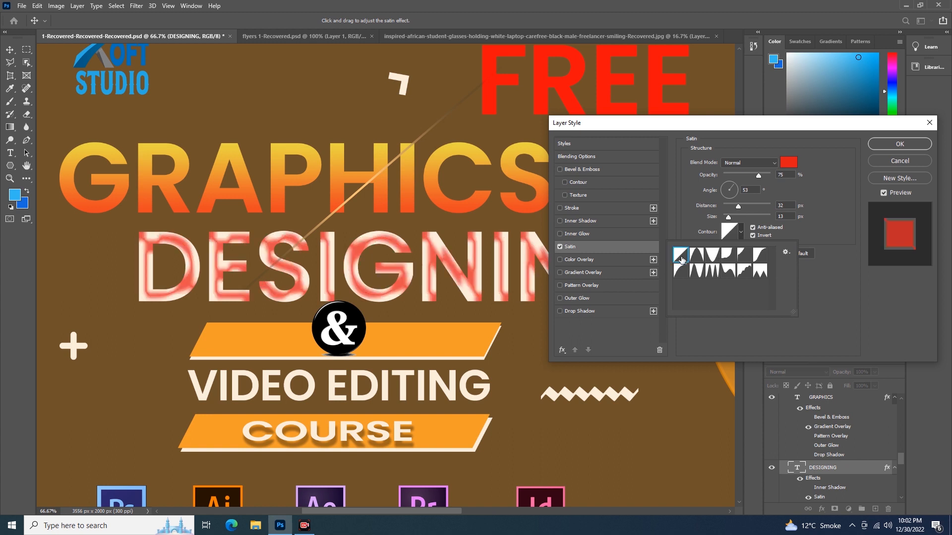
click(818, 284)
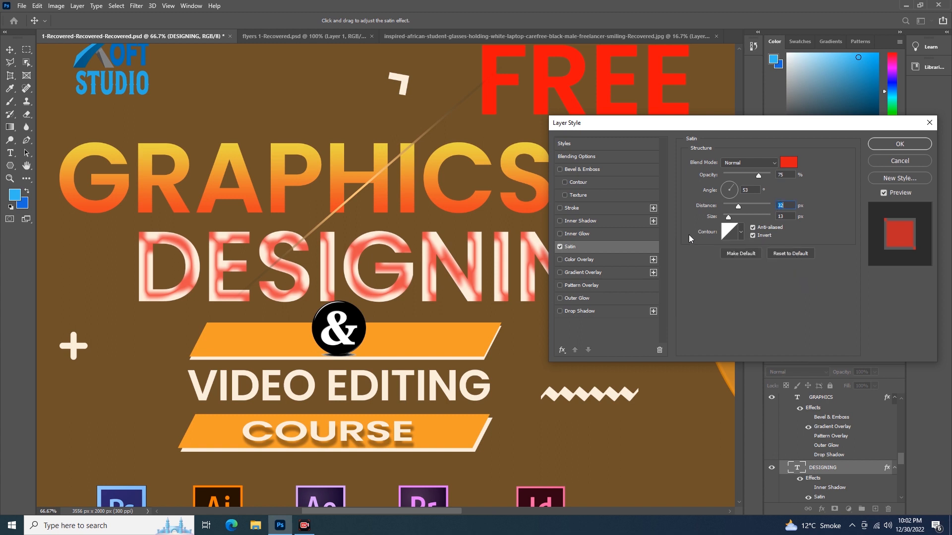